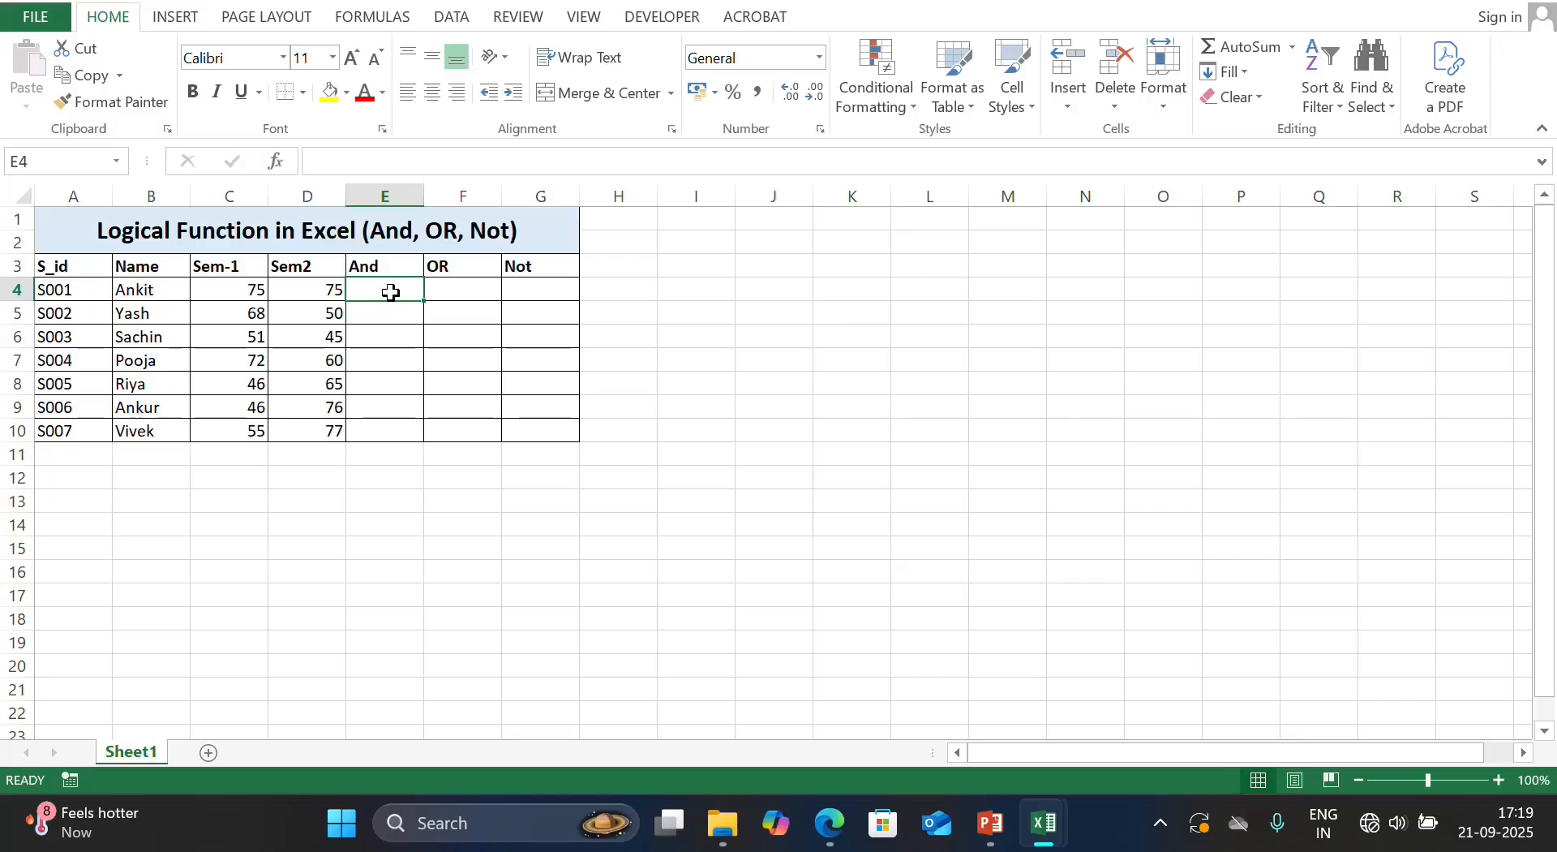
- Enter =AND(C4>=50,D4>=50) in cell E4 and fill the formula down the And column to E10
text(=)
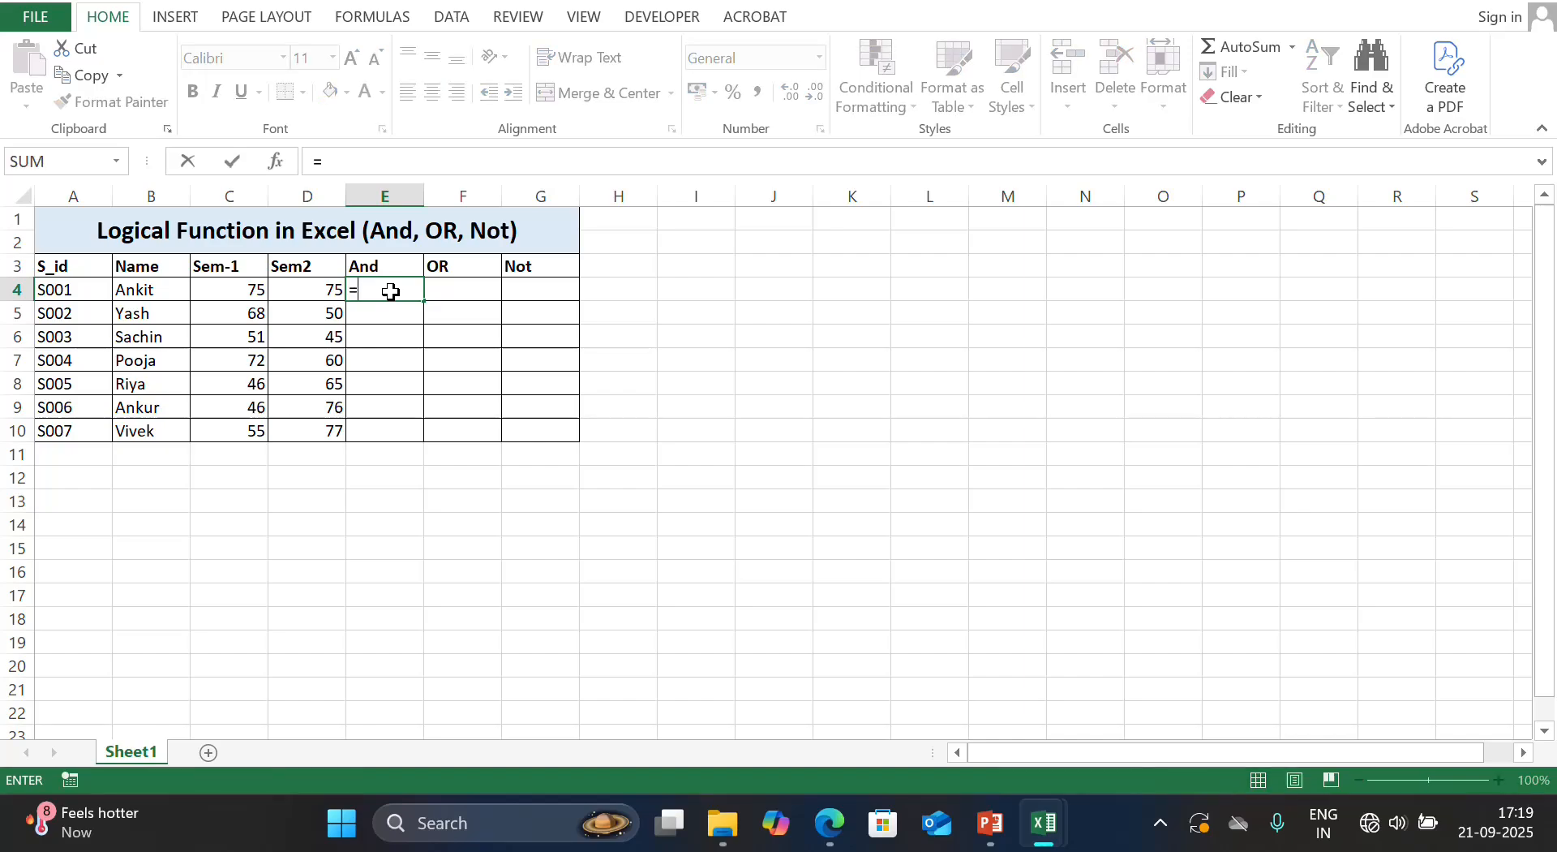
text(and)
key(Tab)
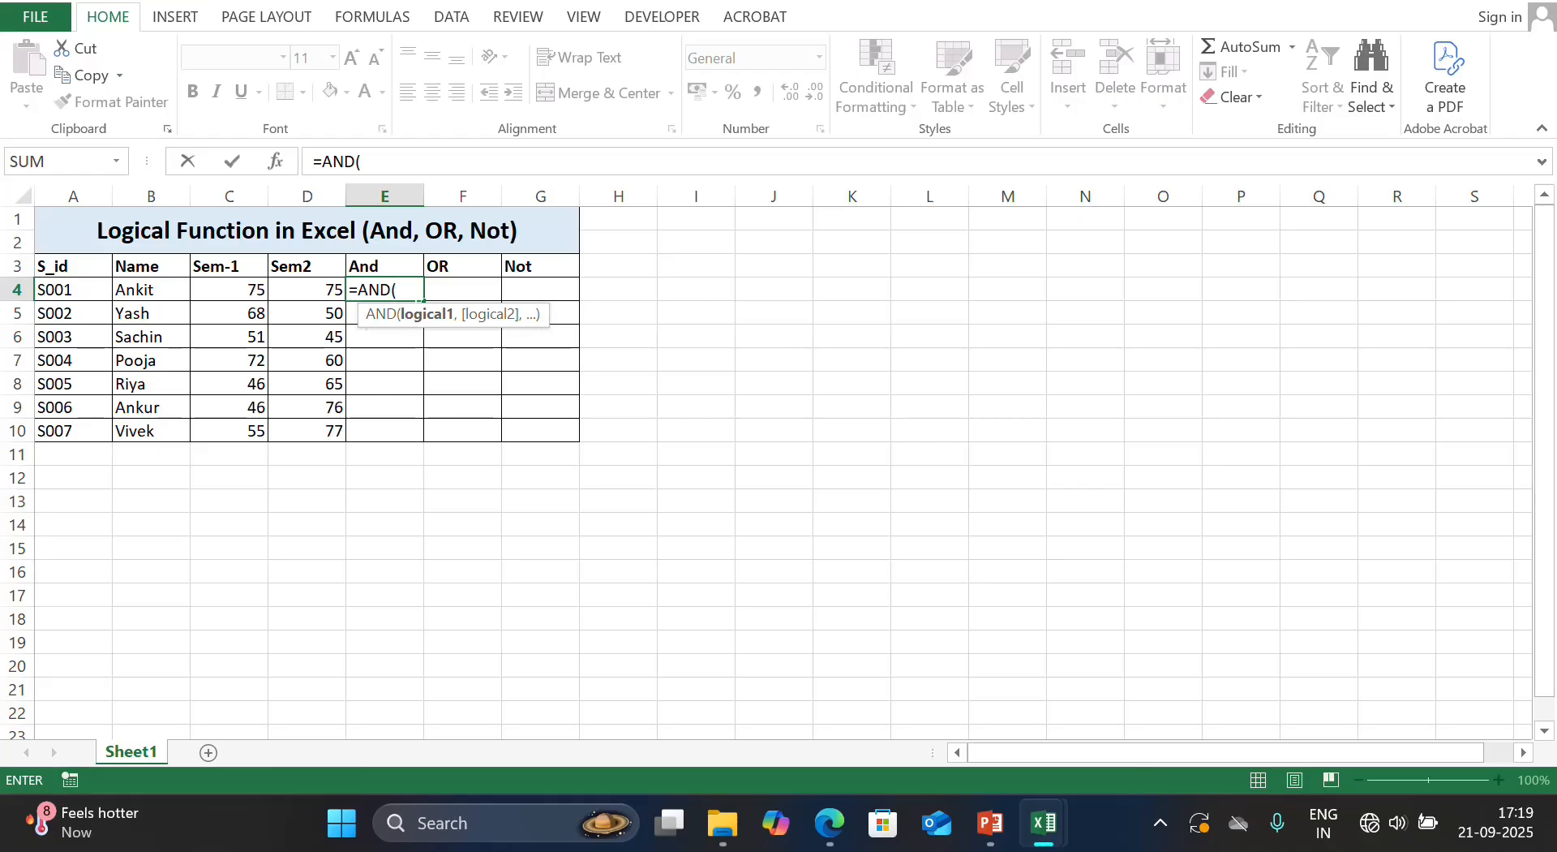
click(227, 298)
text(>)
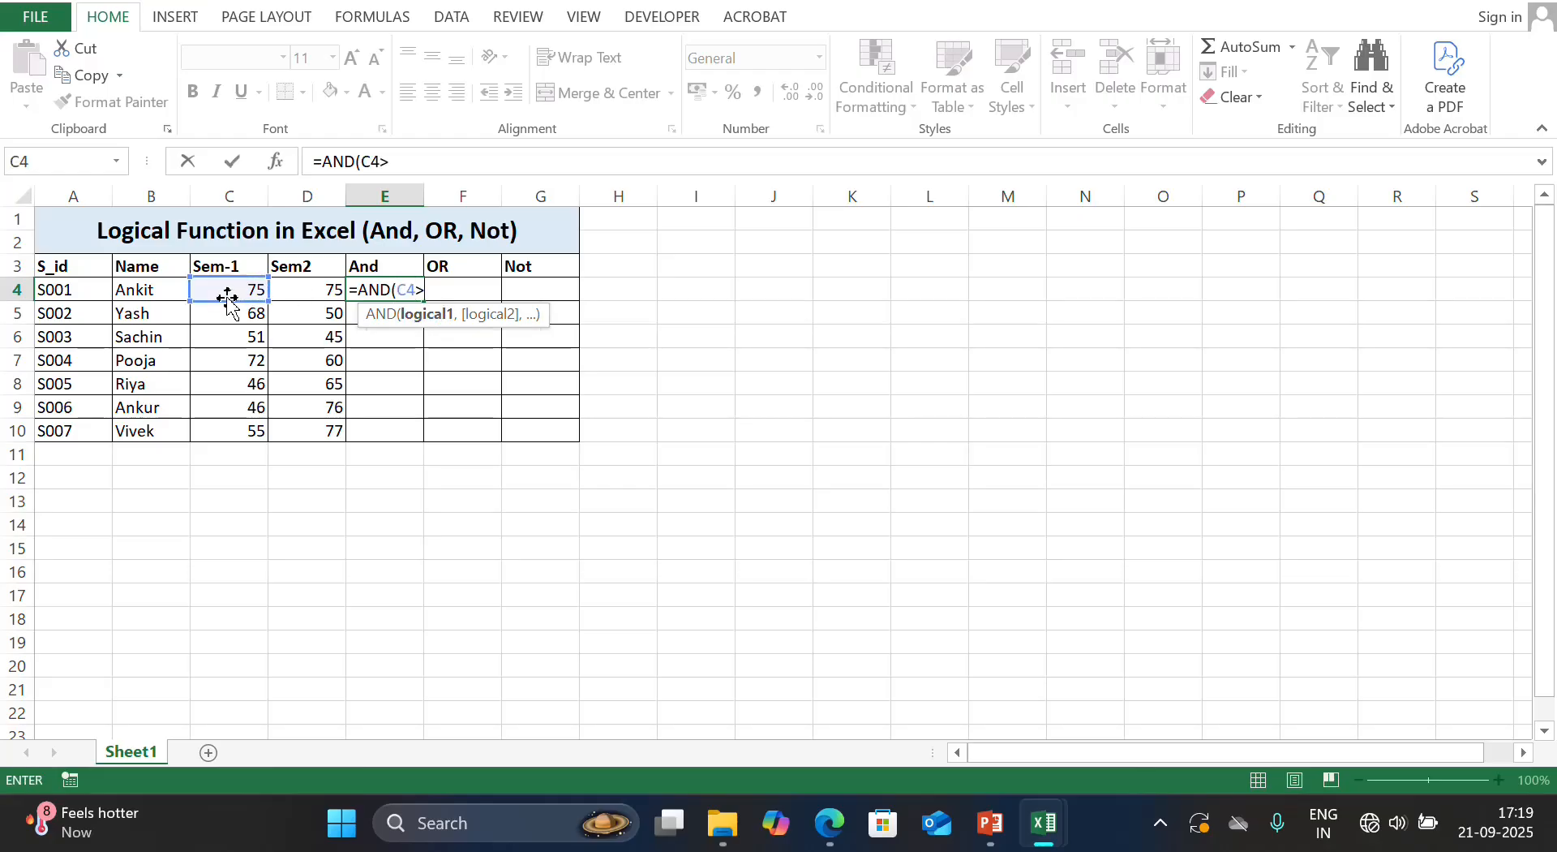
text(=50,)
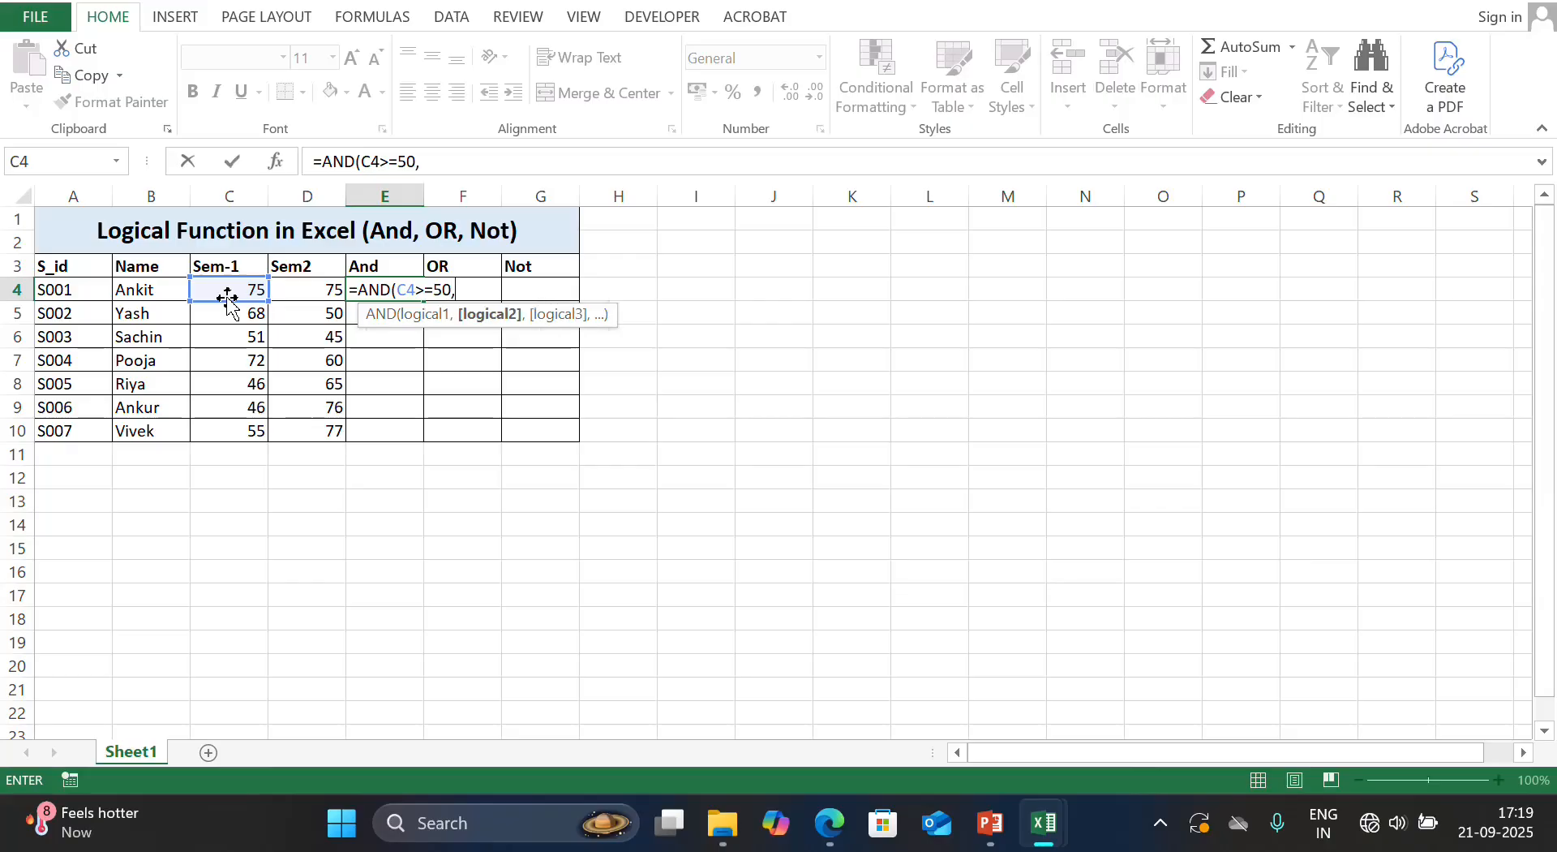
click(310, 289)
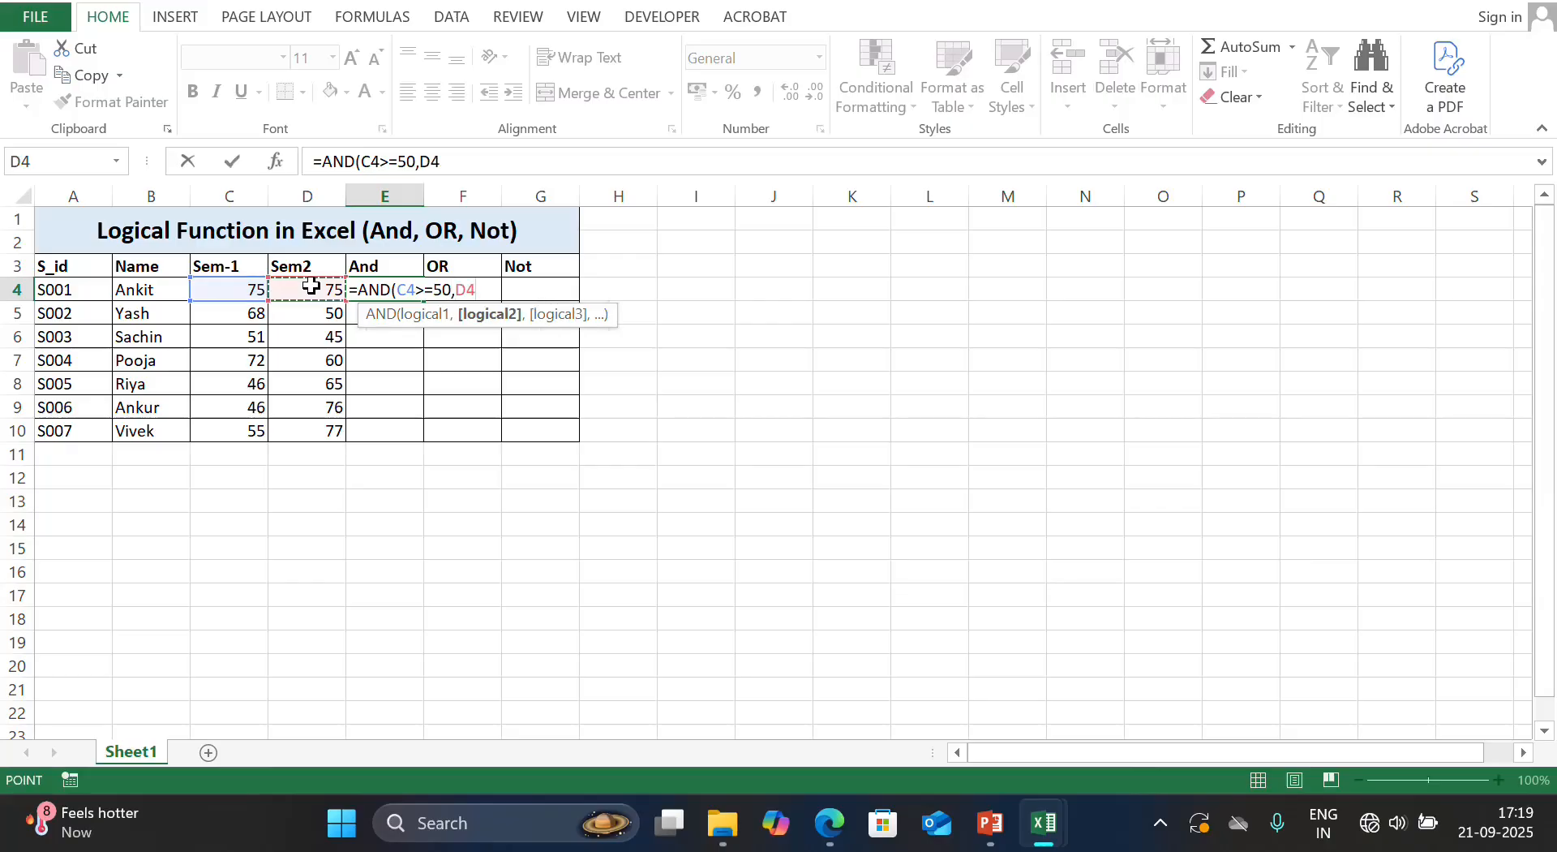
text(>=)
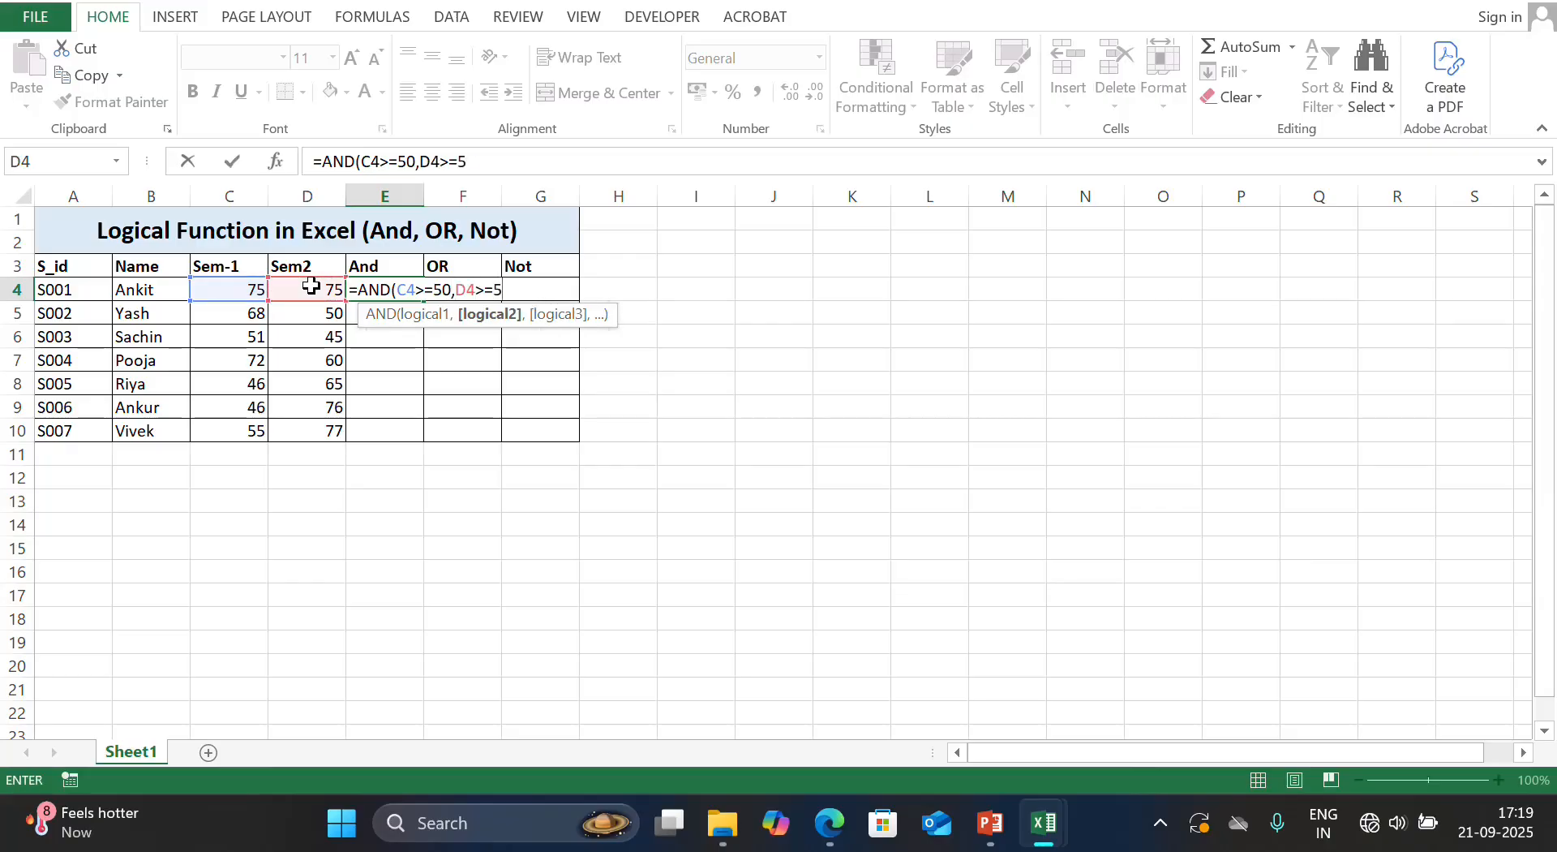
text(50))
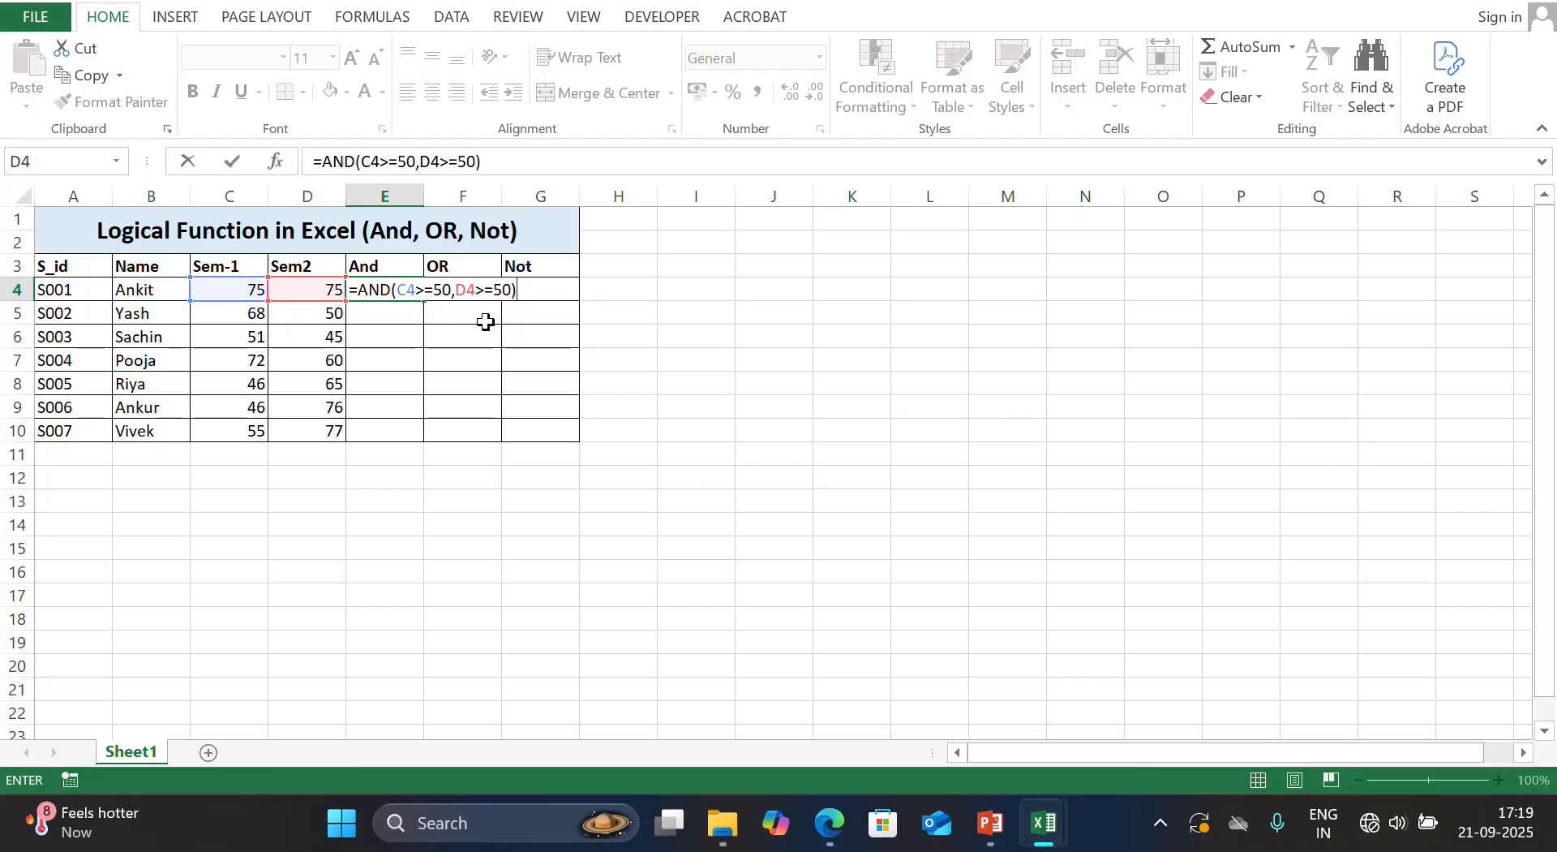
key(Return)
click(412, 286)
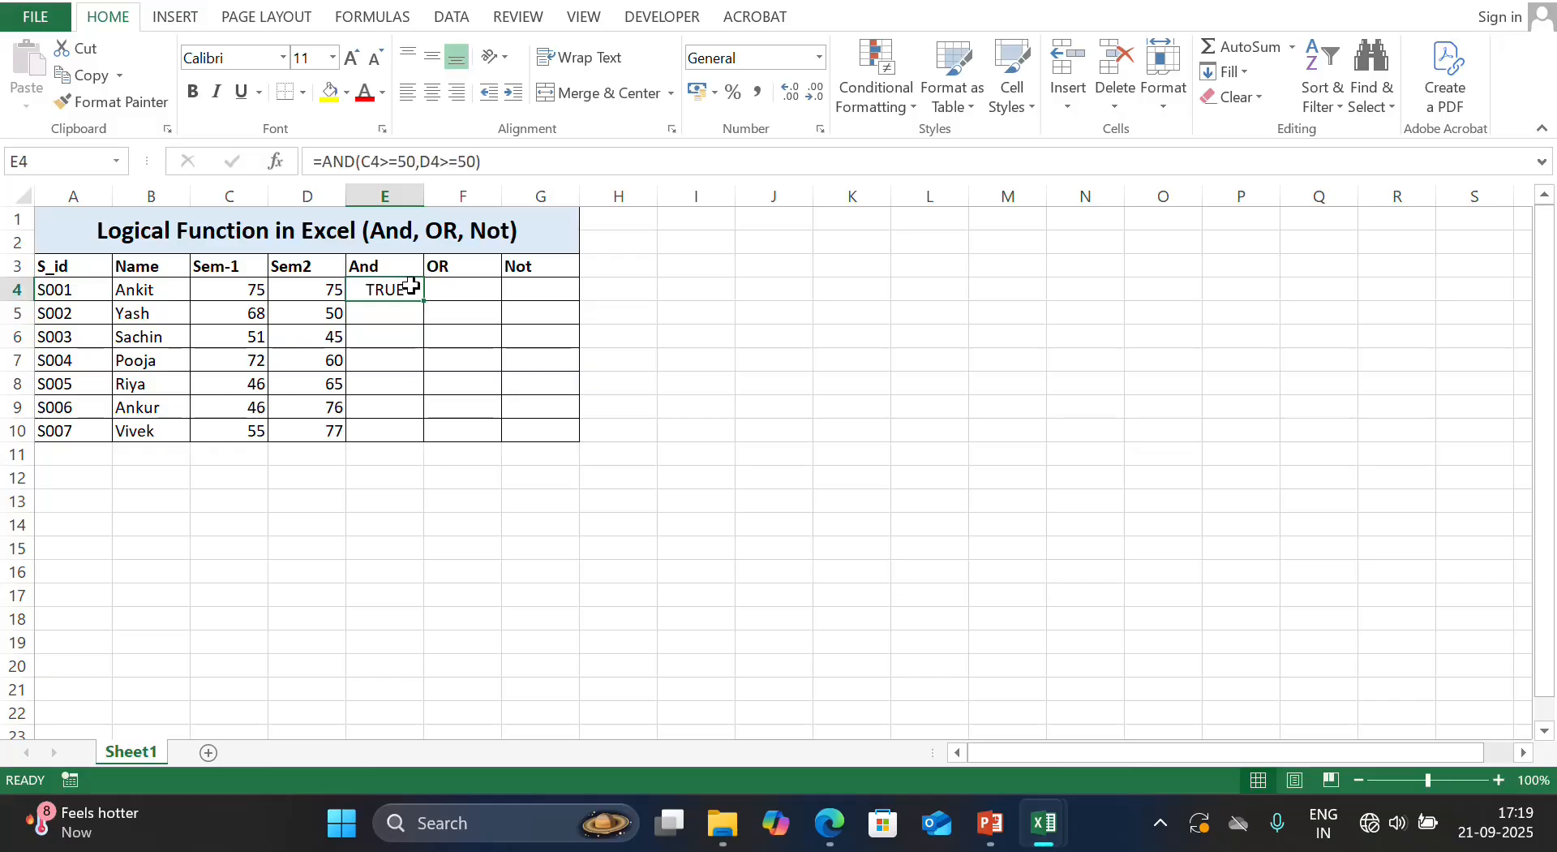
drag(421, 300, 417, 442)
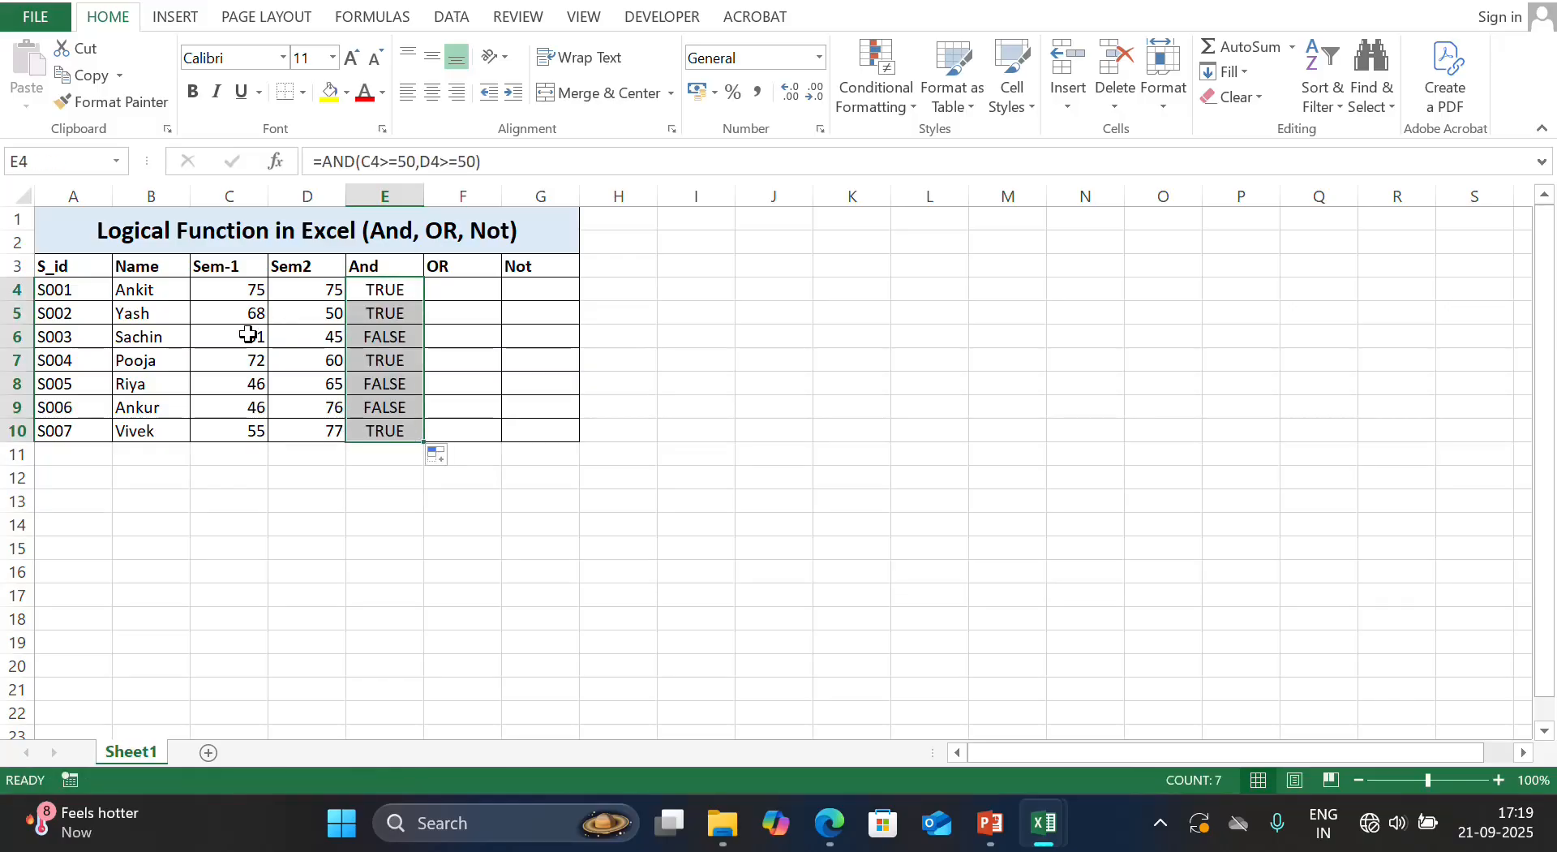
- Compare the Sem-1 and Sem2 marks in rows 6 to 9 with their results in the And column
drag(248, 335, 318, 336)
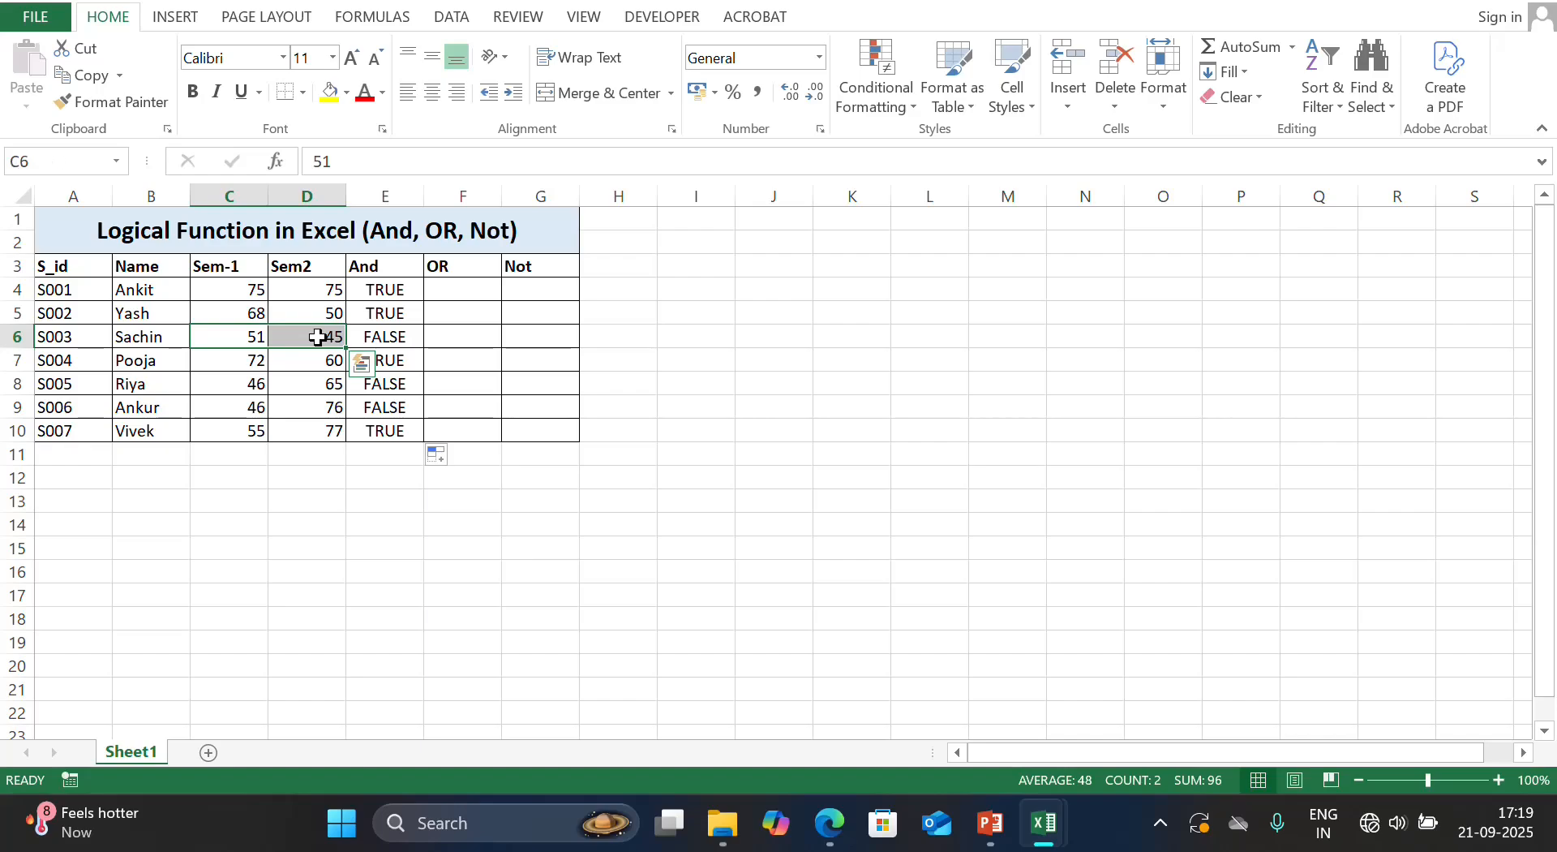
click(317, 338)
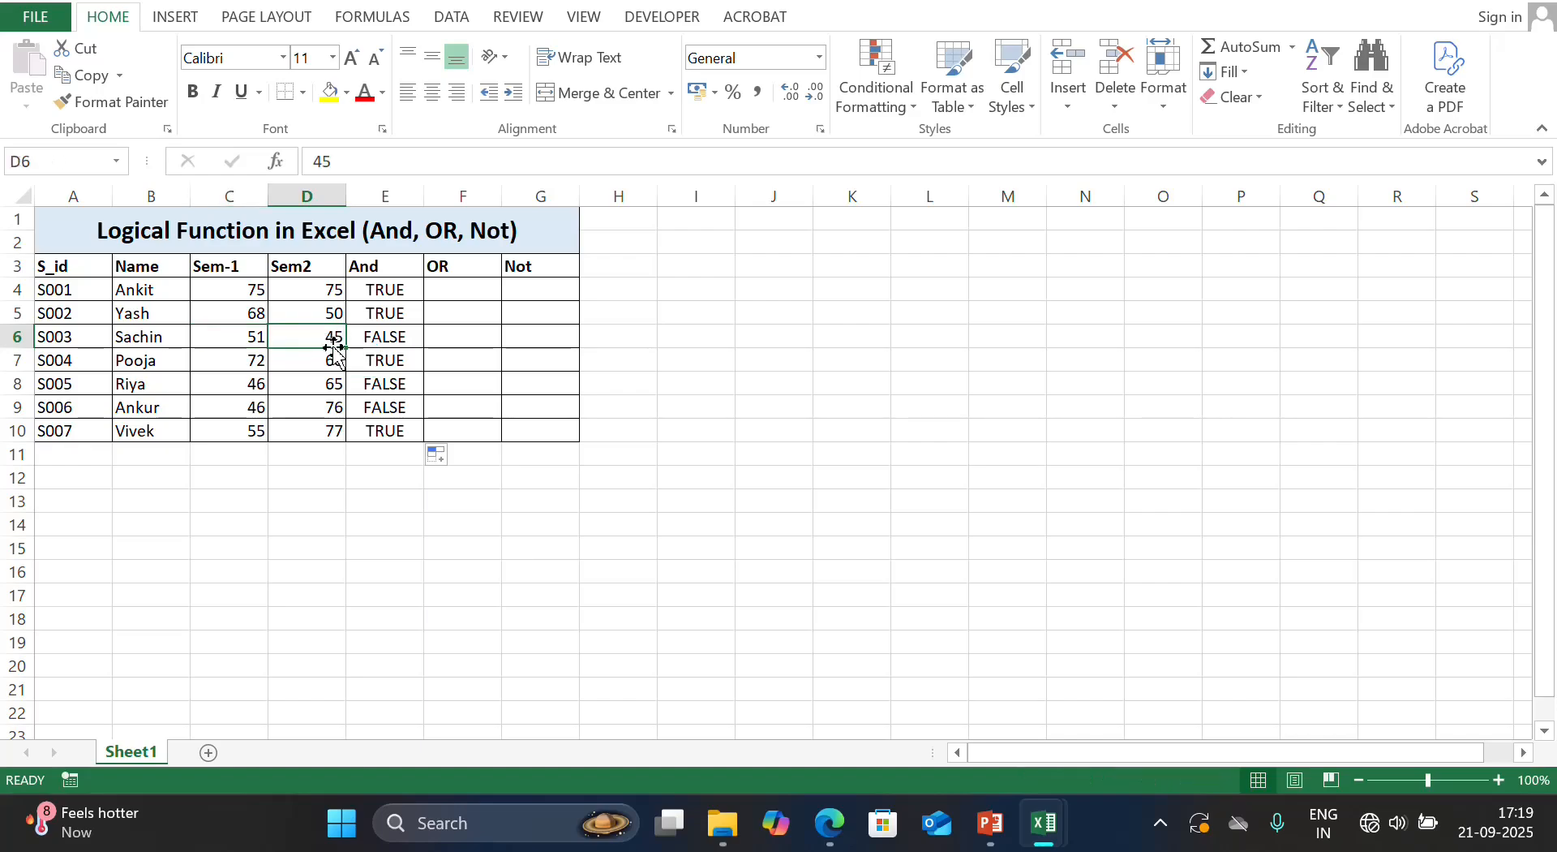
click(403, 352)
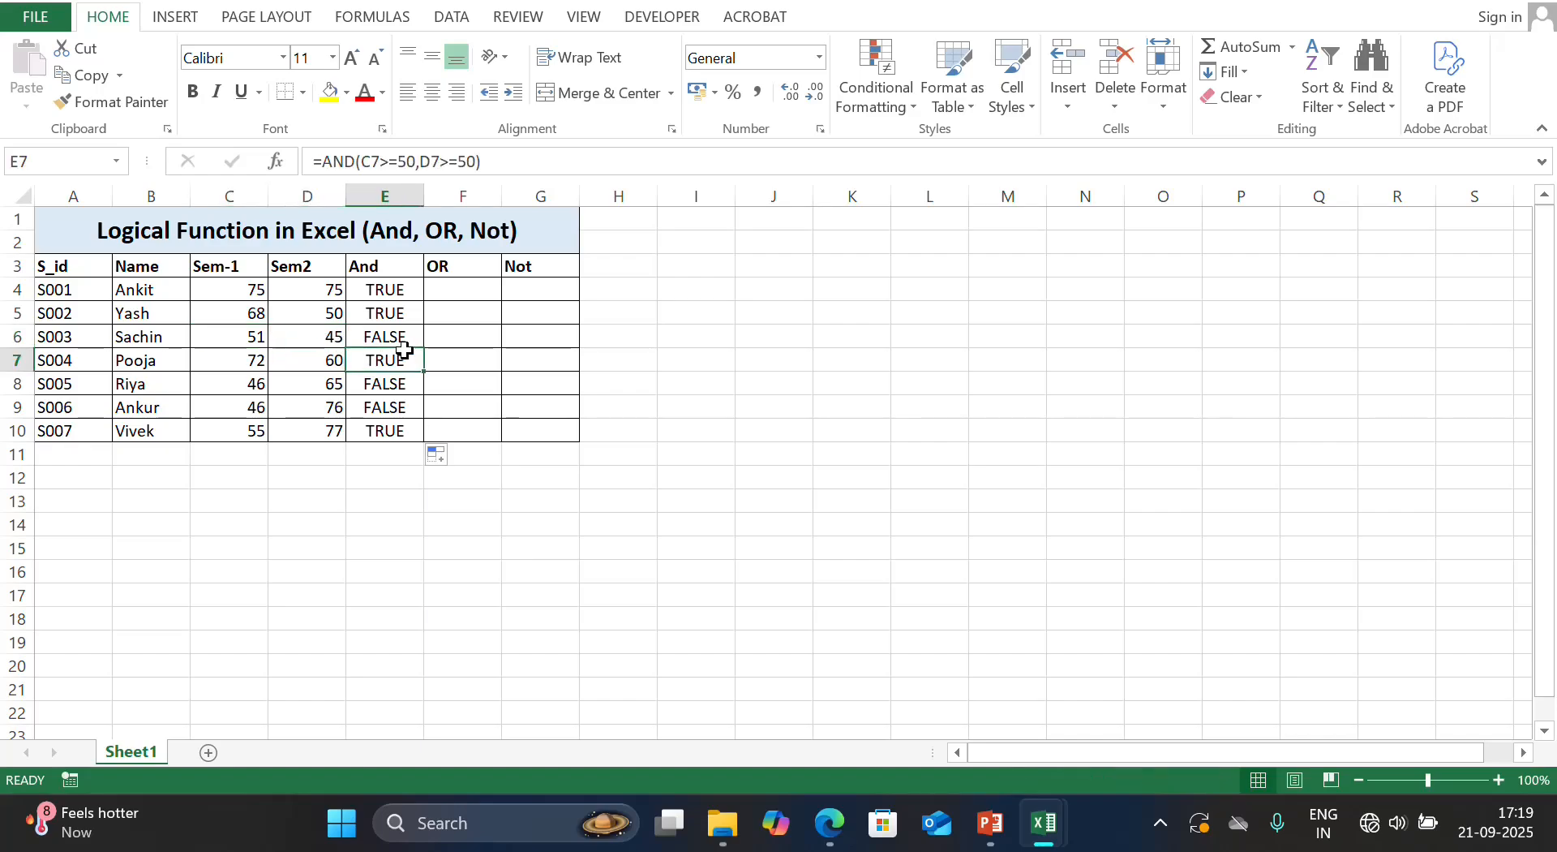
click(389, 386)
drag(264, 385, 341, 389)
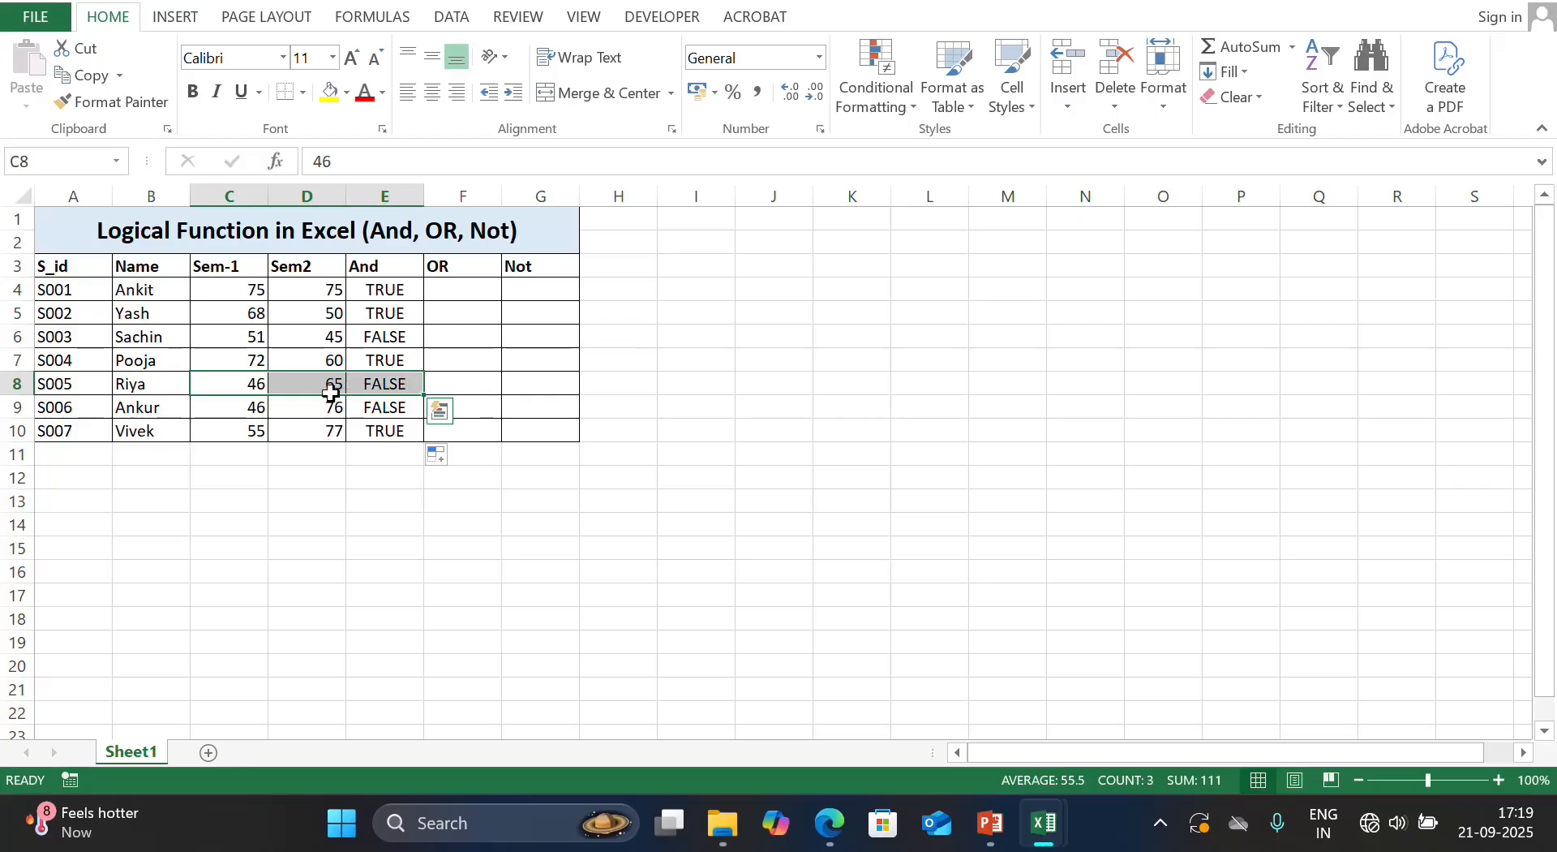
click(395, 411)
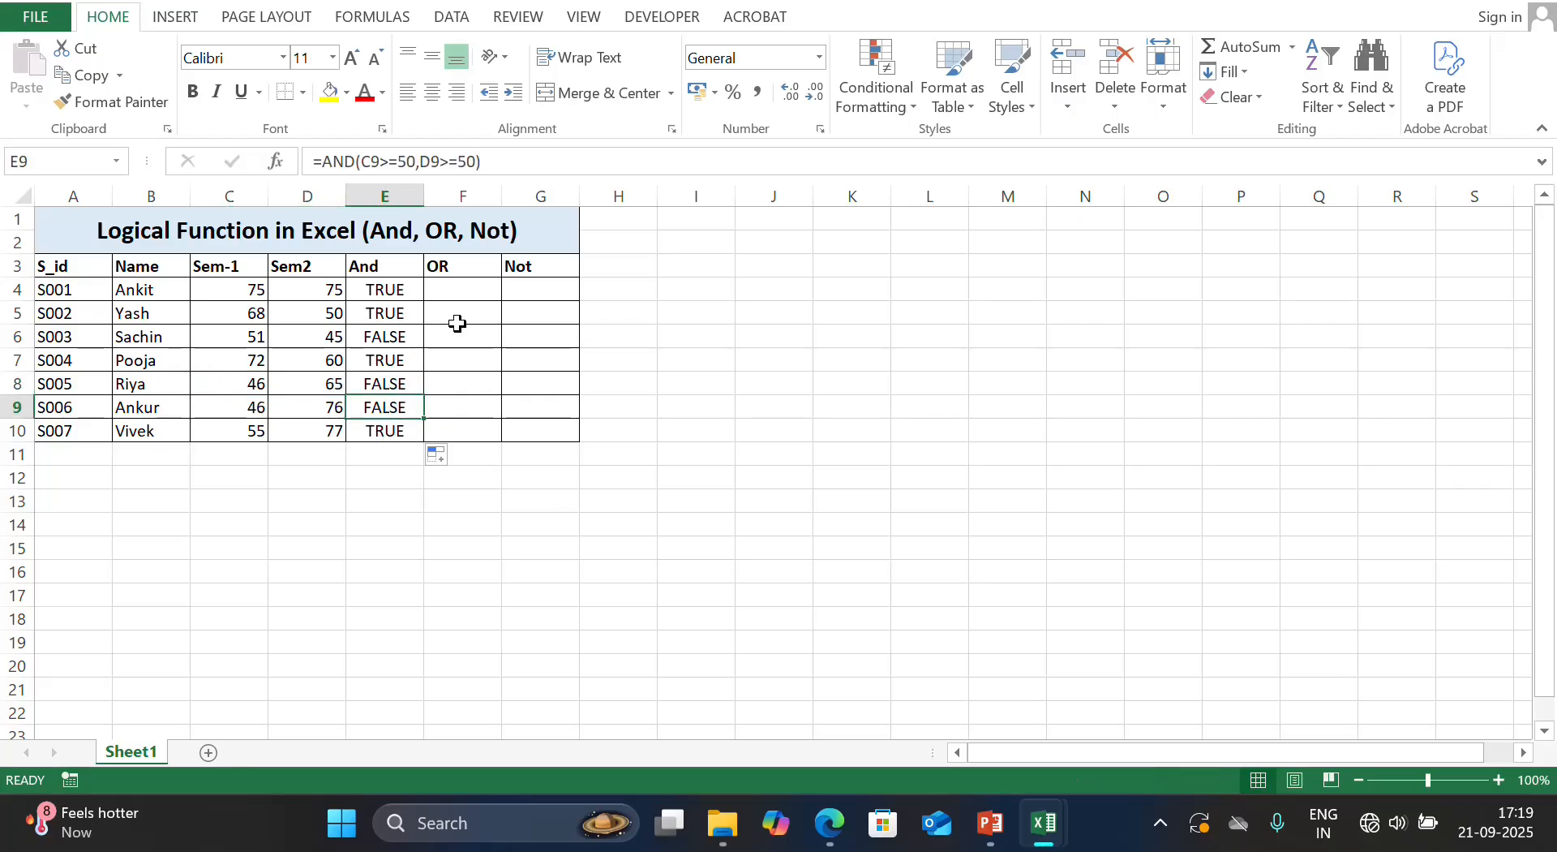
- Enter =OR(C4>=50,D4<=50) in cell F4 and fill the formula down the OR column to F10
click(453, 294)
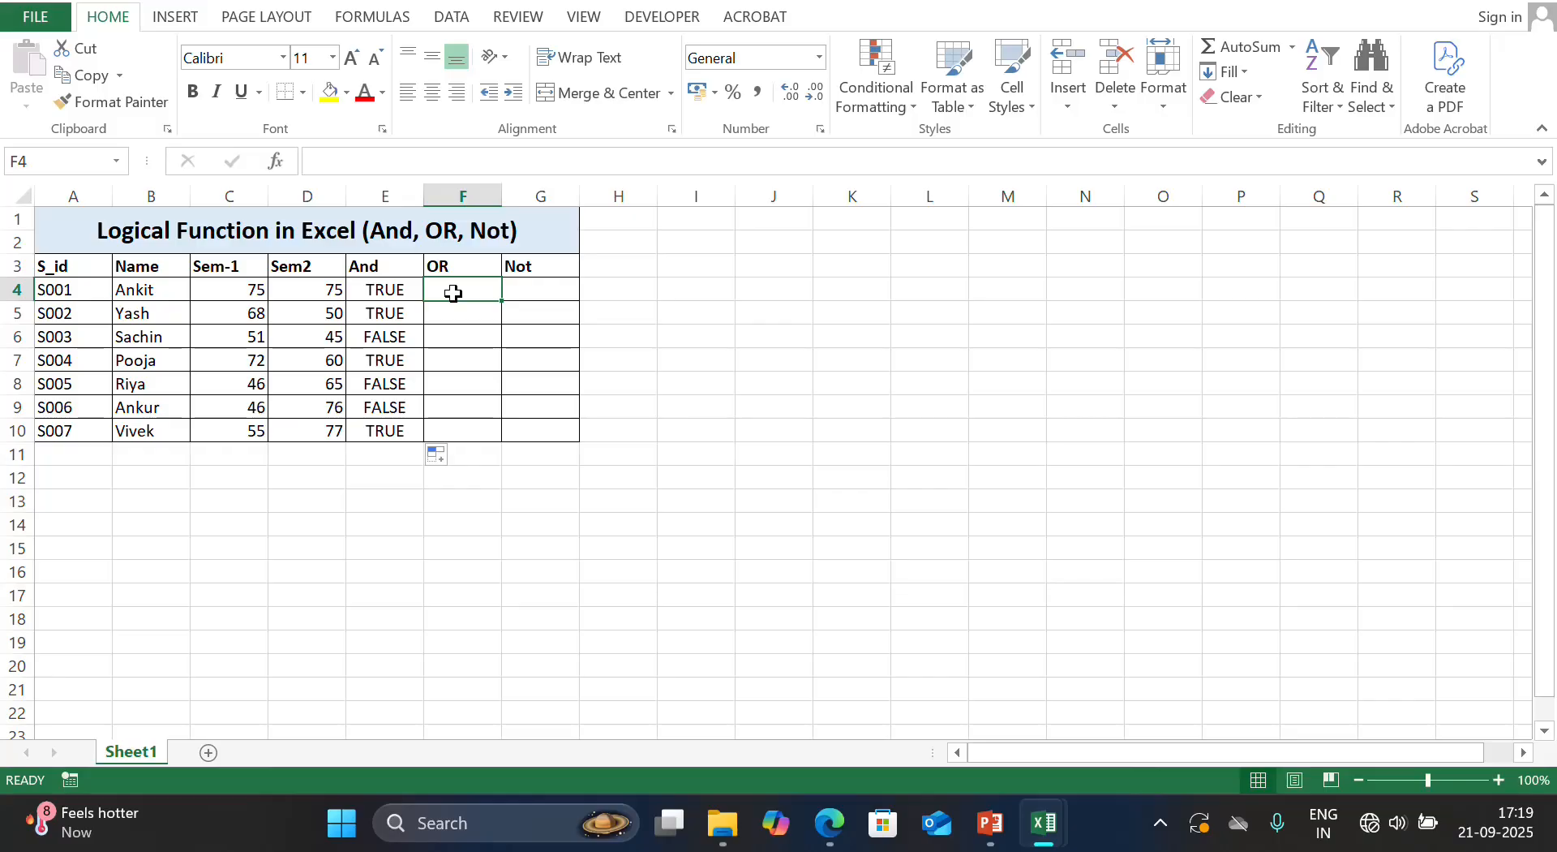
text(=)
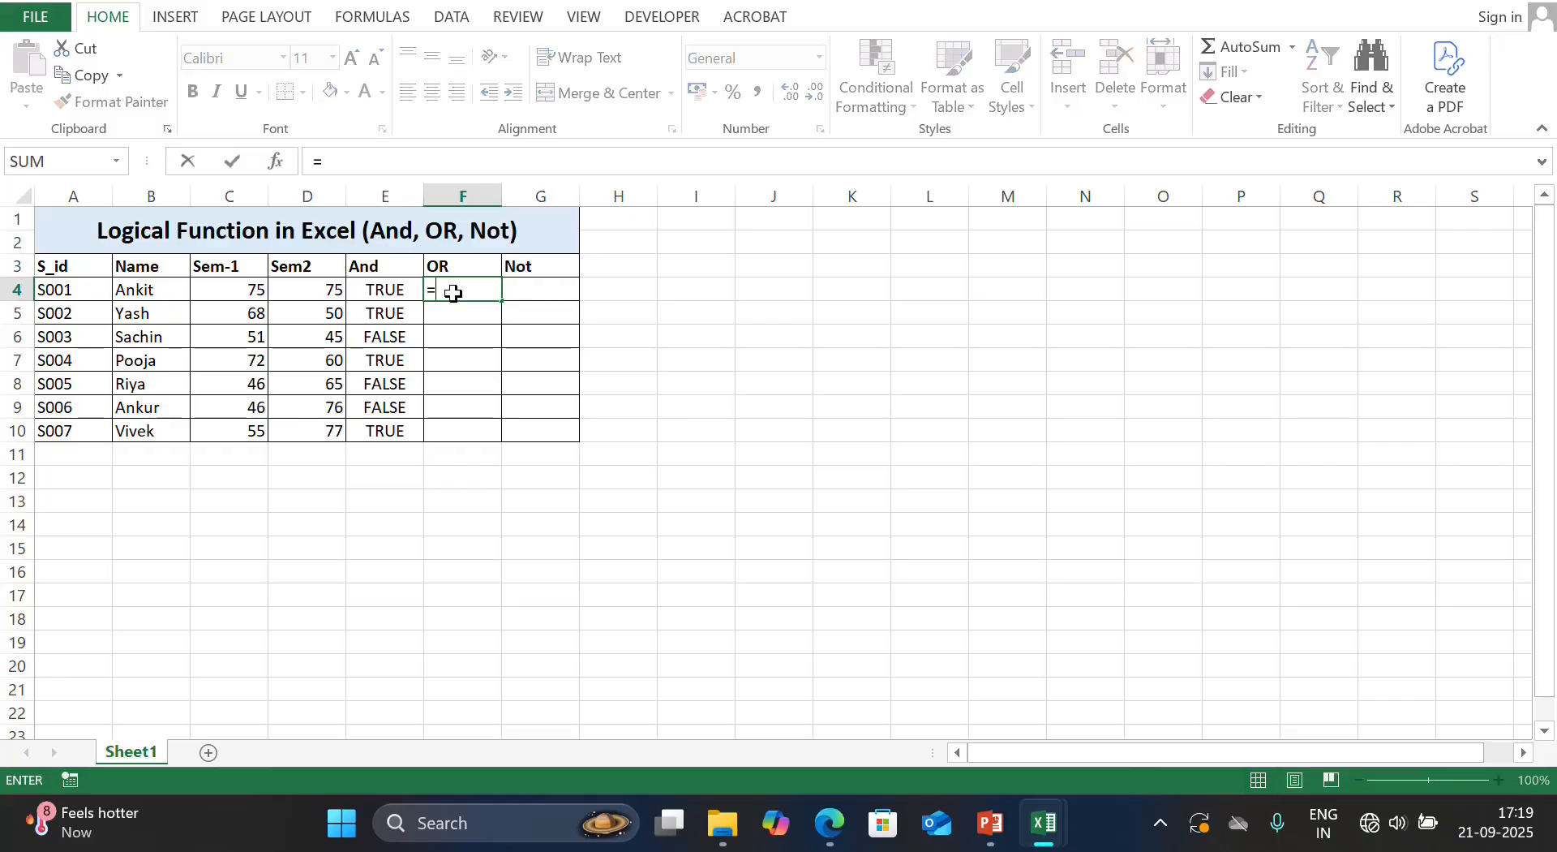
text(or)
key(Tab)
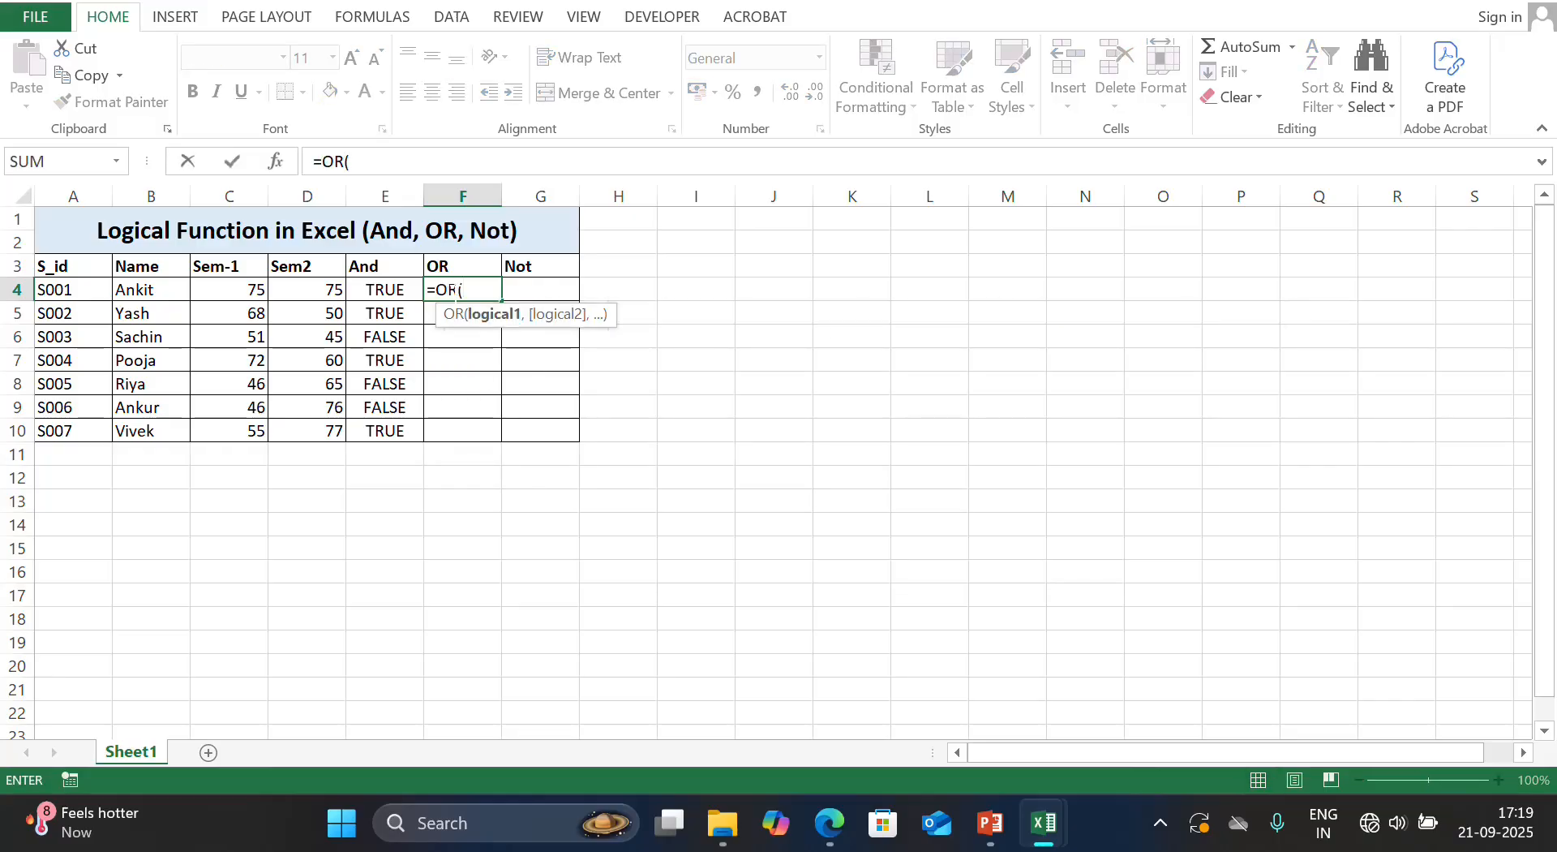
click(245, 292)
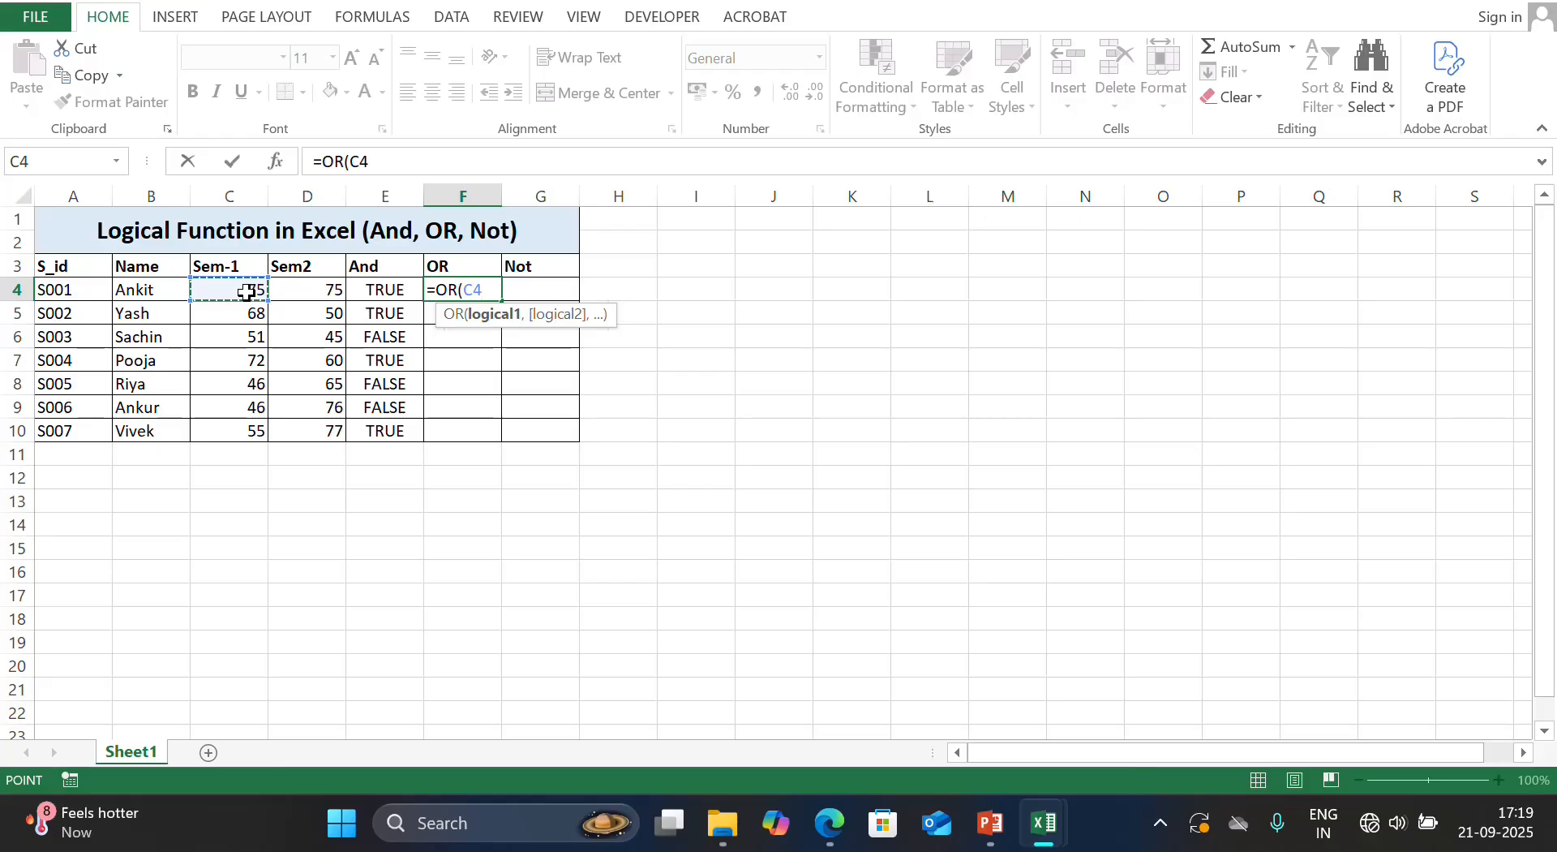
text(>=50,)
click(305, 286)
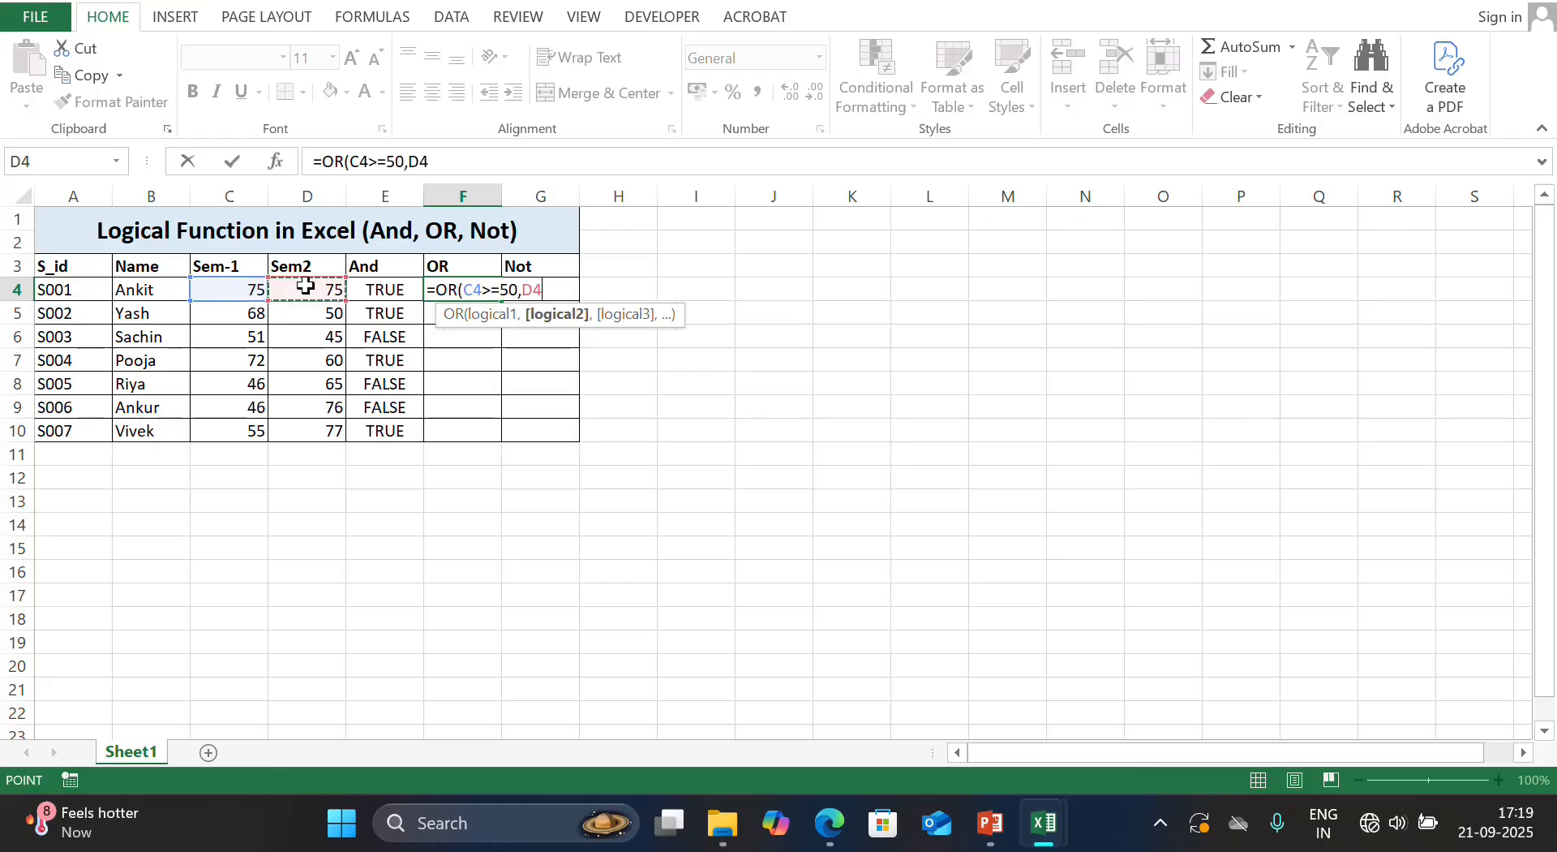
text(<=50)
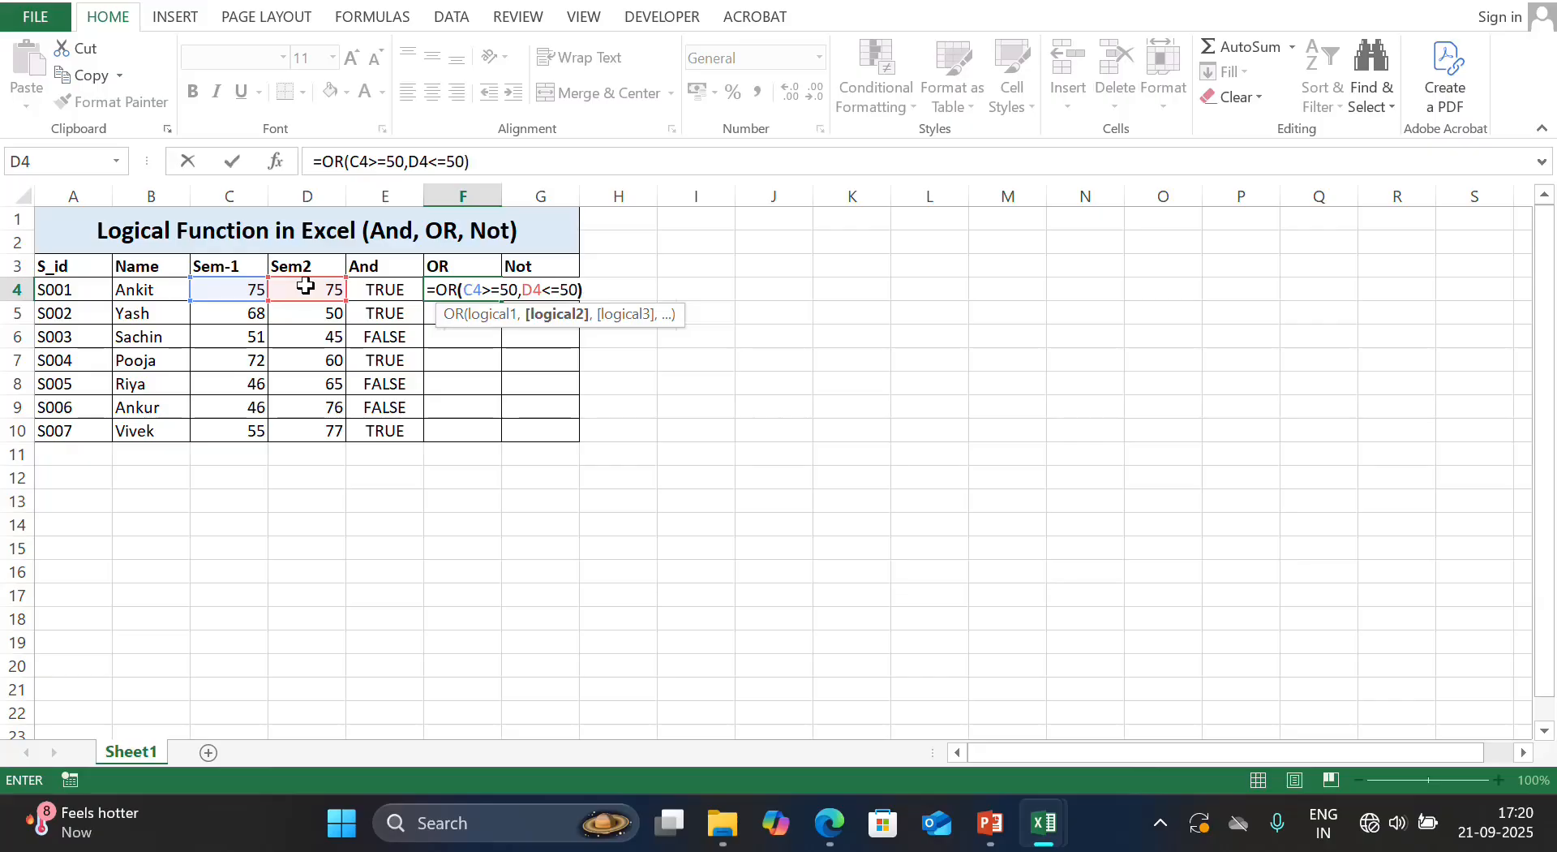
key(ctrl+Return)
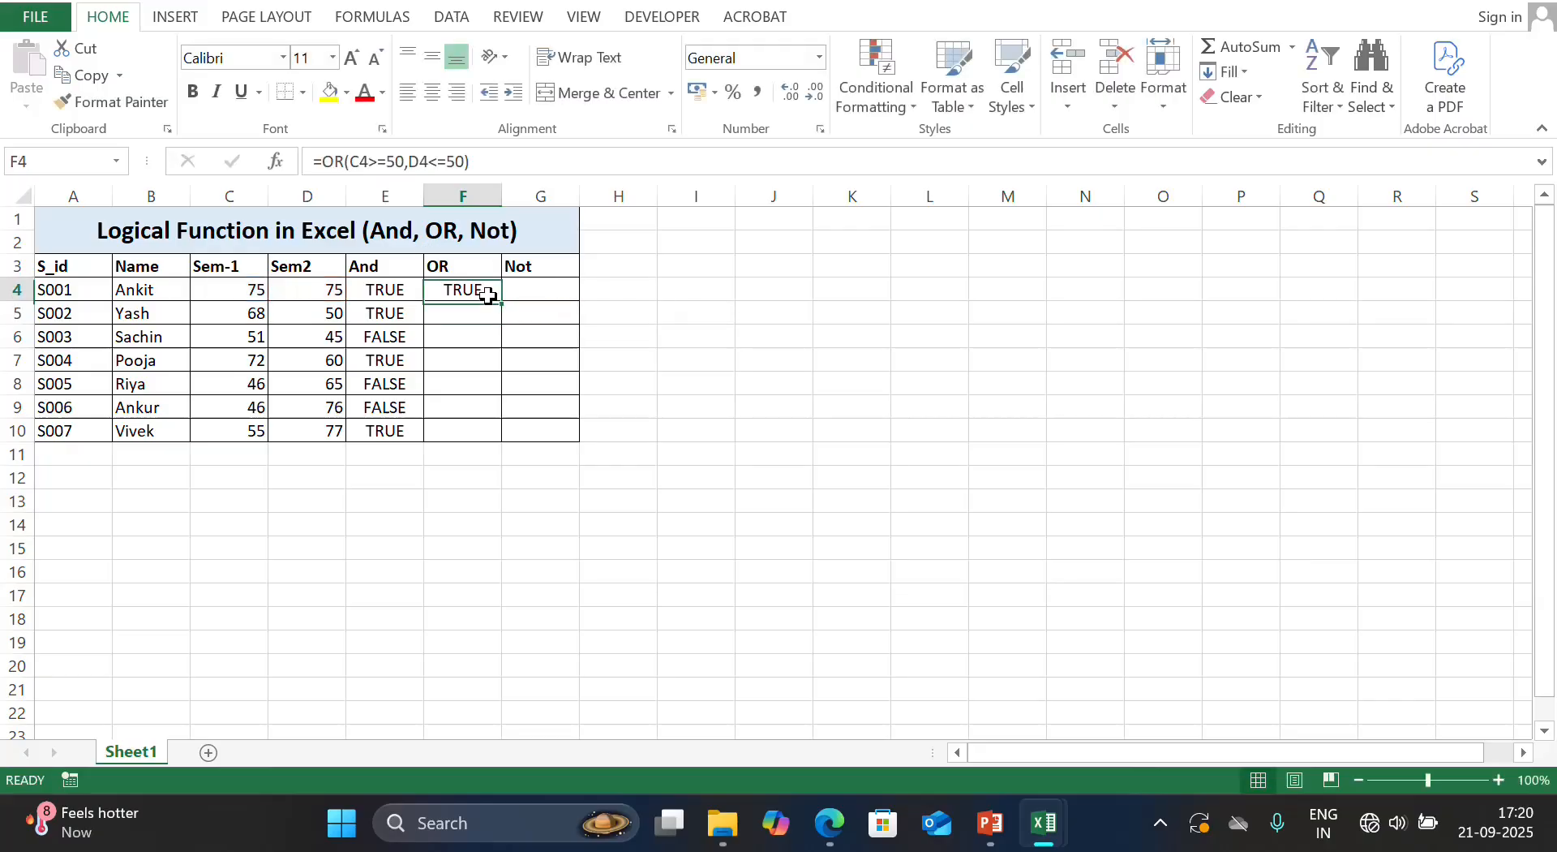
drag(504, 305, 501, 433)
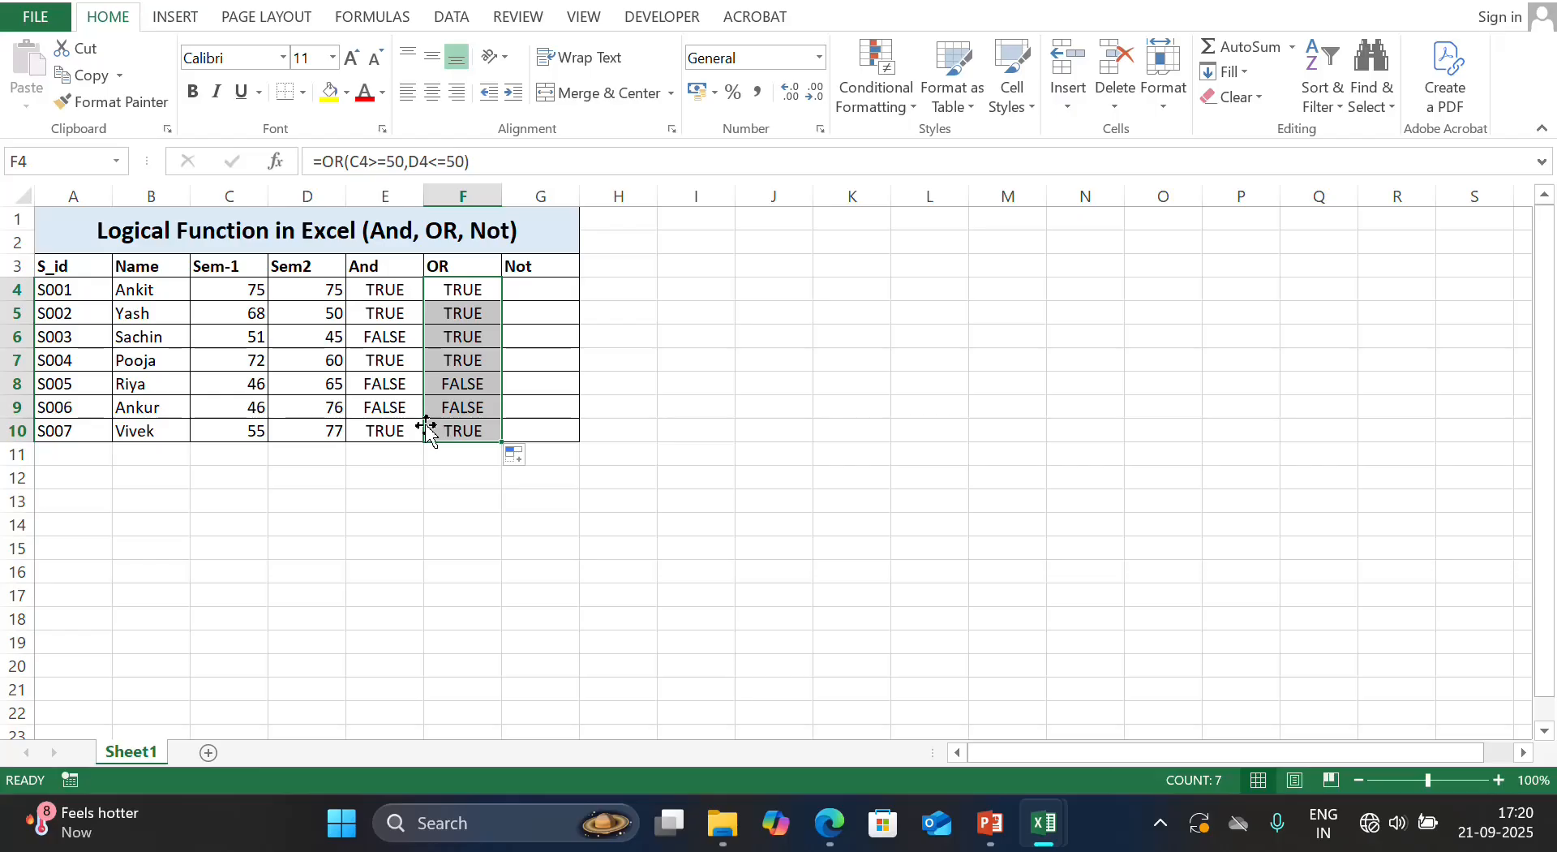
- Enter =NOT(C4>=50) in cell G4 and fill the formula down the Not column to G10
click(532, 286)
text(=)
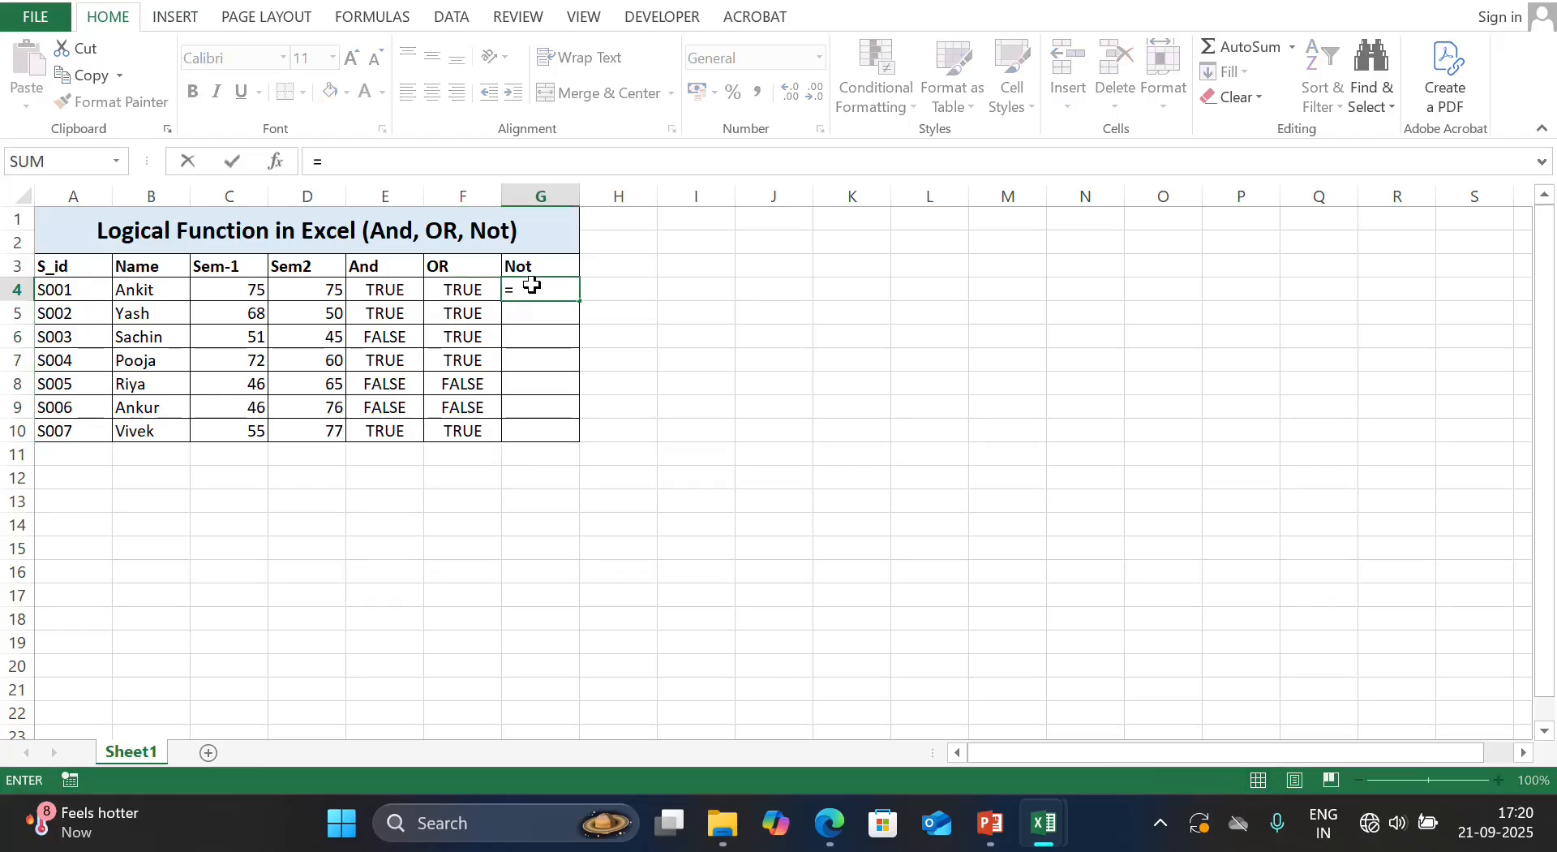
text(not)
key(Tab)
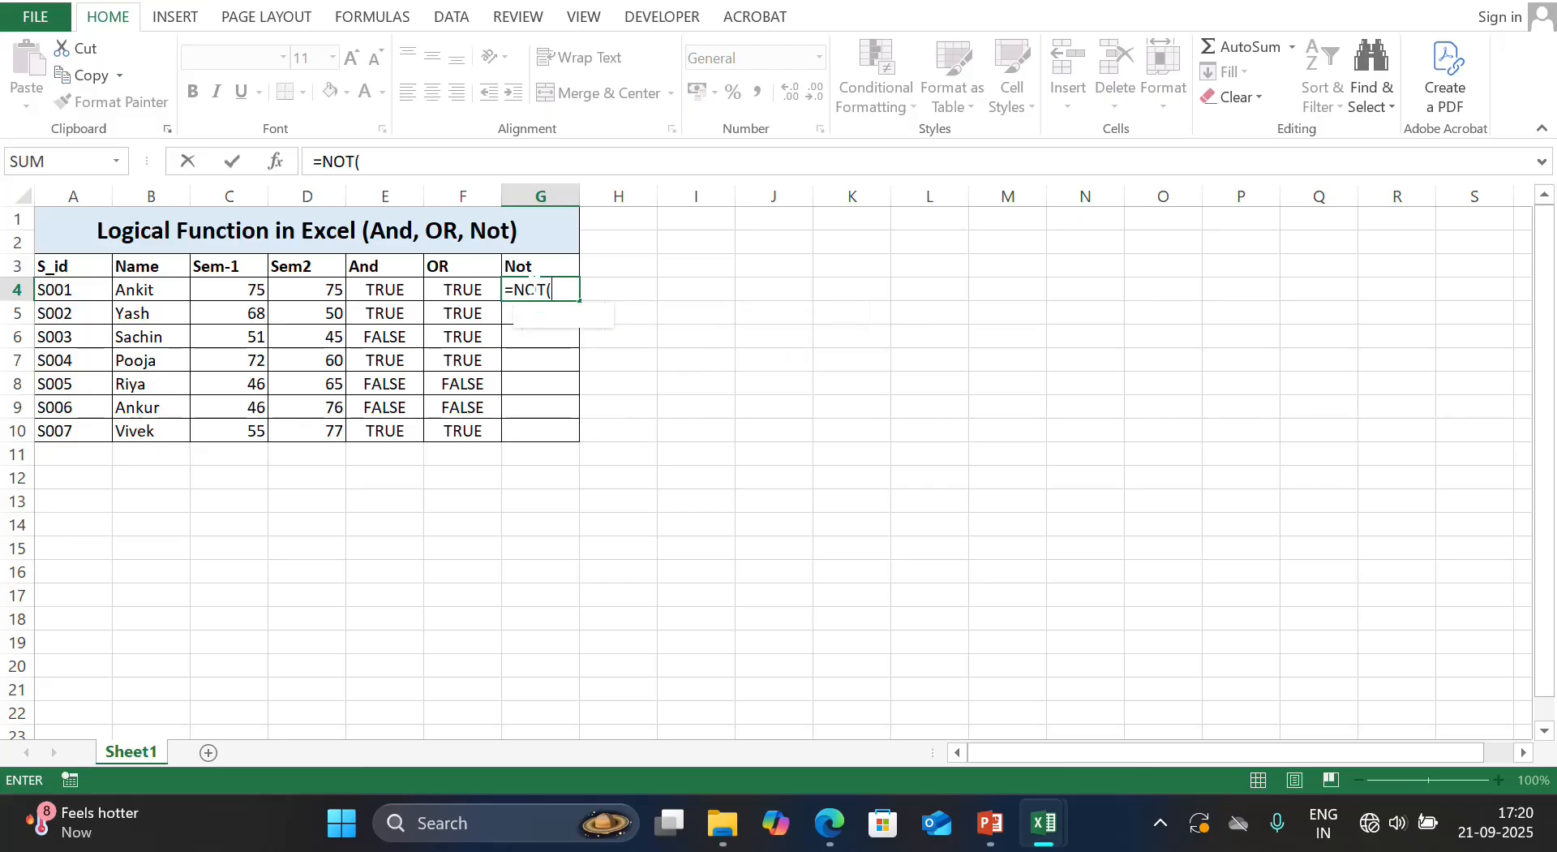
click(254, 290)
text(>)
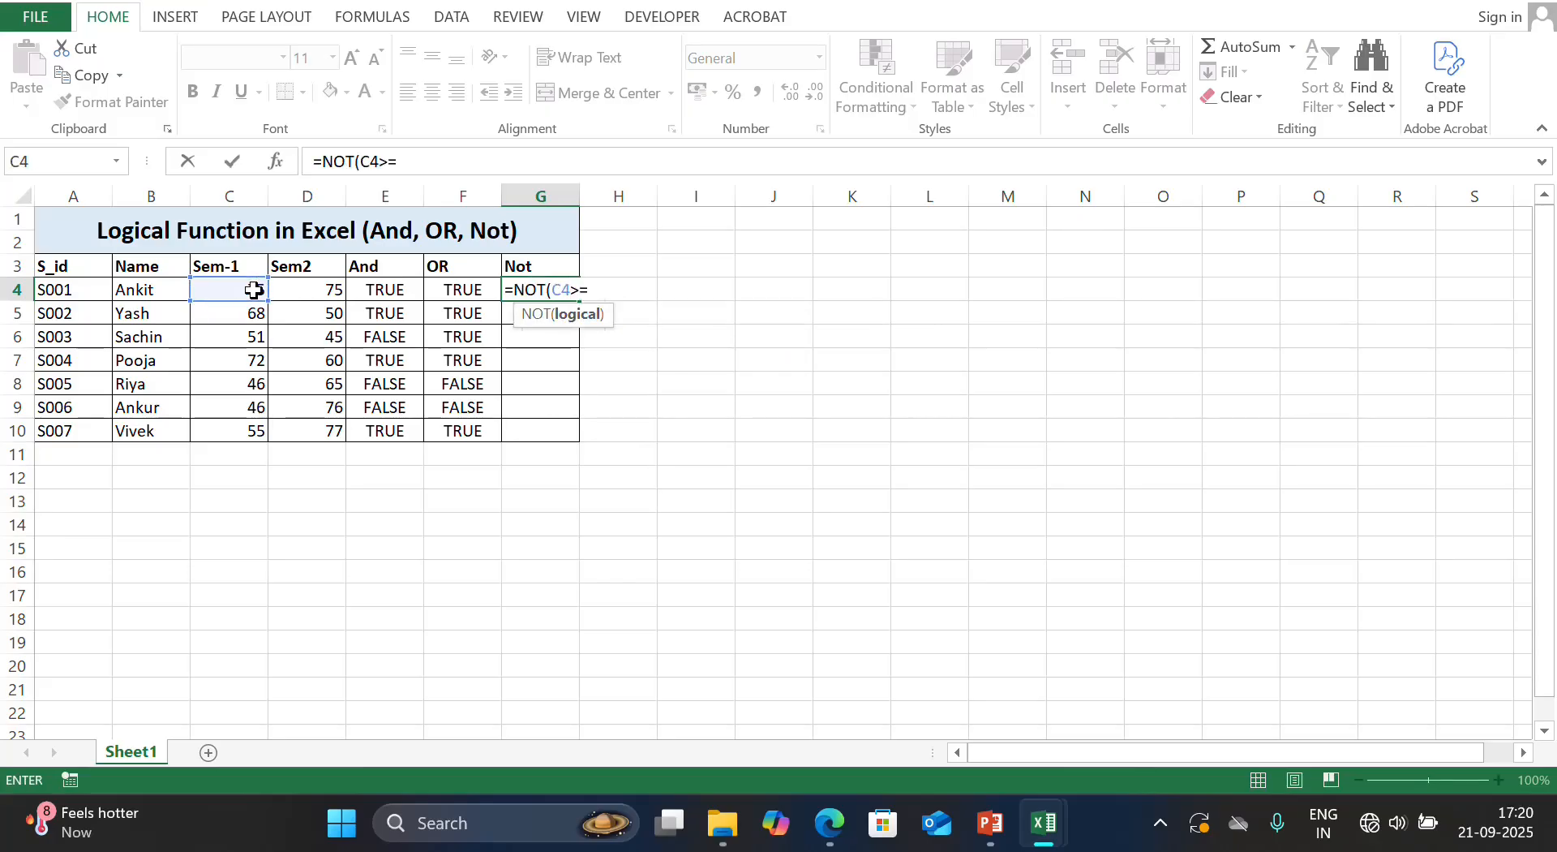
text(=50))
key(Return)
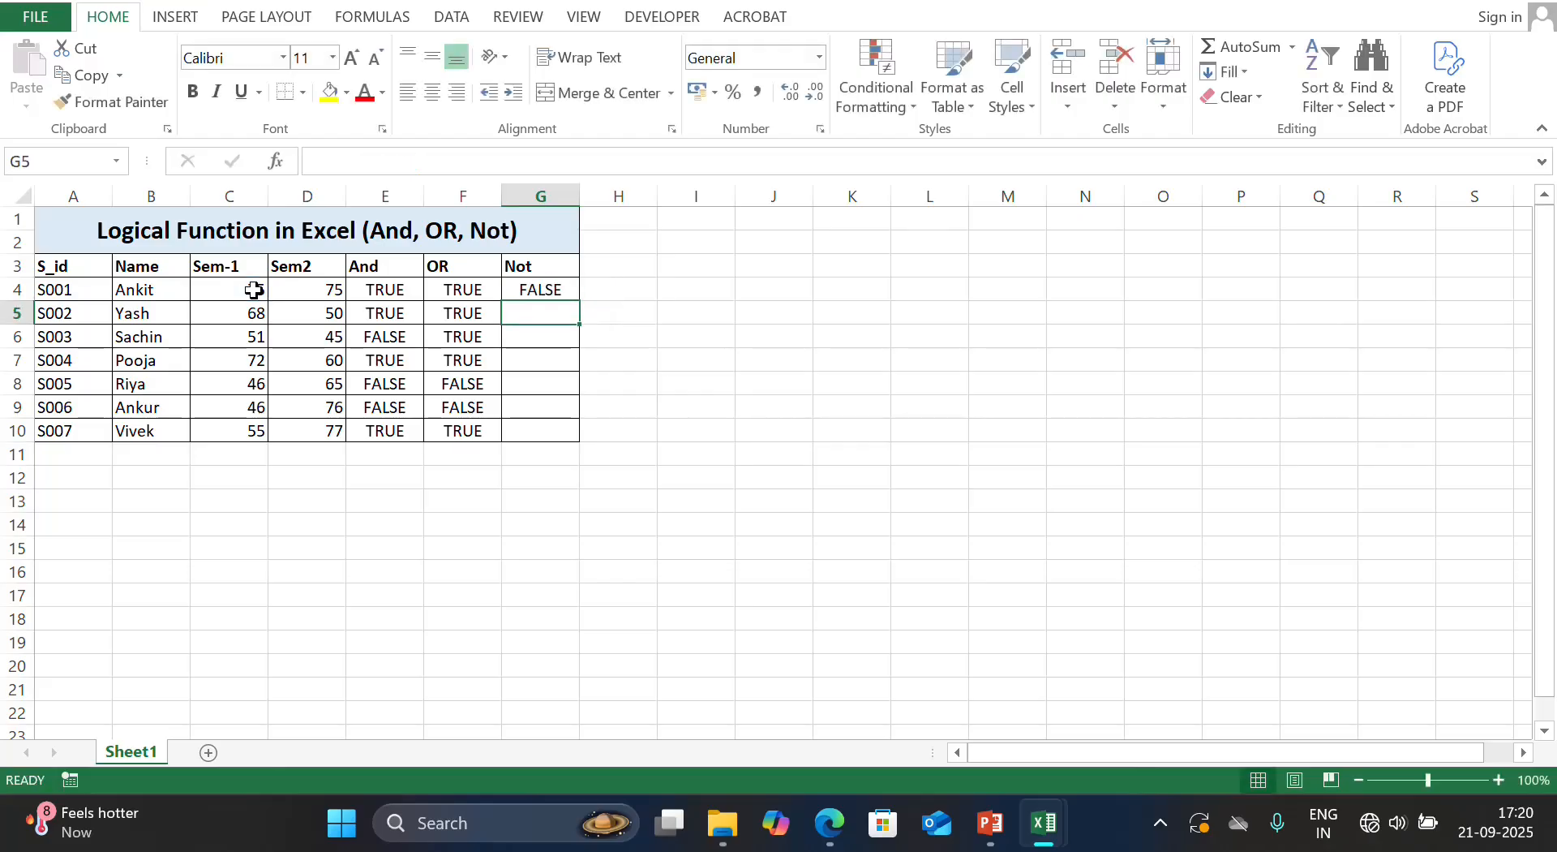
click(546, 292)
drag(577, 304, 573, 438)
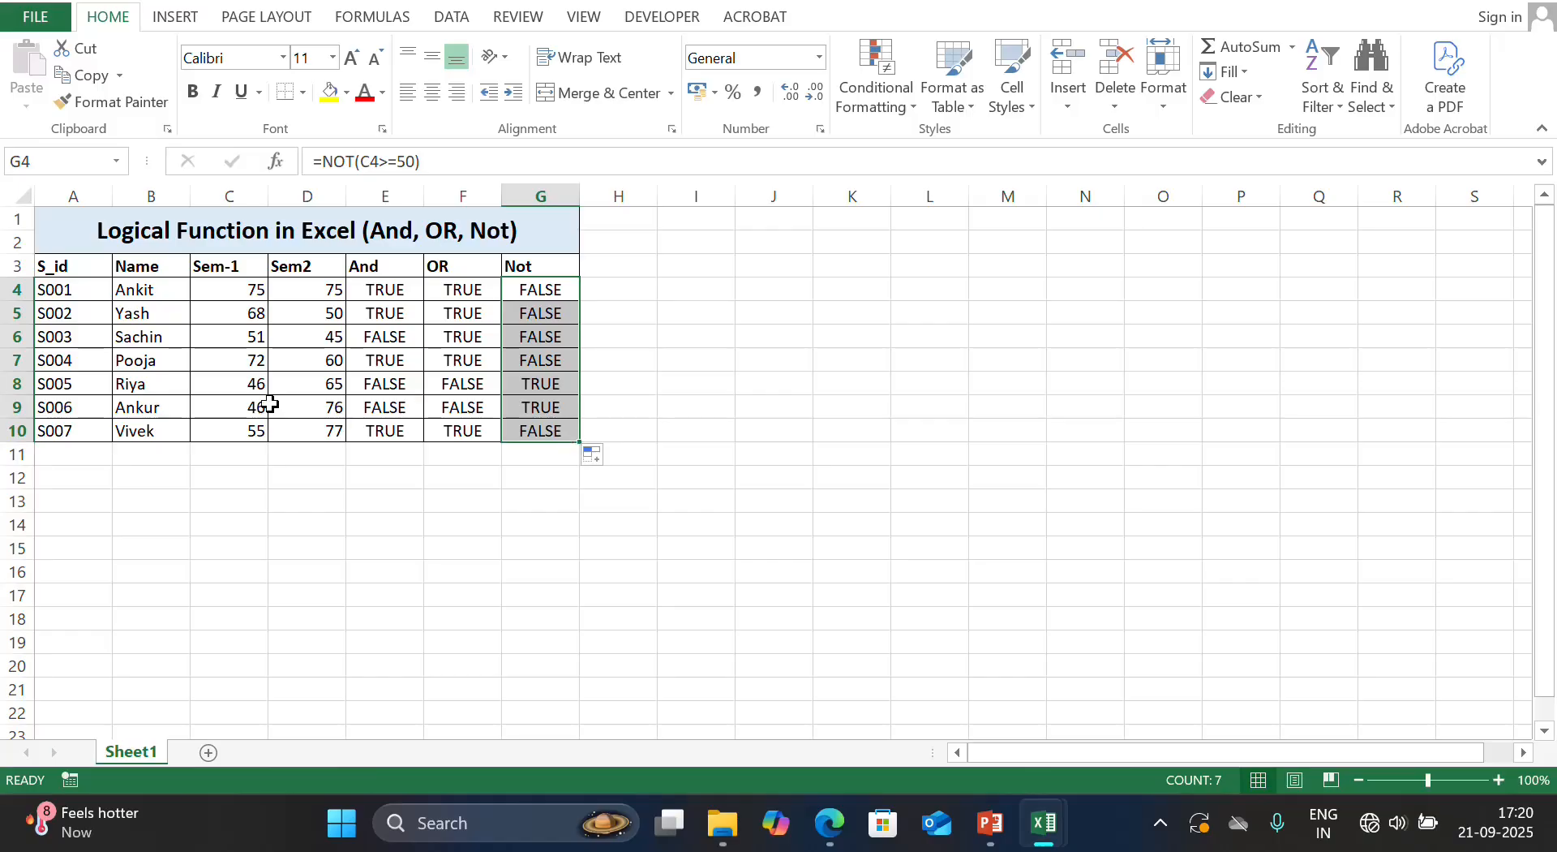
- Compare the marks in rows 9 and 10 with their Not results, and review the And, OR and Not formulas across E4:G10
click(229, 404)
drag(230, 405, 324, 421)
click(541, 406)
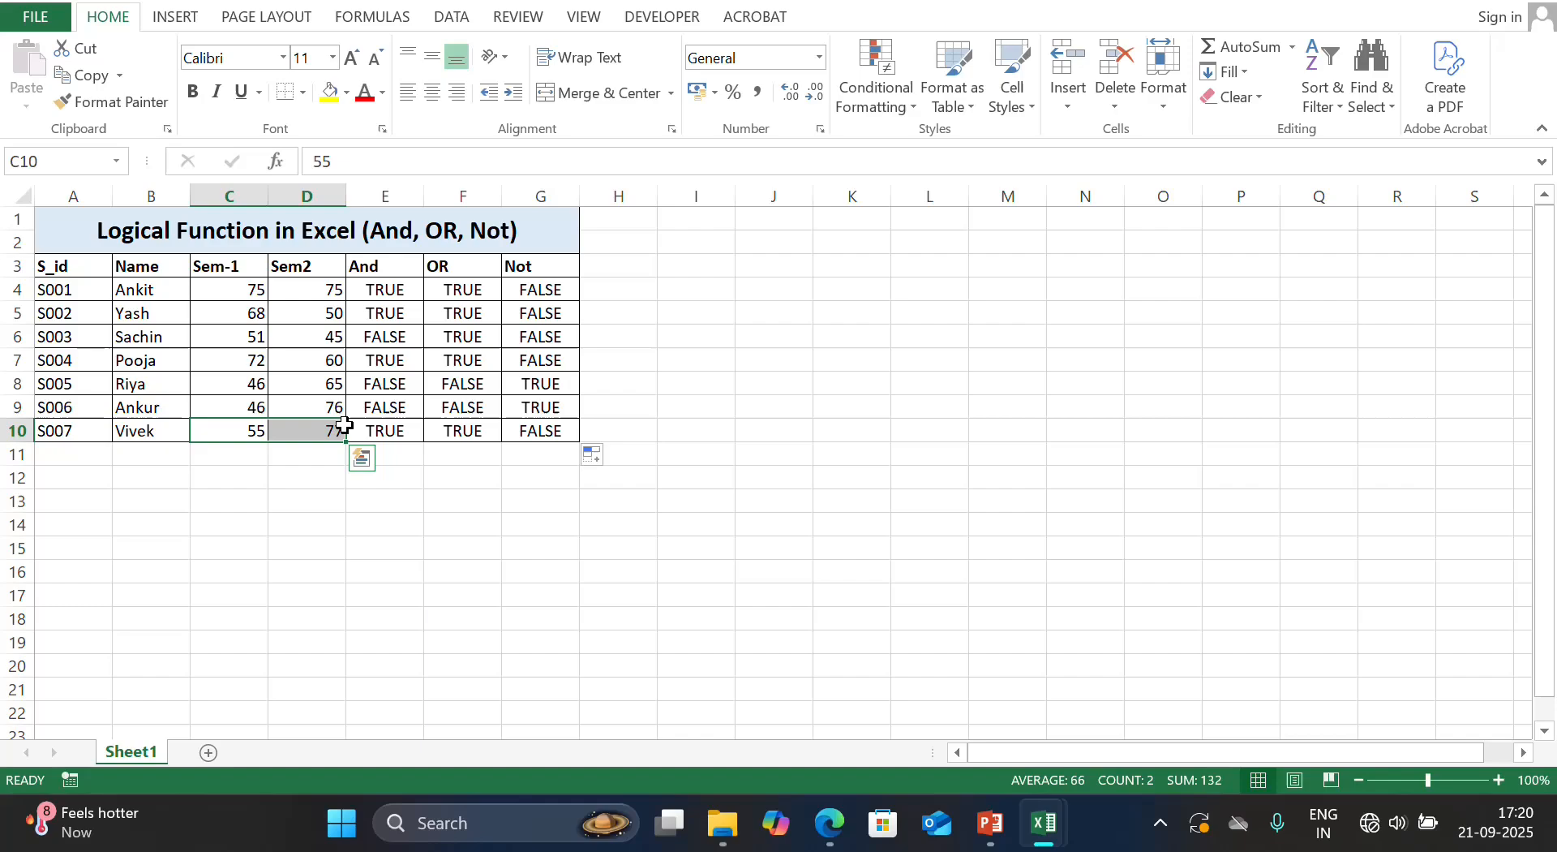
click(539, 430)
click(545, 295)
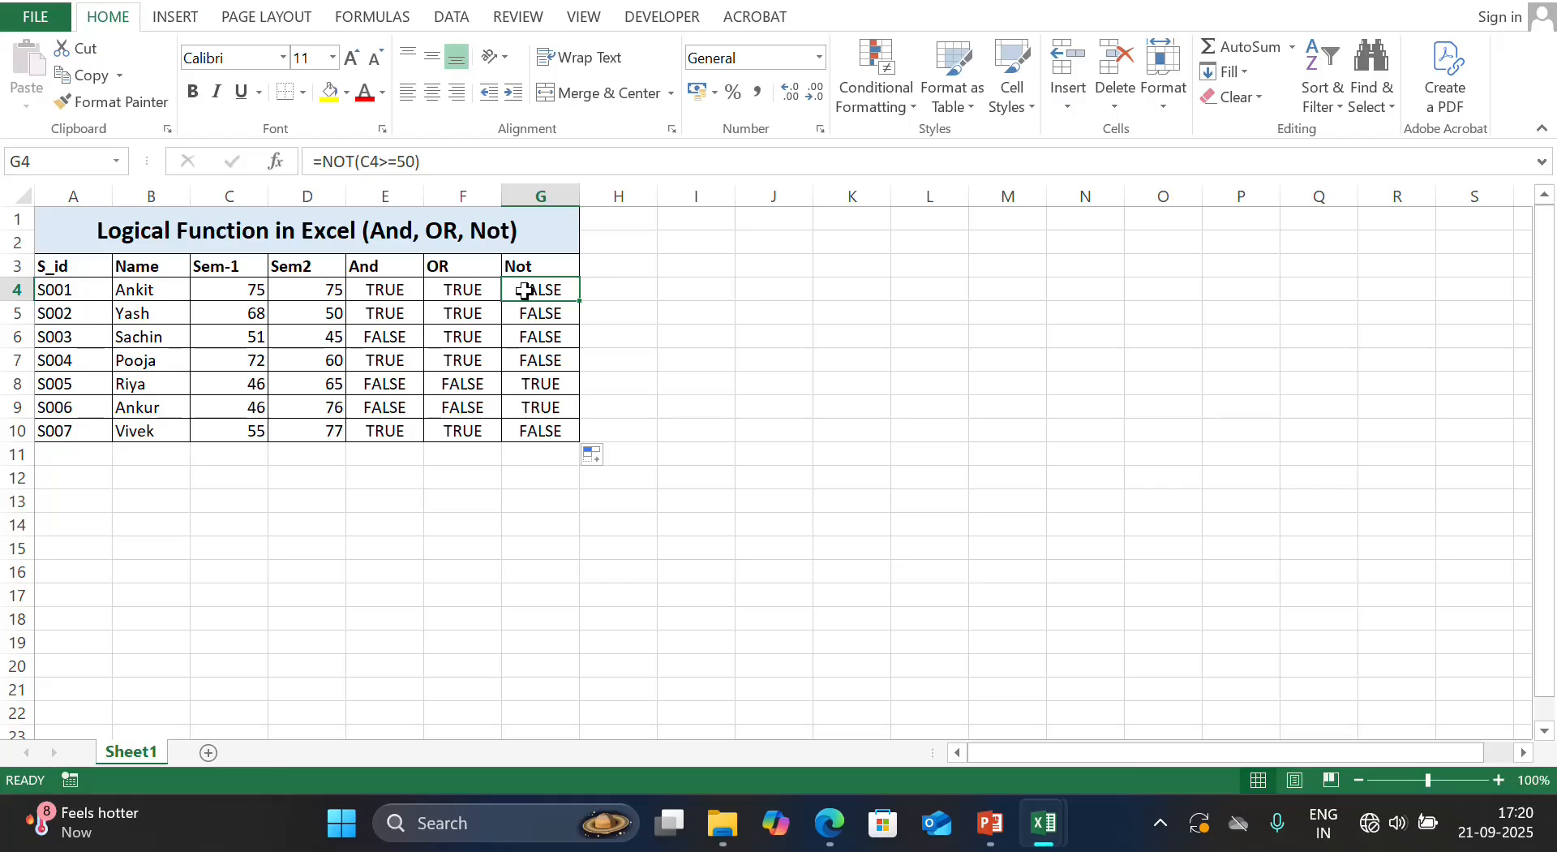
drag(400, 298, 552, 307)
click(478, 297)
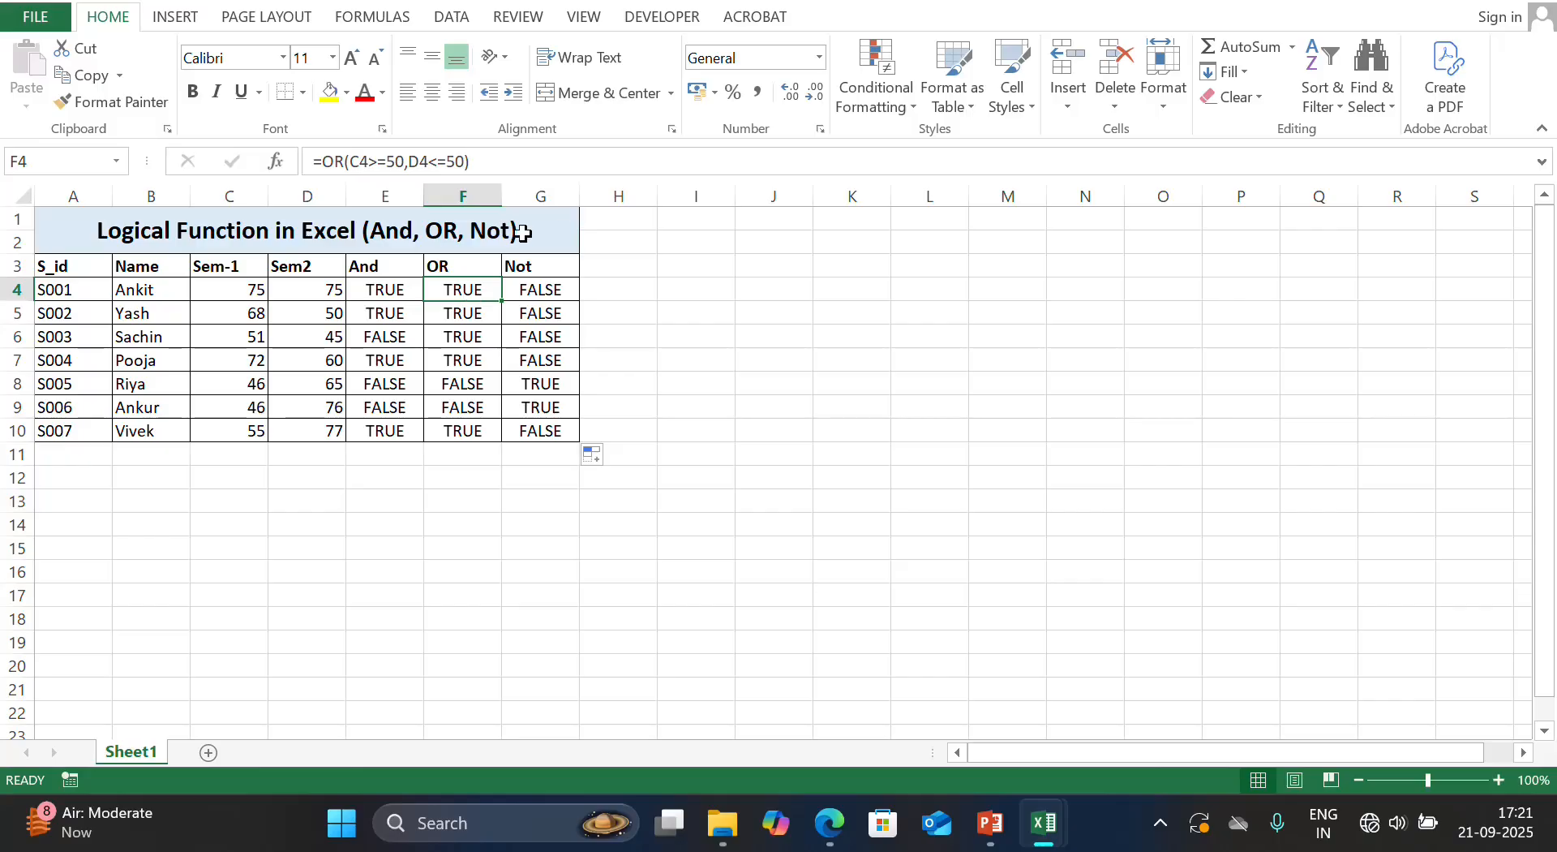
drag(382, 295, 548, 438)
click(549, 438)
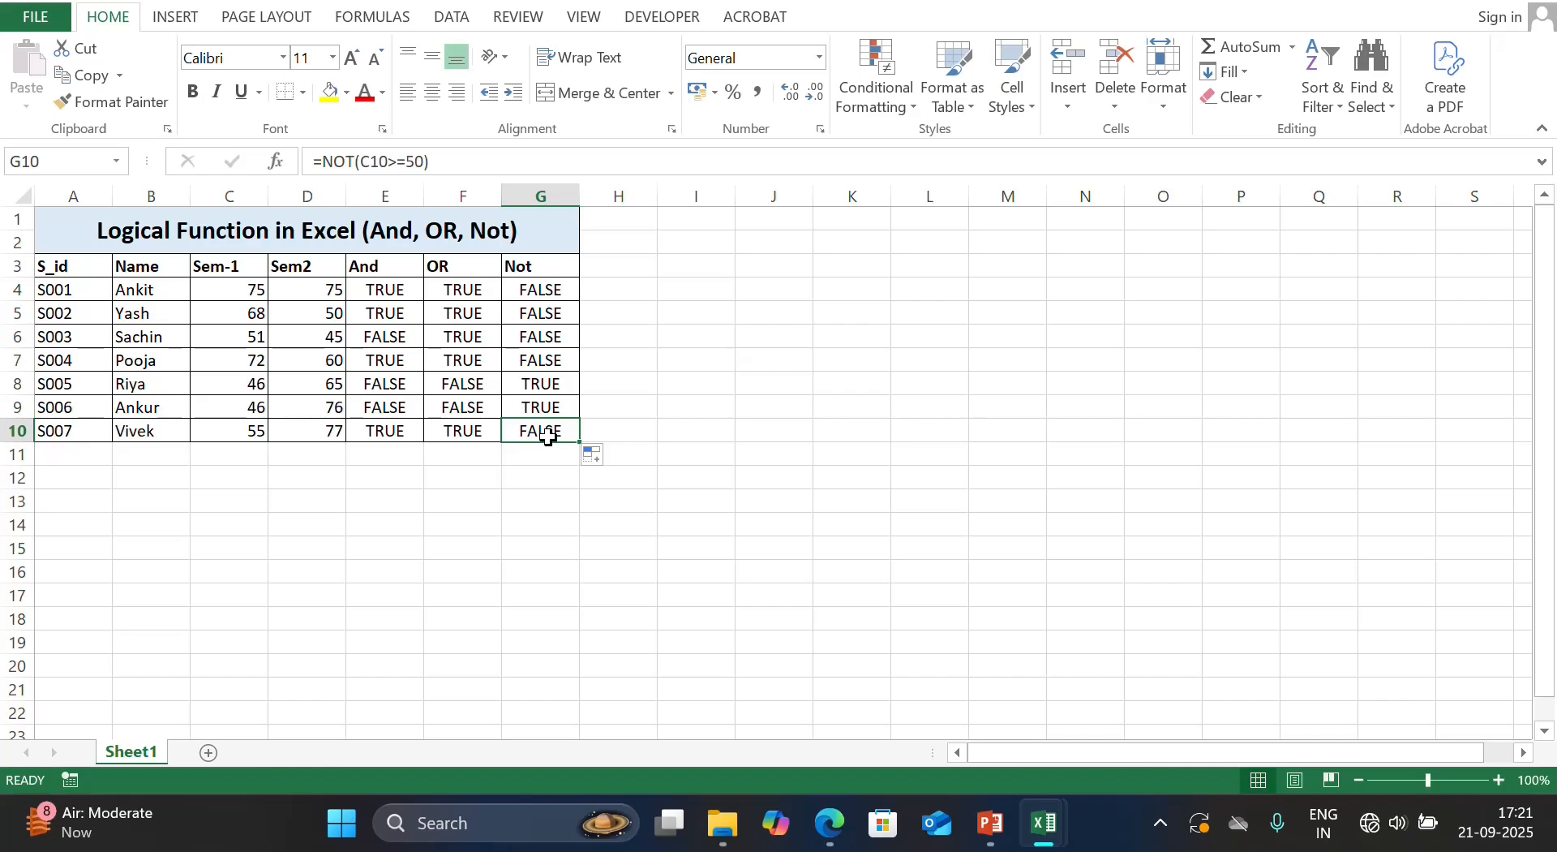
- Copy the whole table A1:G10, including its title, and paste the duplicate starting at cell A14
drag(236, 236, 397, 430)
key(ctrl+c)
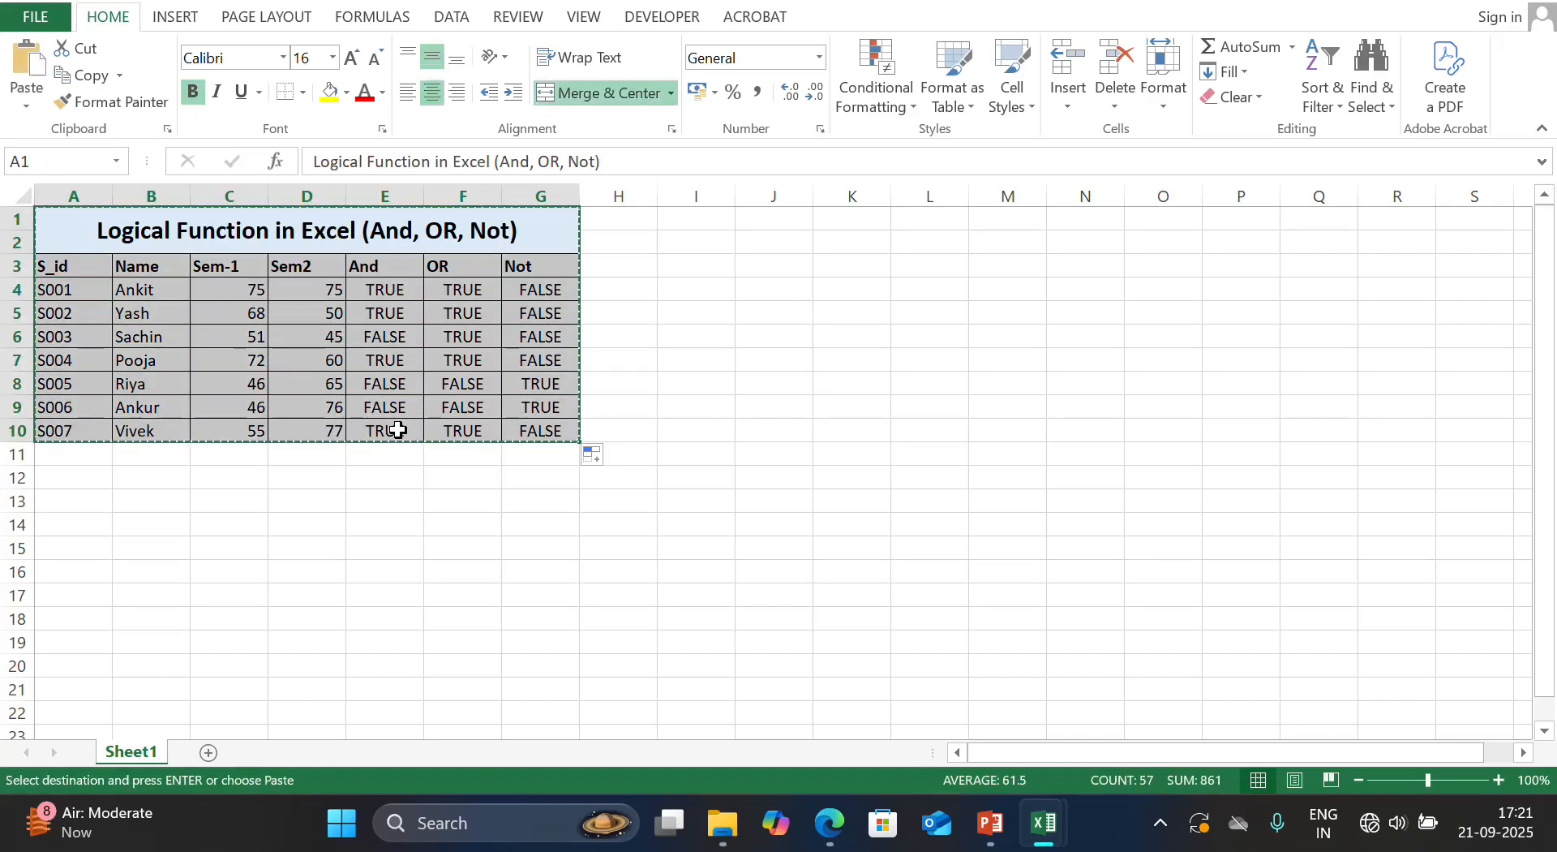
click(80, 525)
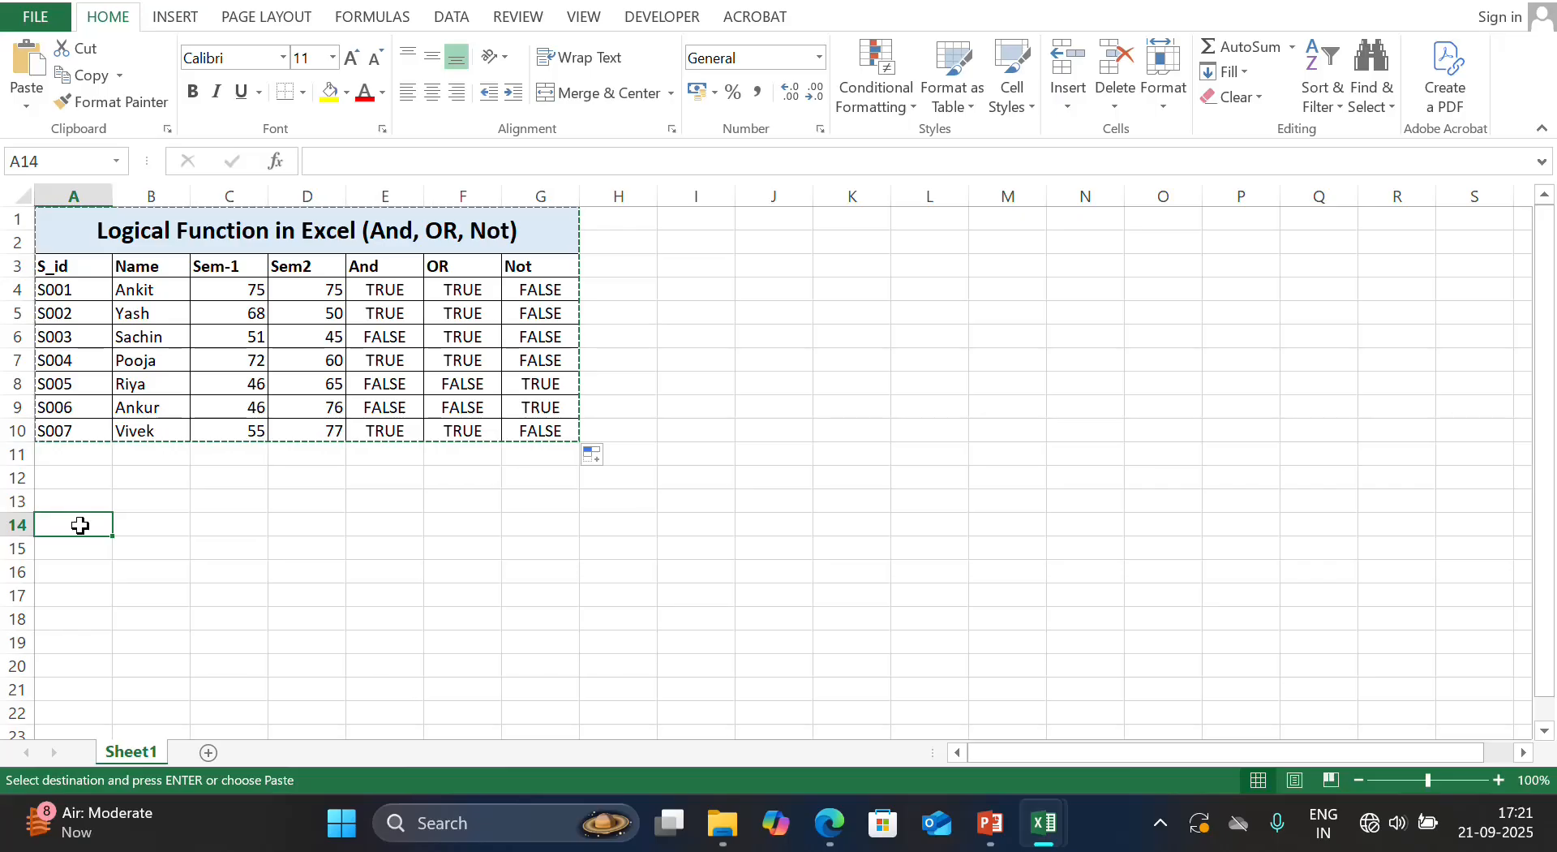
key(ctrl+v)
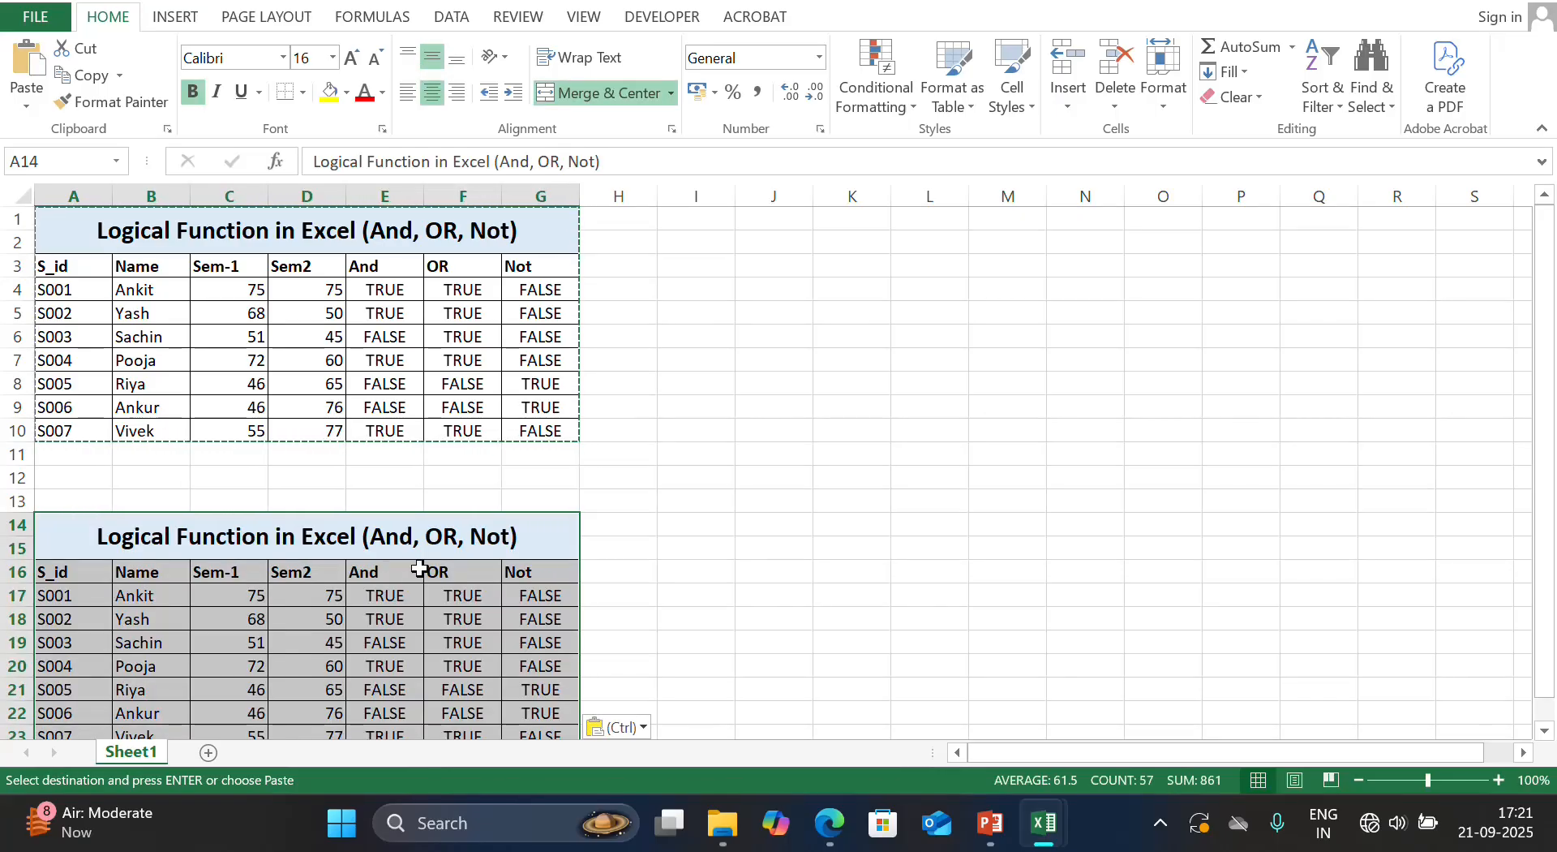
- Change the copied table's title in A14 to "Logical Function in Excel (IF-And, IF-OR, IF-Not)"
double_click(366, 536)
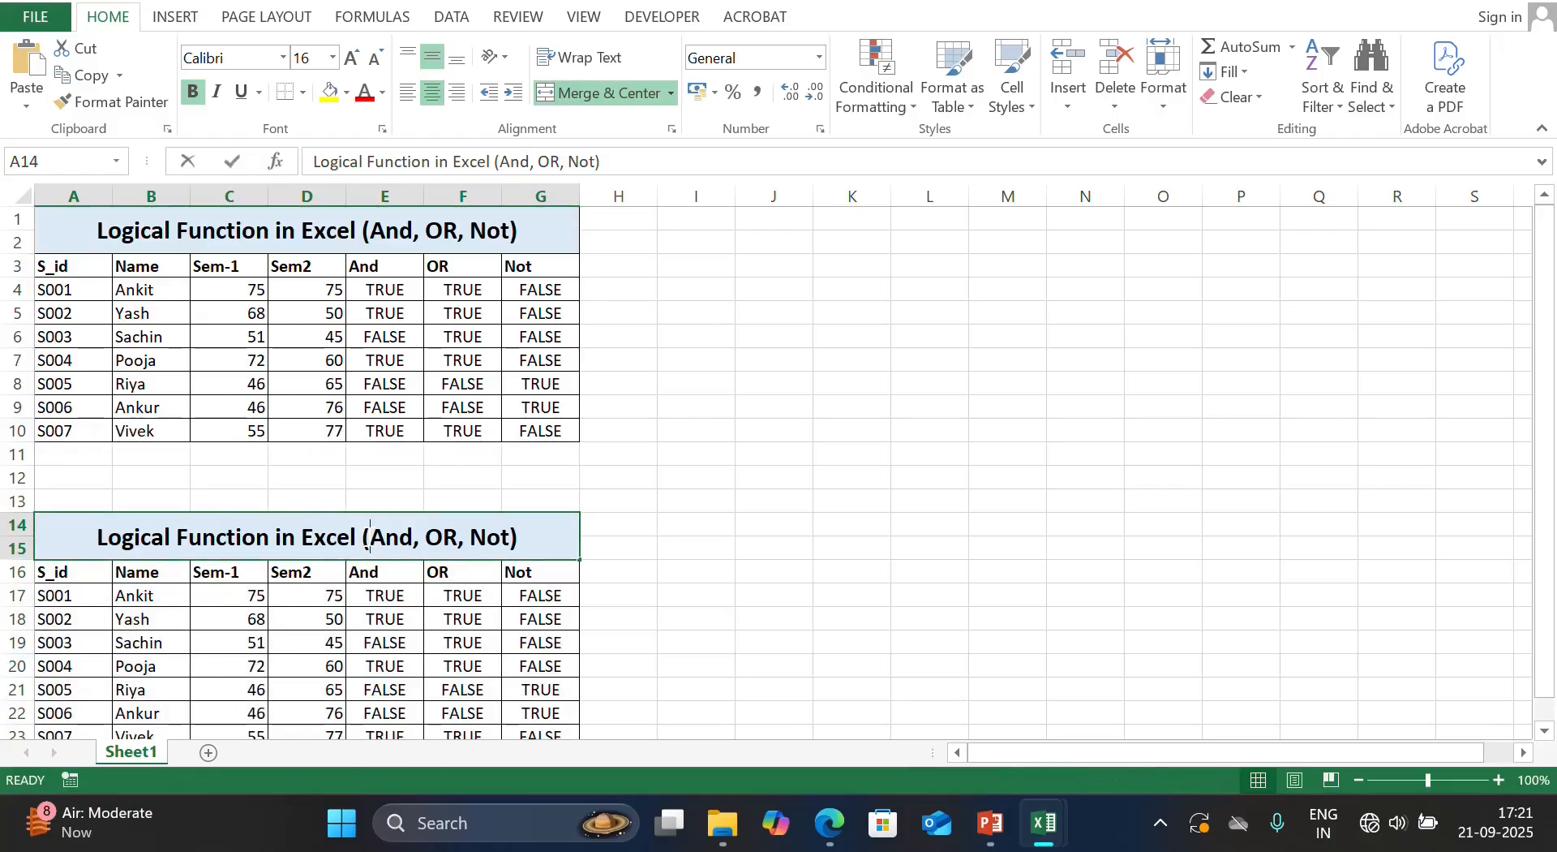
text(IF)
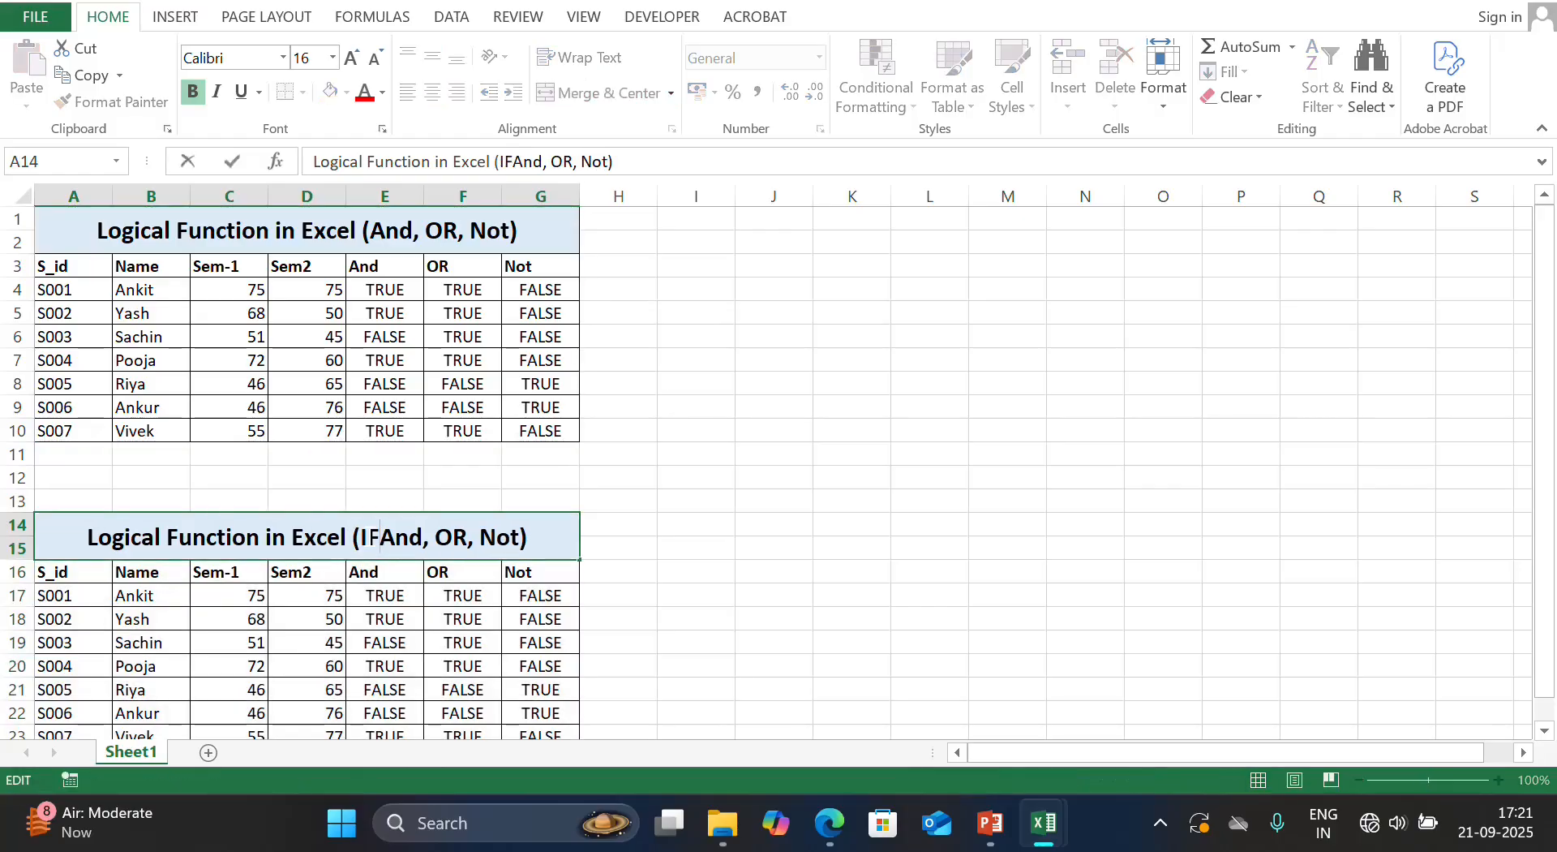
text(-And, )
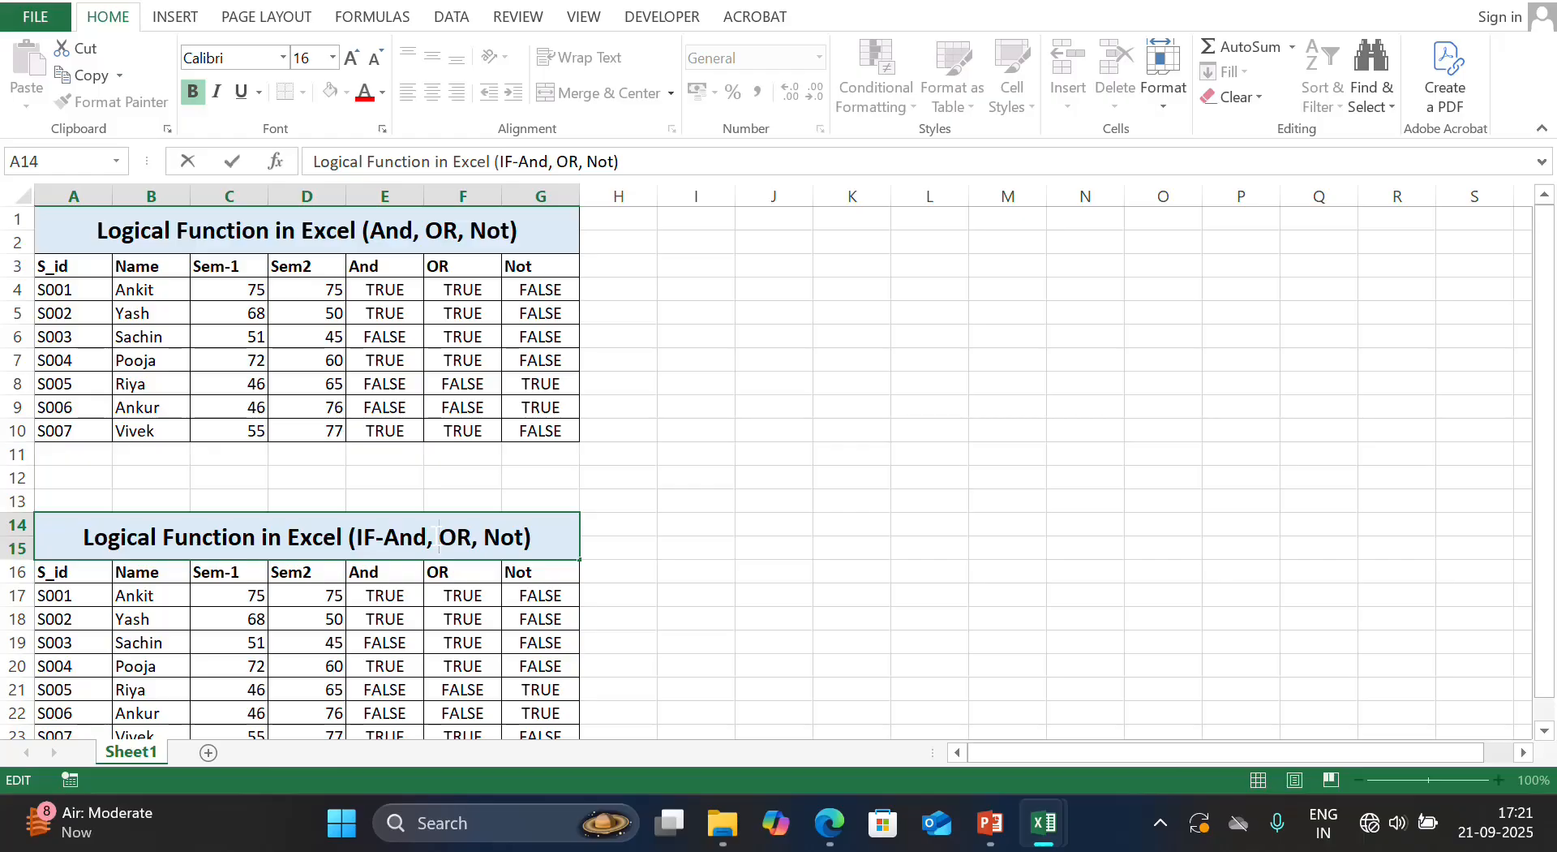
text(IF-)
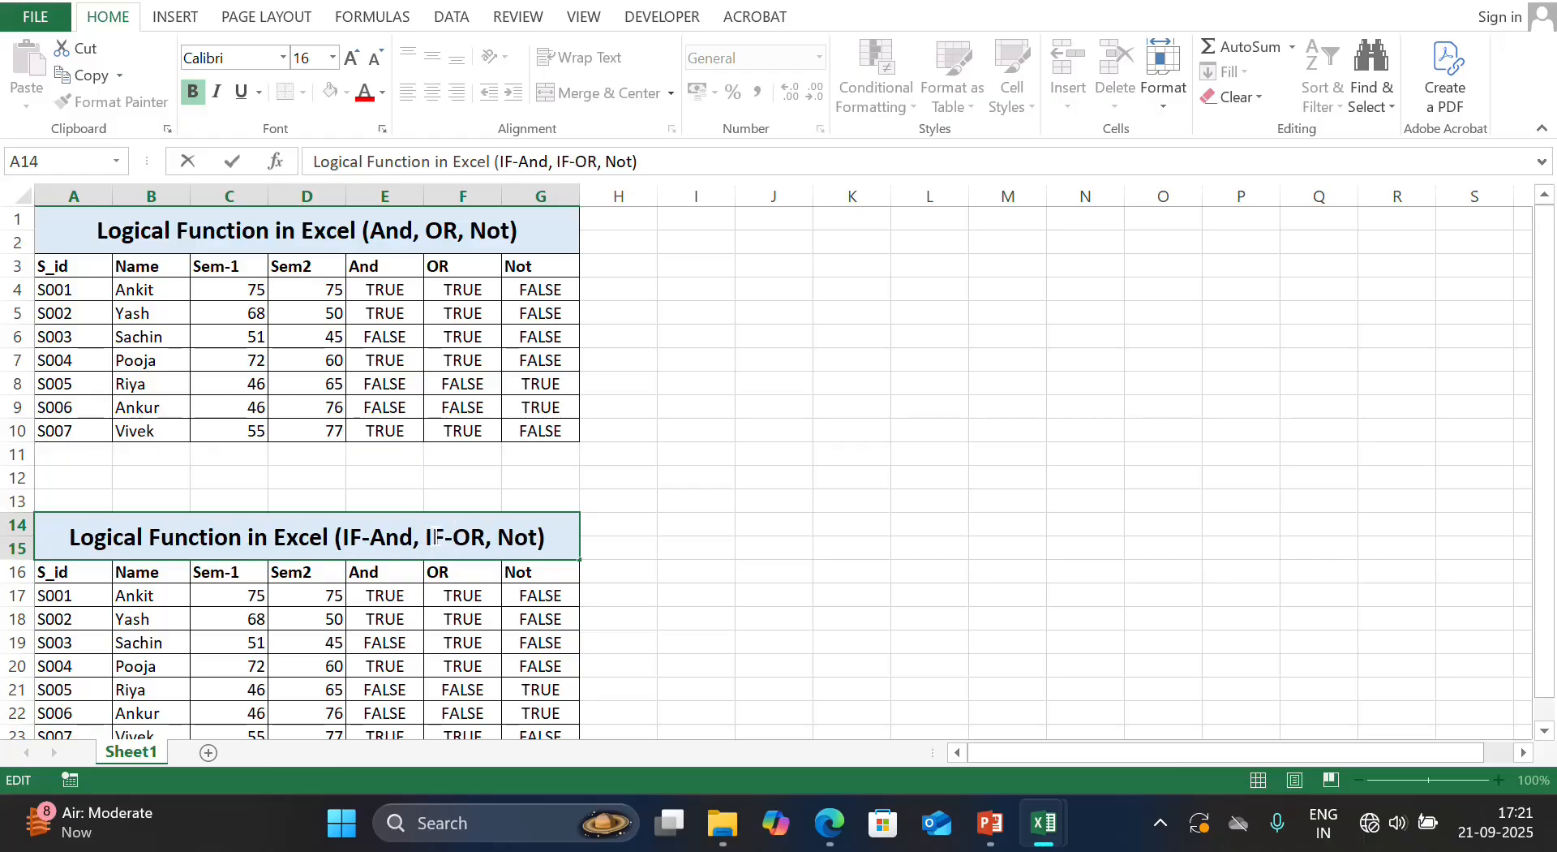
key(Right)
key(Right)
key(Right)
text(IF-)
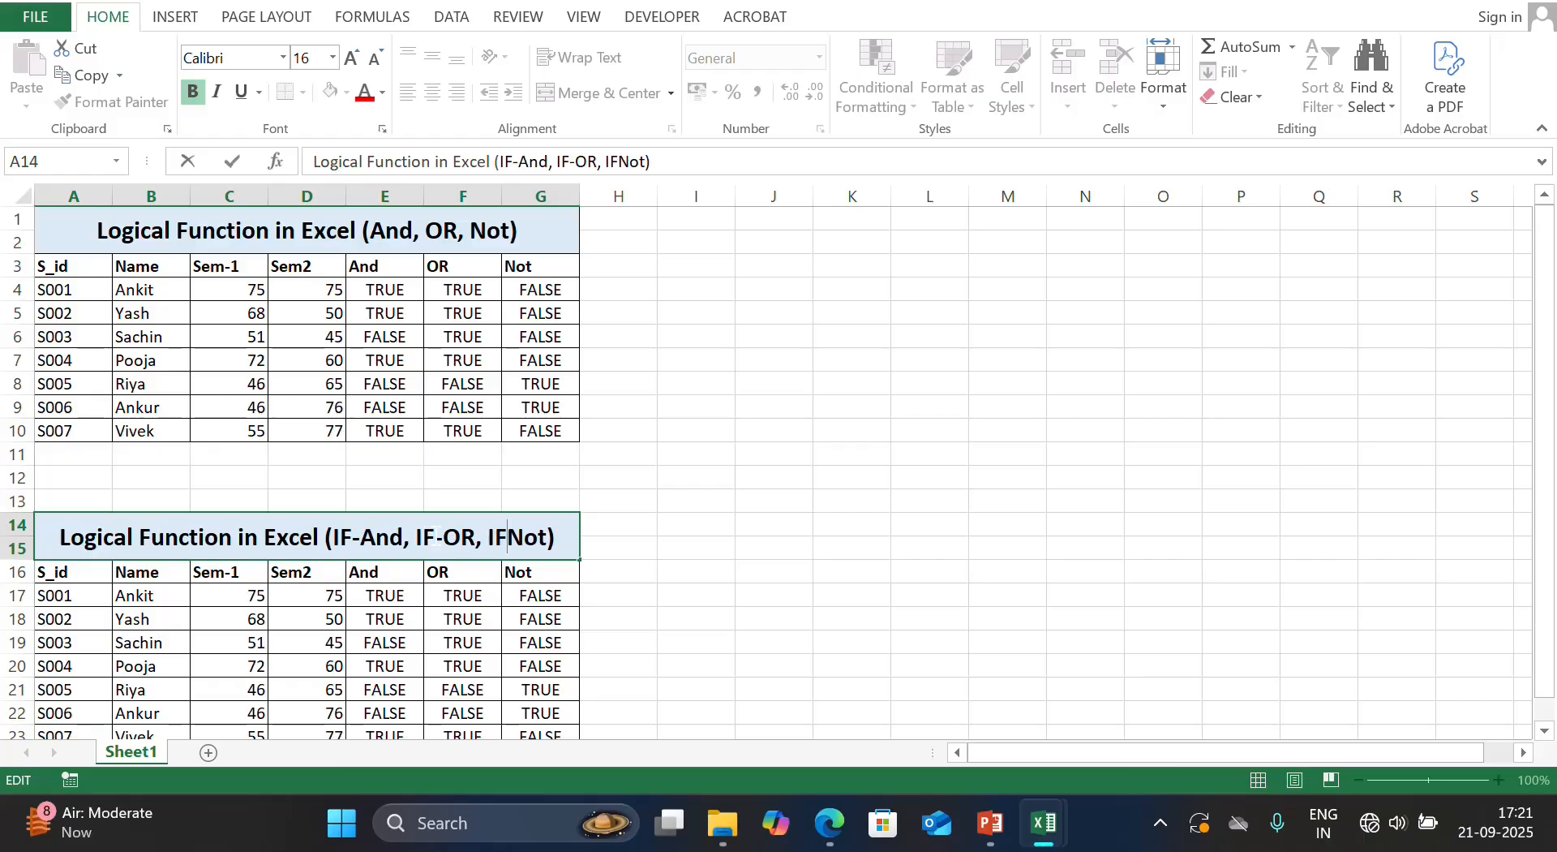
click(557, 644)
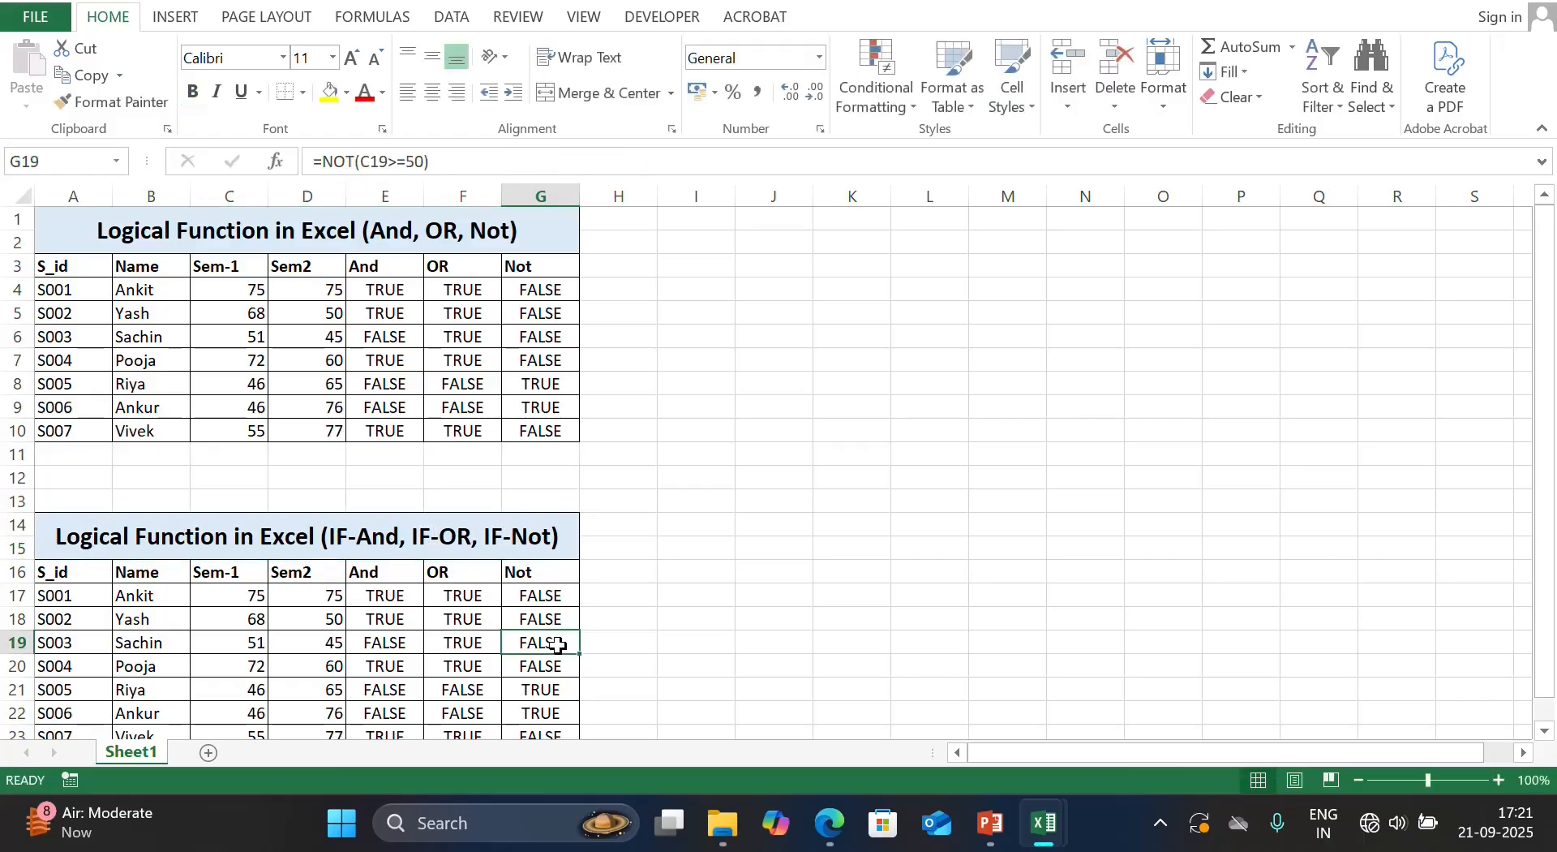
- Clear the And, OR and Not results in E17:G23 of the copied table
drag(396, 597, 545, 691)
key(Delete)
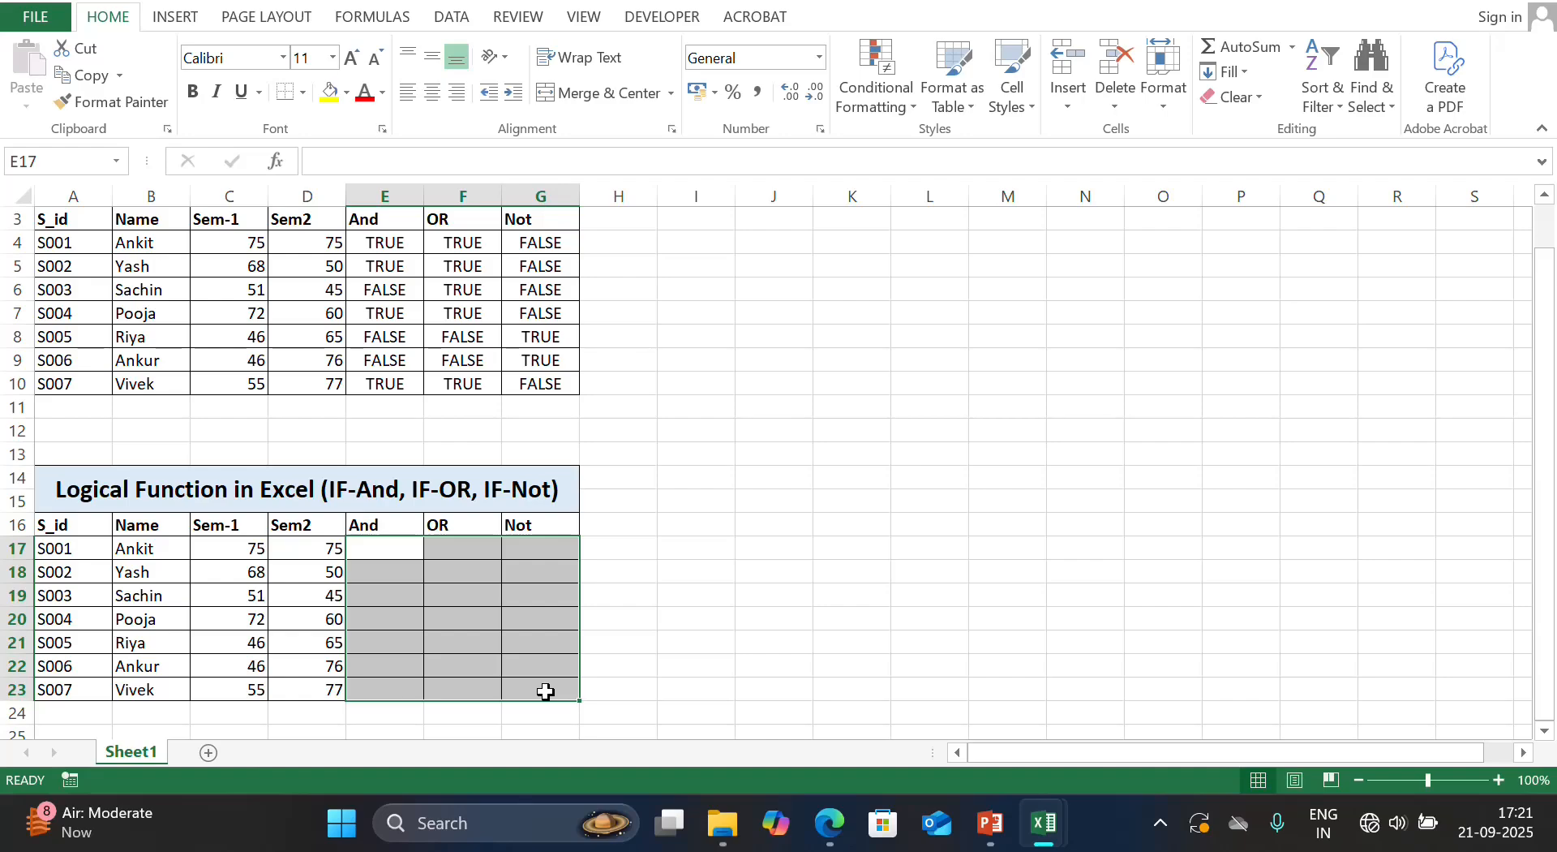
- Enter =IF(AND(C17>=50,D17<=50),"Pass", "Fail") in cell E17 of the second table
click(385, 543)
text(=if)
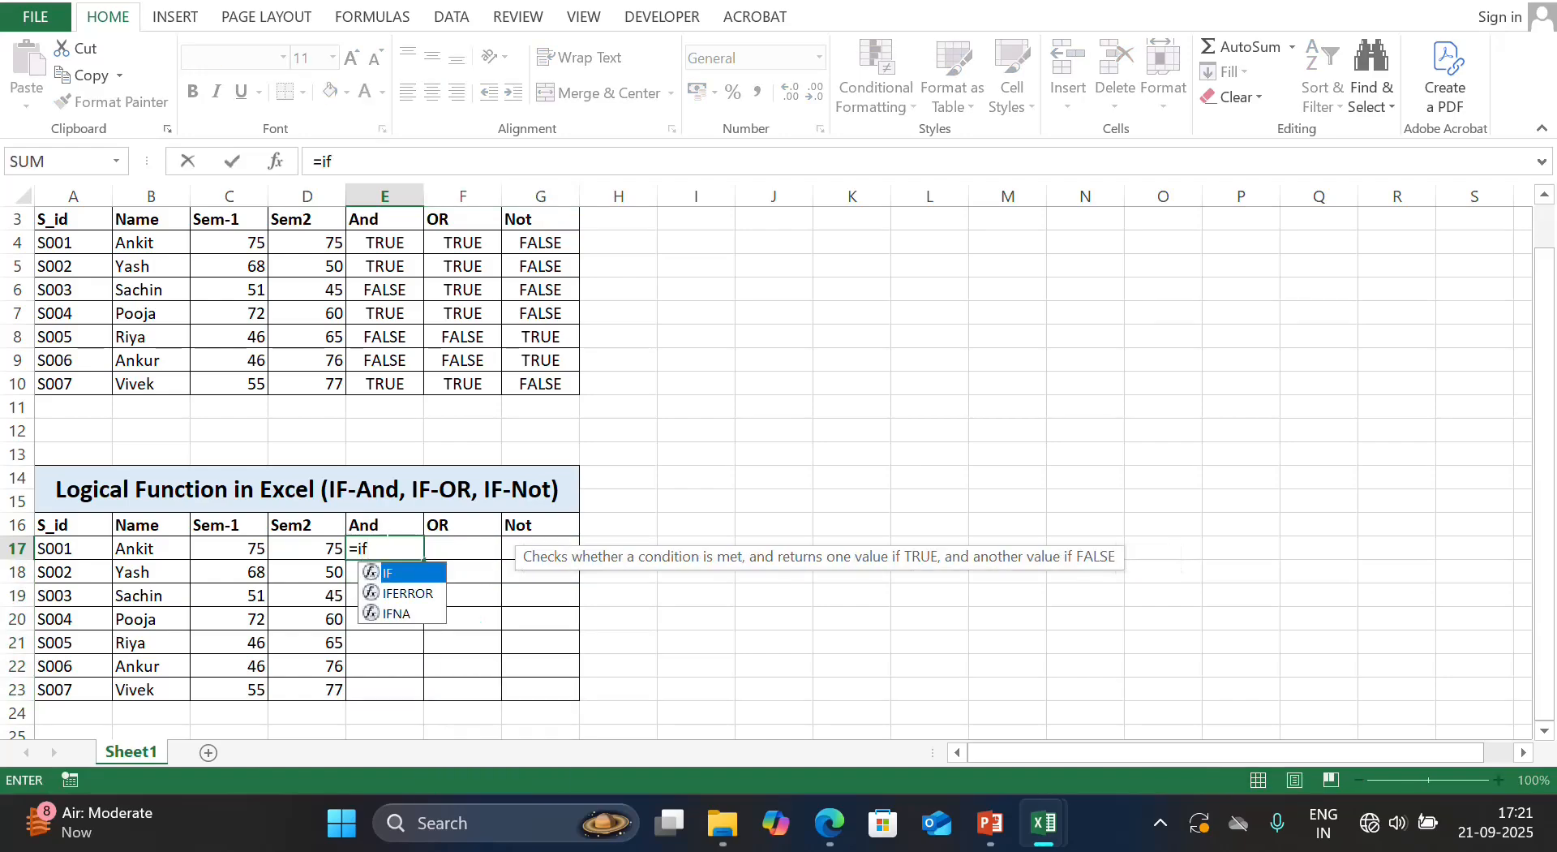
key(Tab)
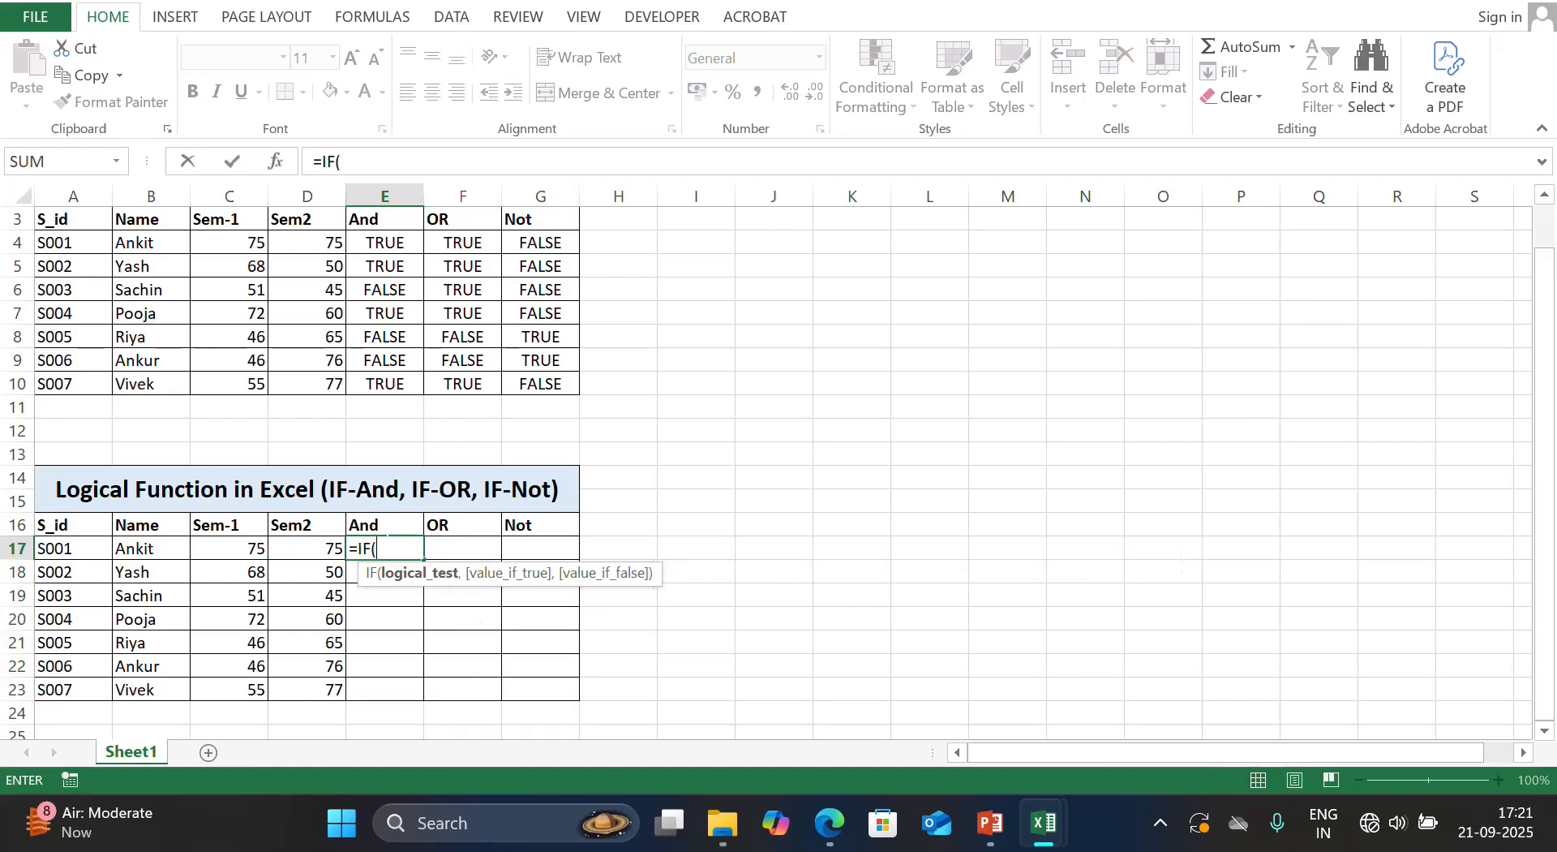
text(an)
key(Tab)
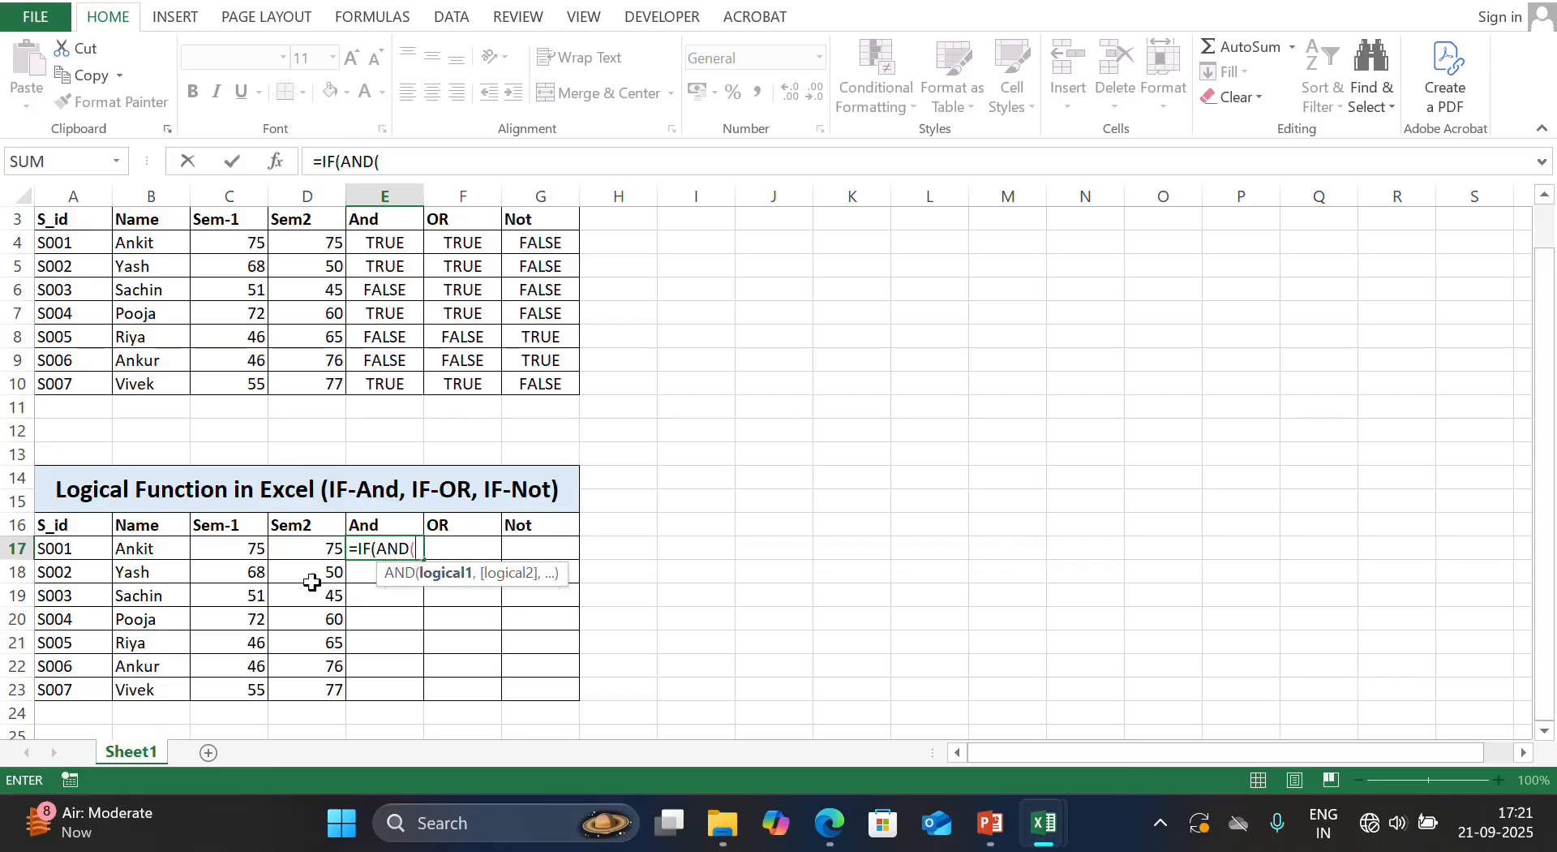
click(236, 549)
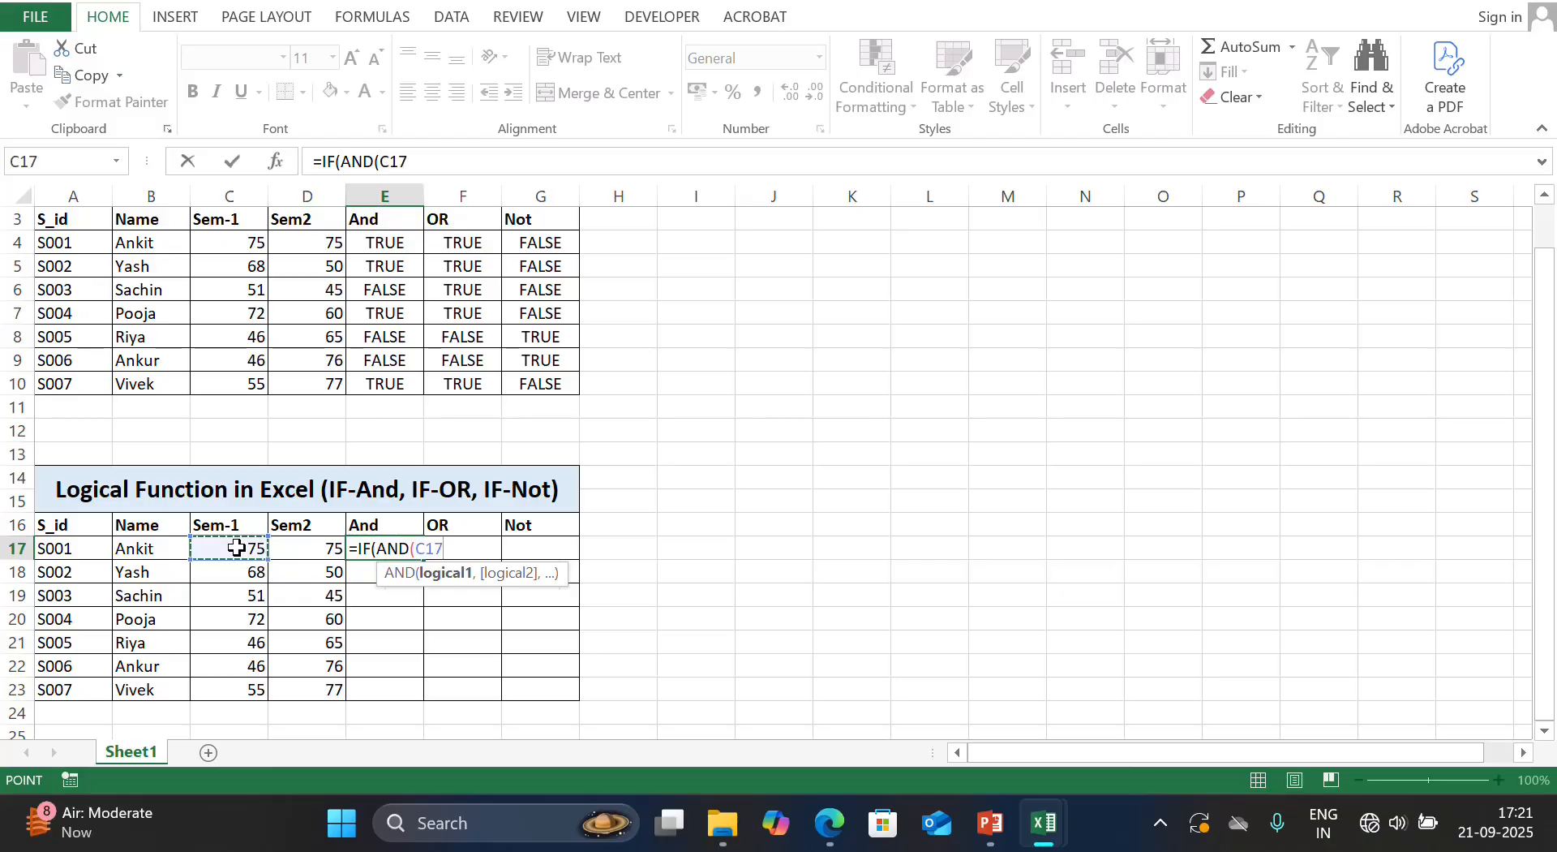
text(>)
text(=5-)
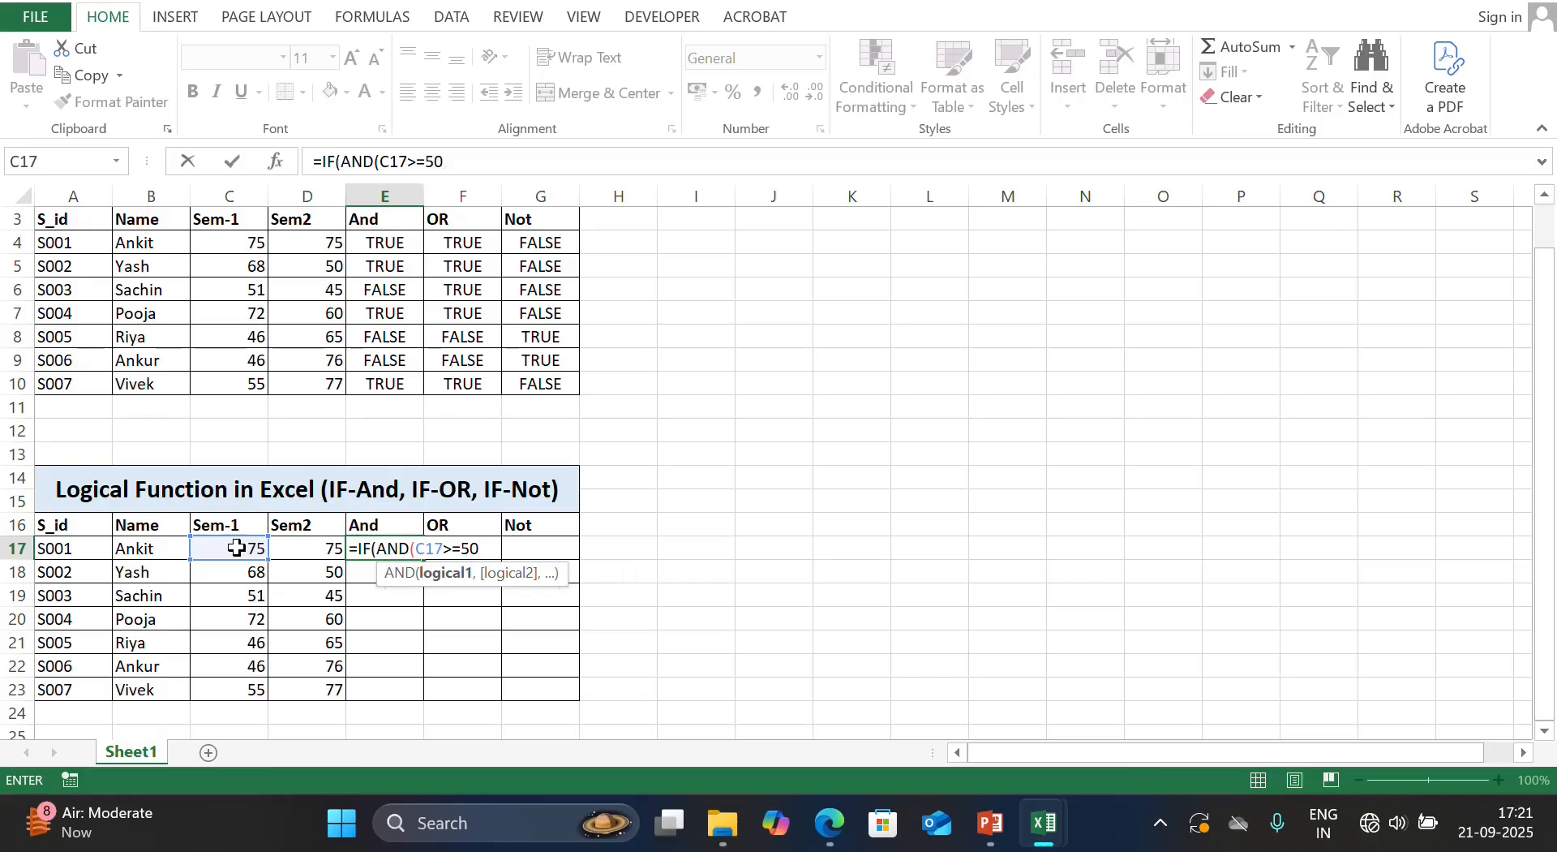
text(,)
click(321, 547)
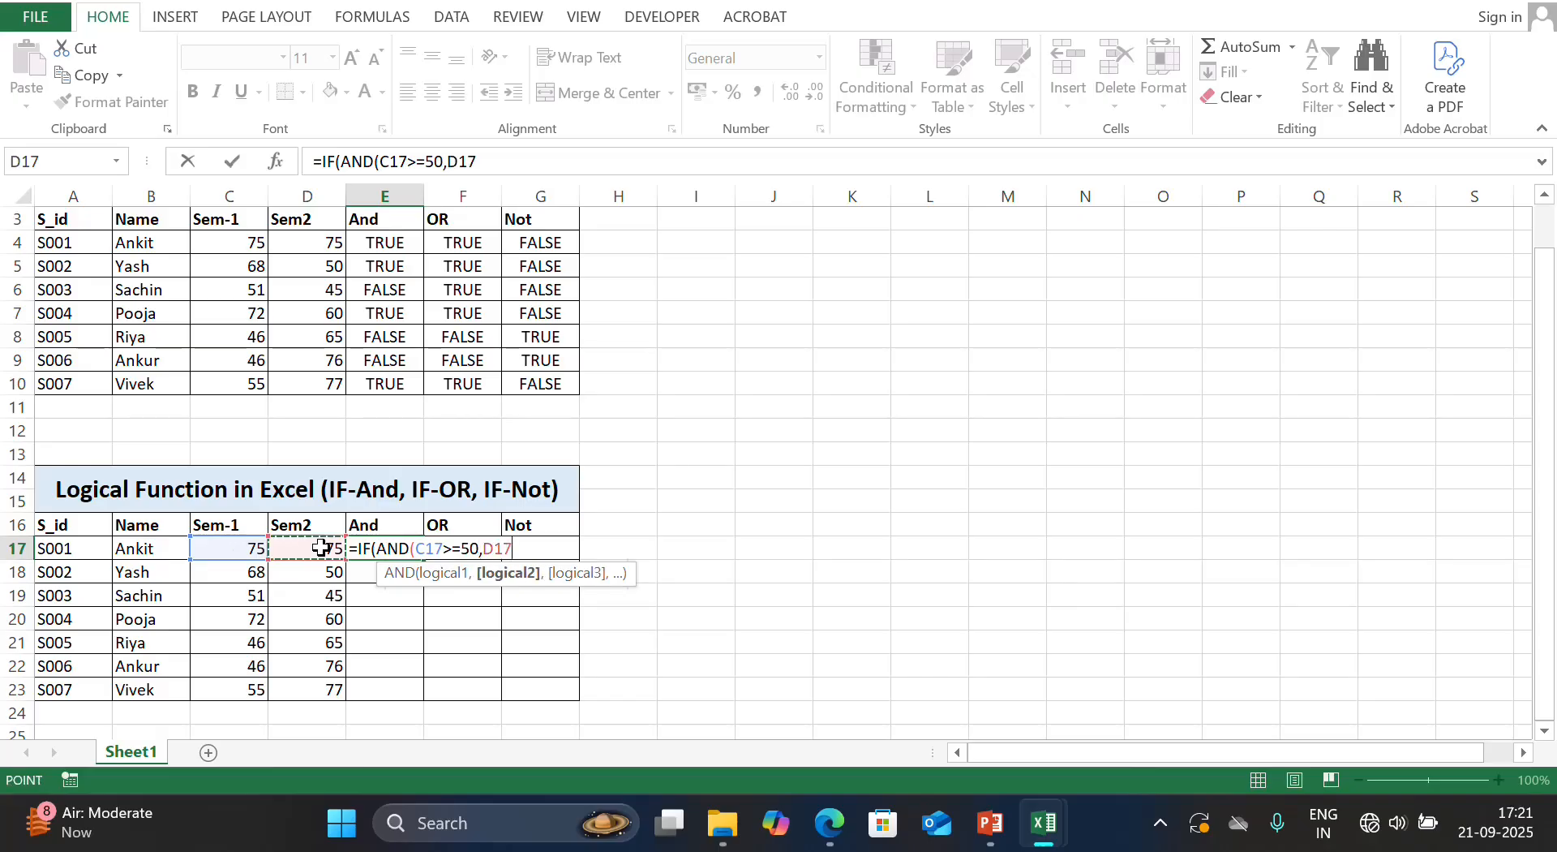
text(<=50),)
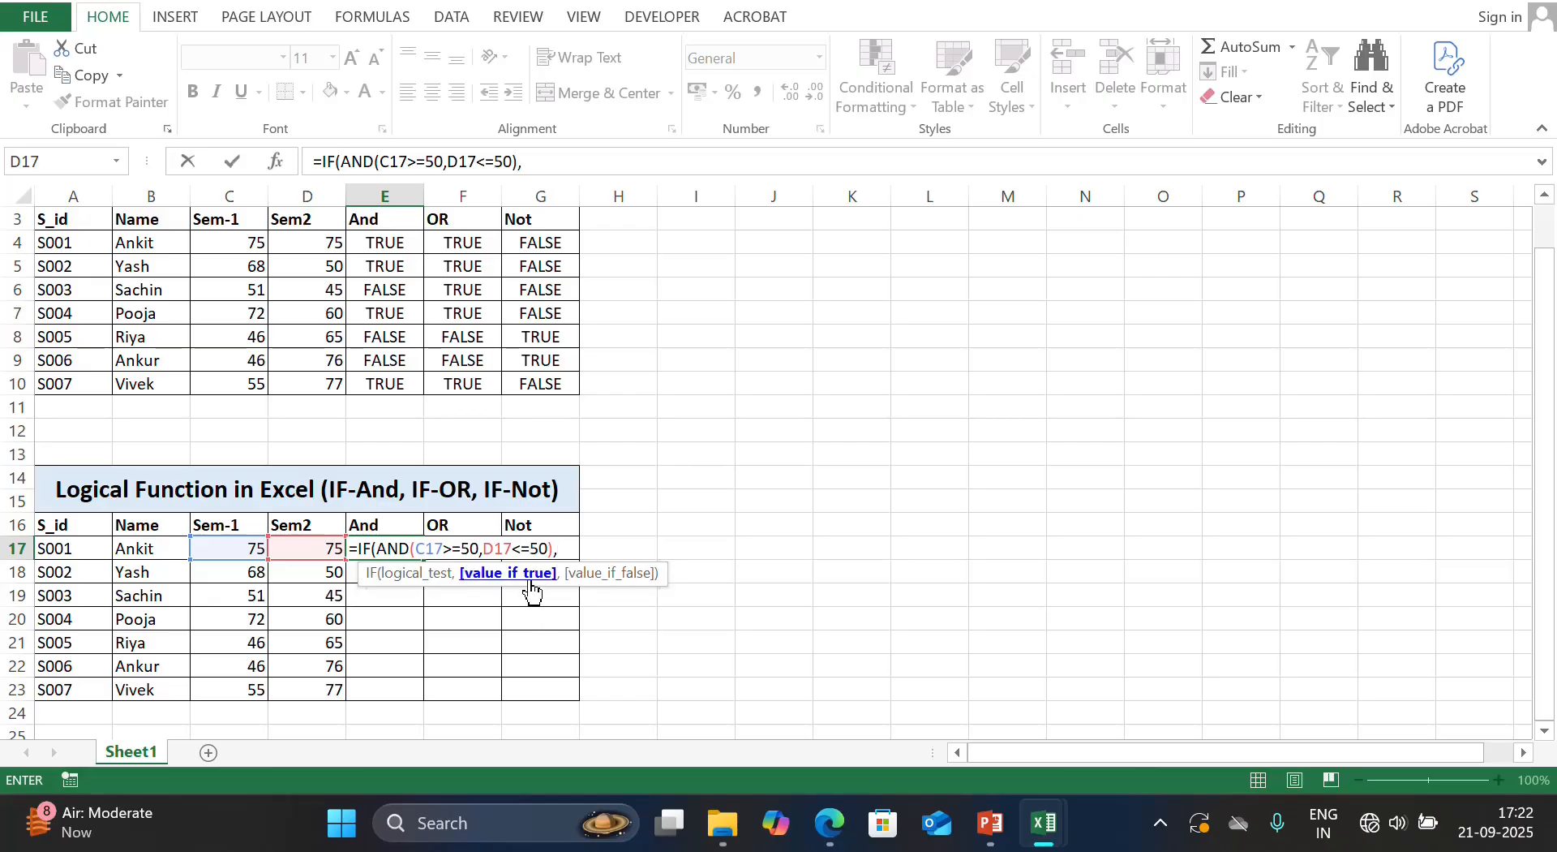
text("Pass)
text(, ")
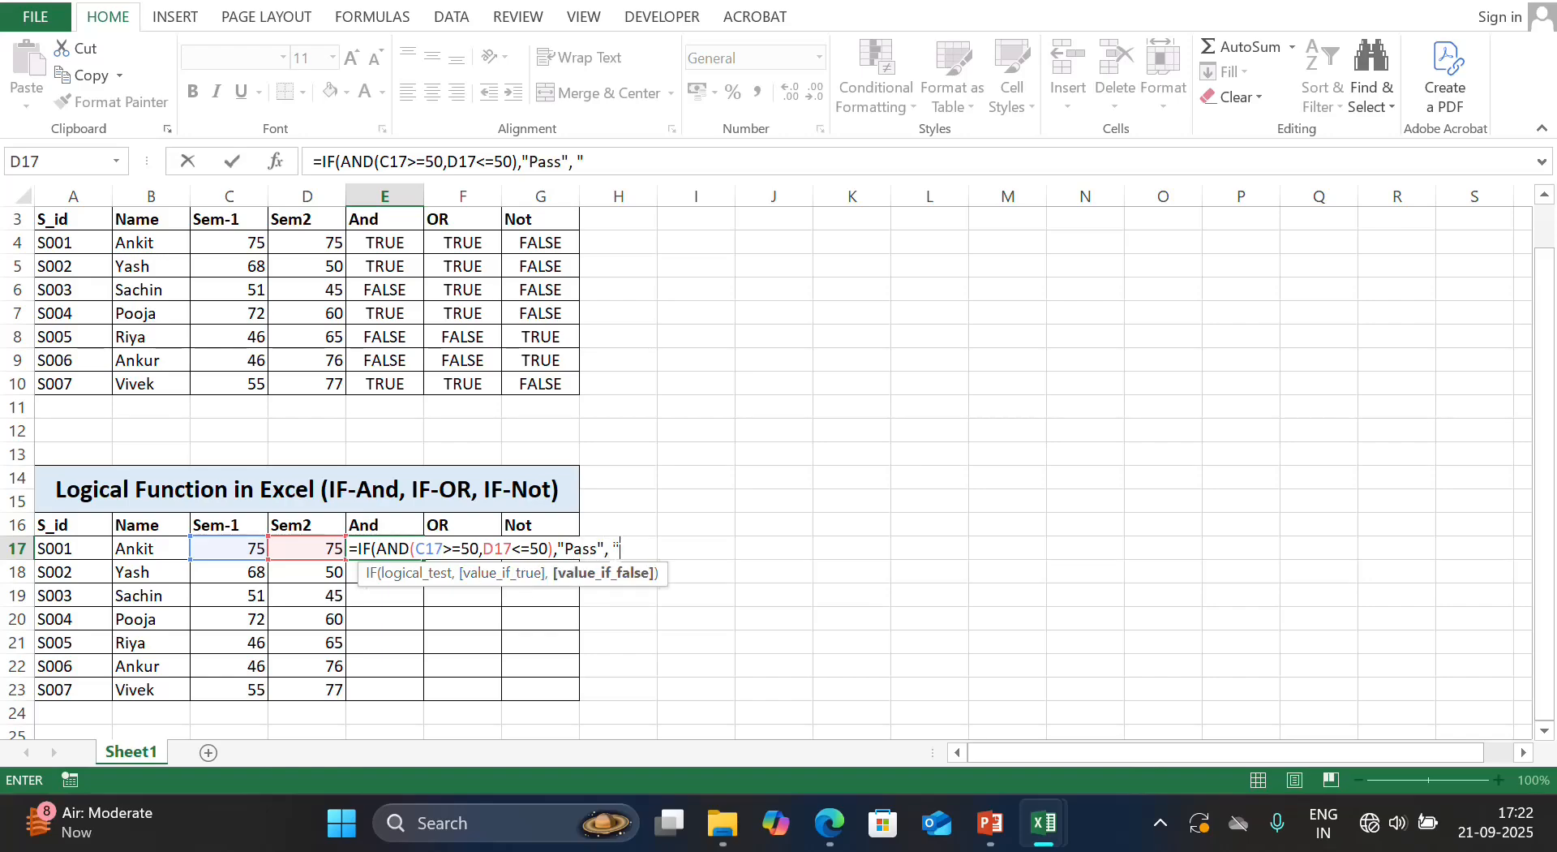
text(Fail"))
key(Return)
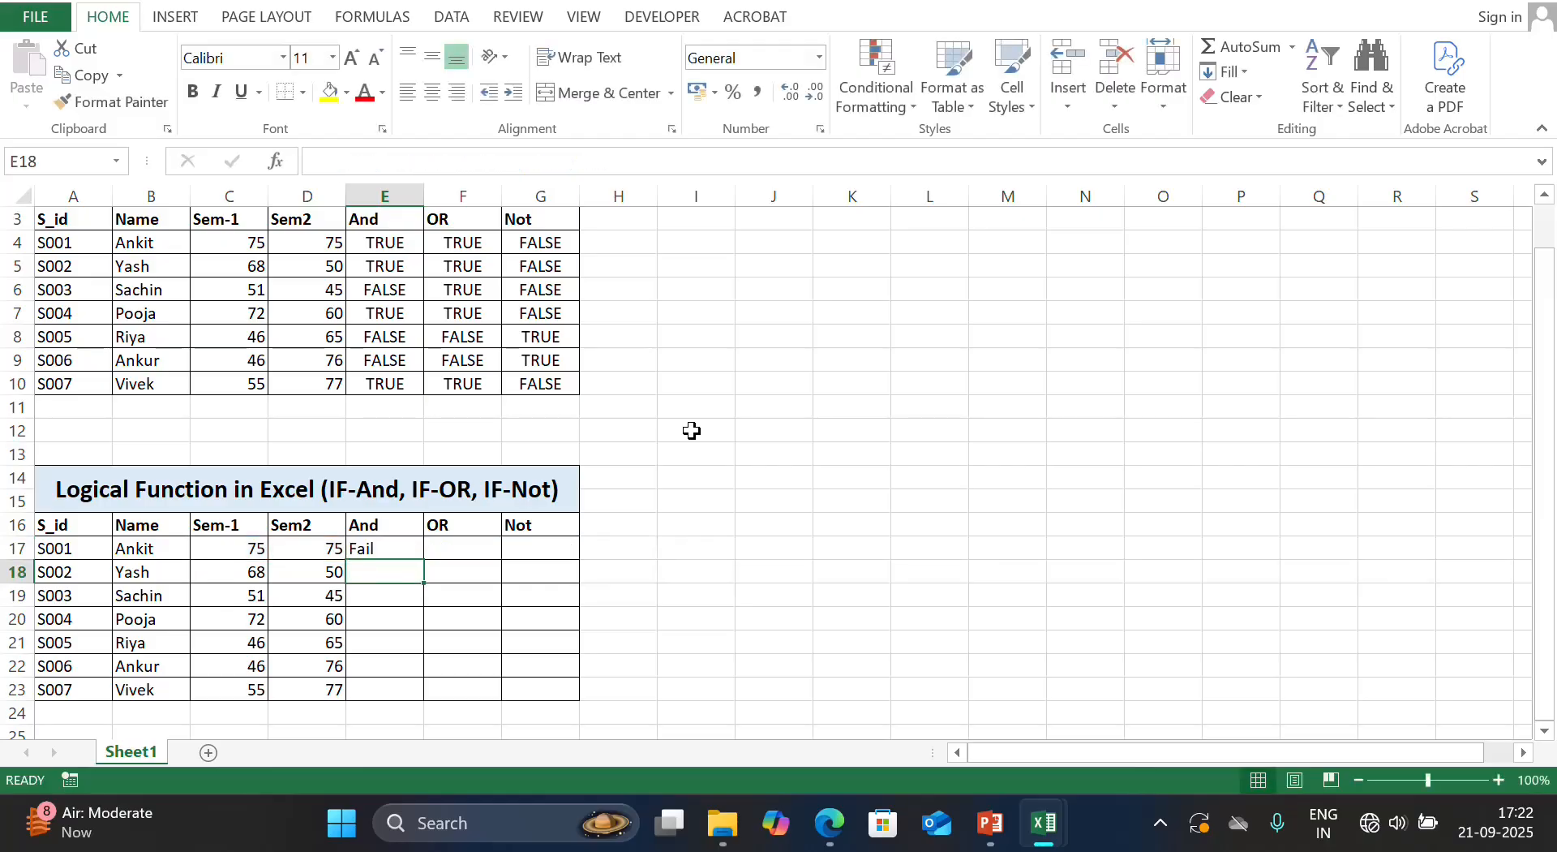
- Fill the IF-AND formula from E17 down the And column to E23
click(404, 548)
drag(417, 557, 419, 703)
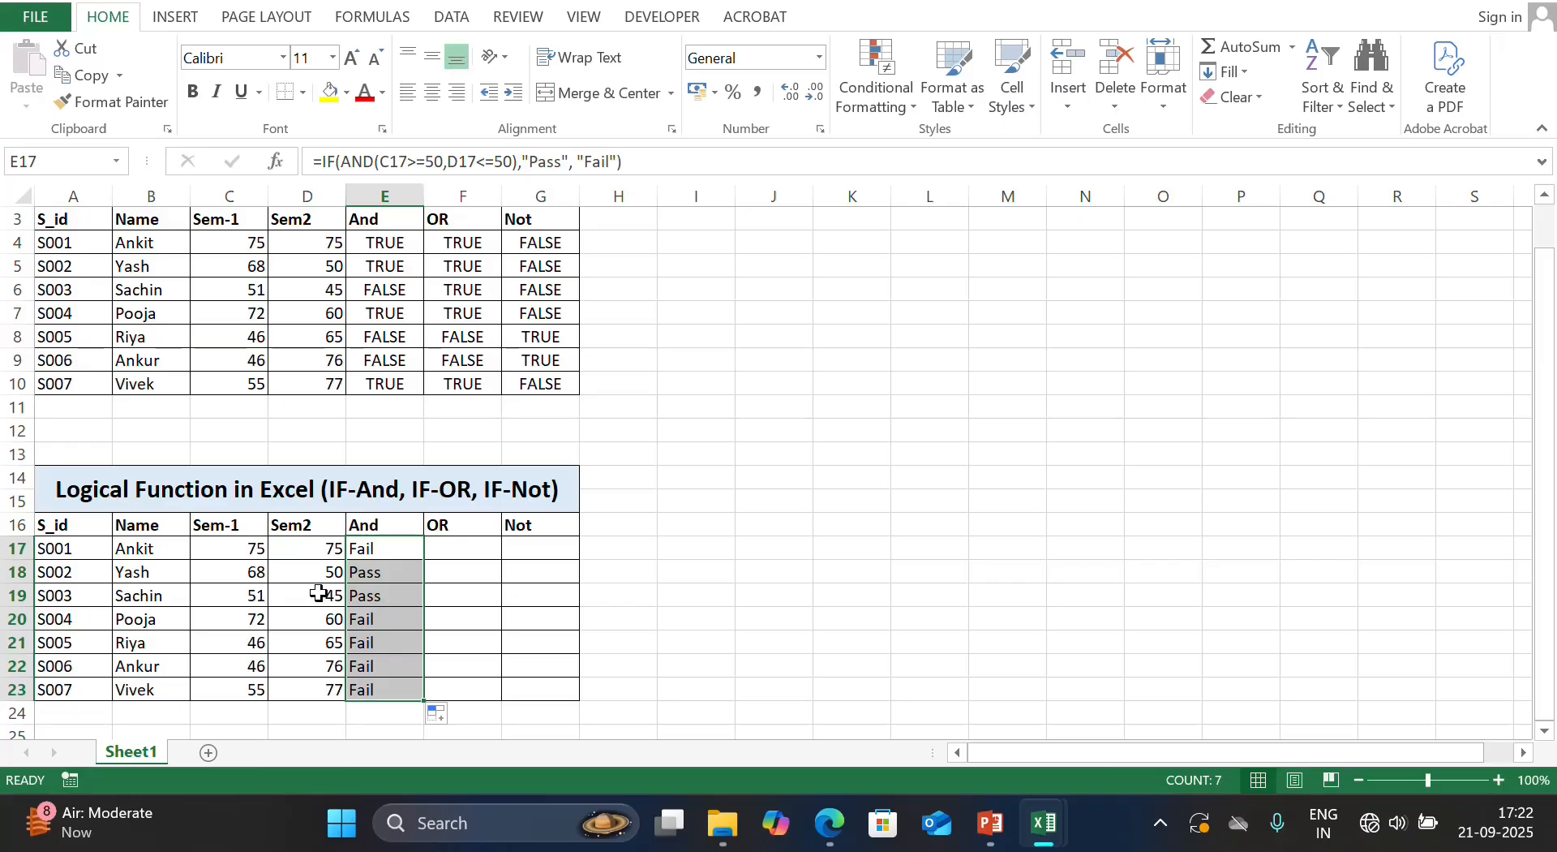
click(407, 651)
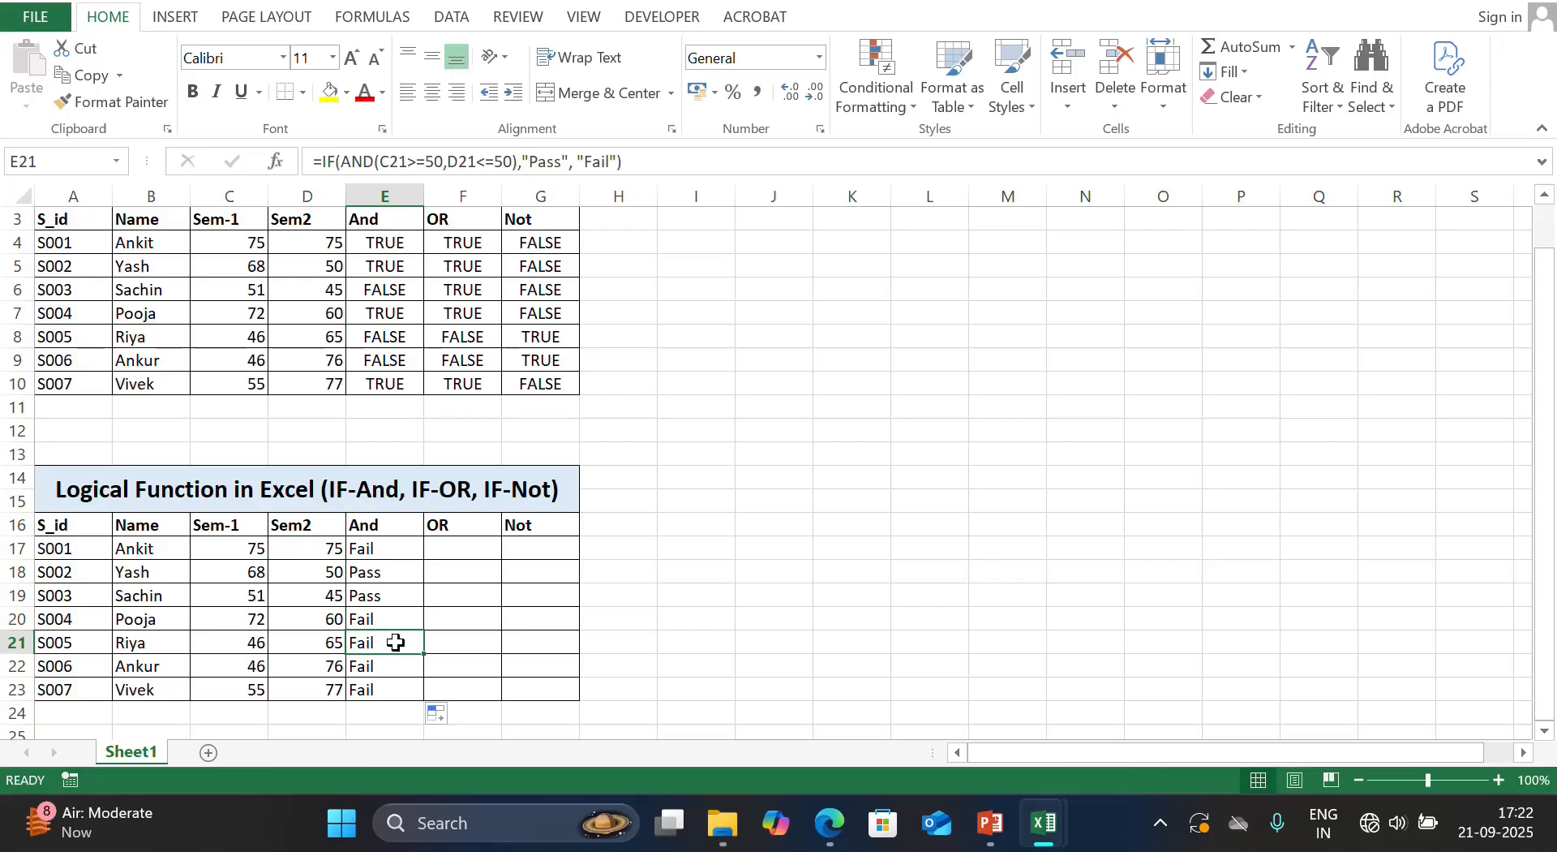
- Enter =IF(OR(C17>=50,D17<=50), "Pass", "Fail") in cell F17 under the OR heading
click(463, 550)
text(=if)
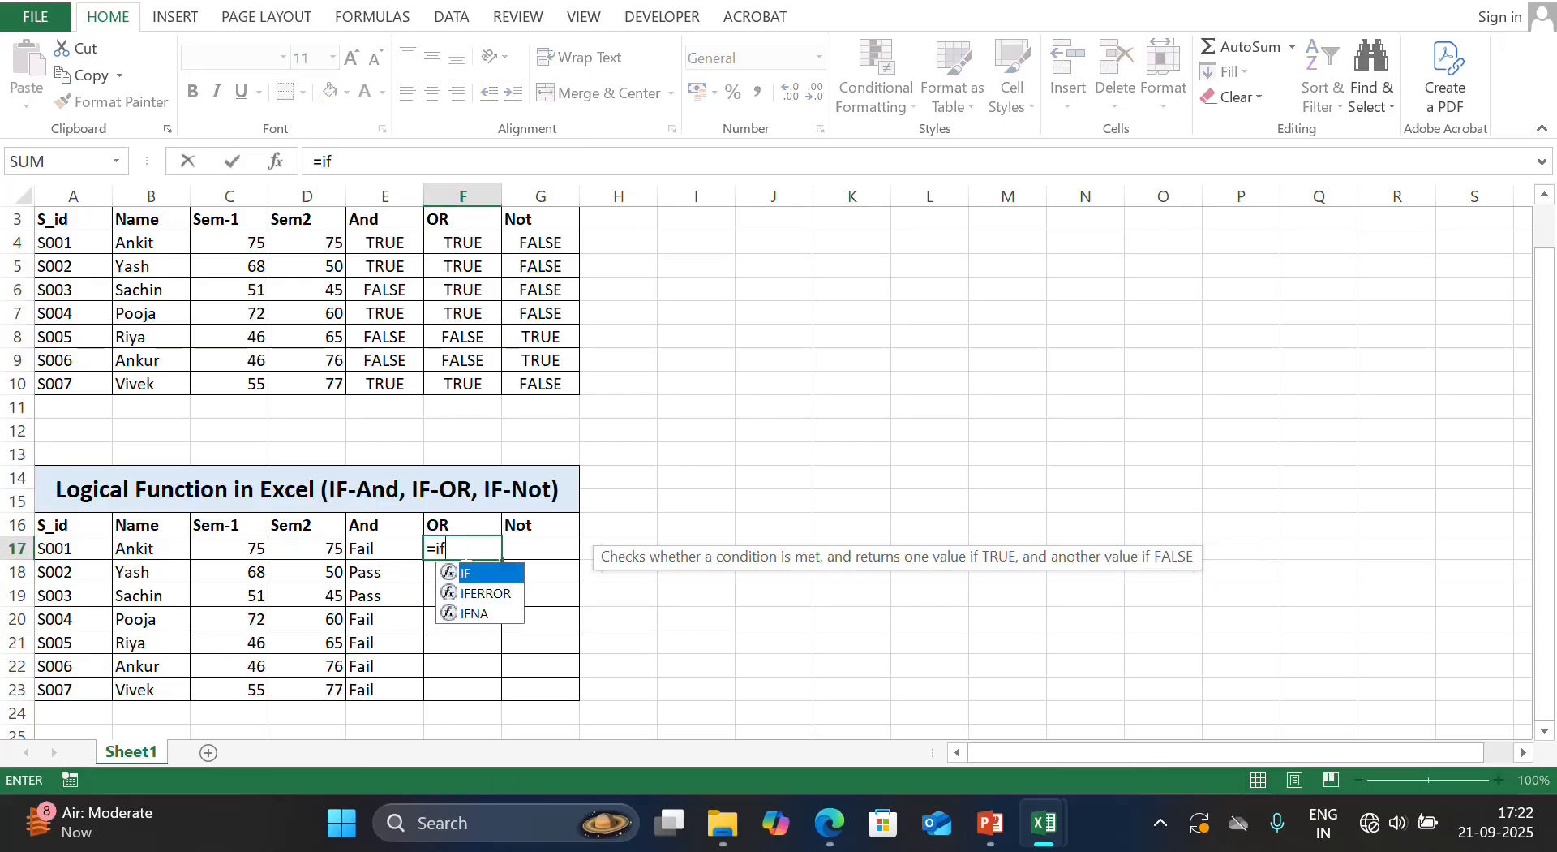
key(Tab)
text(o)
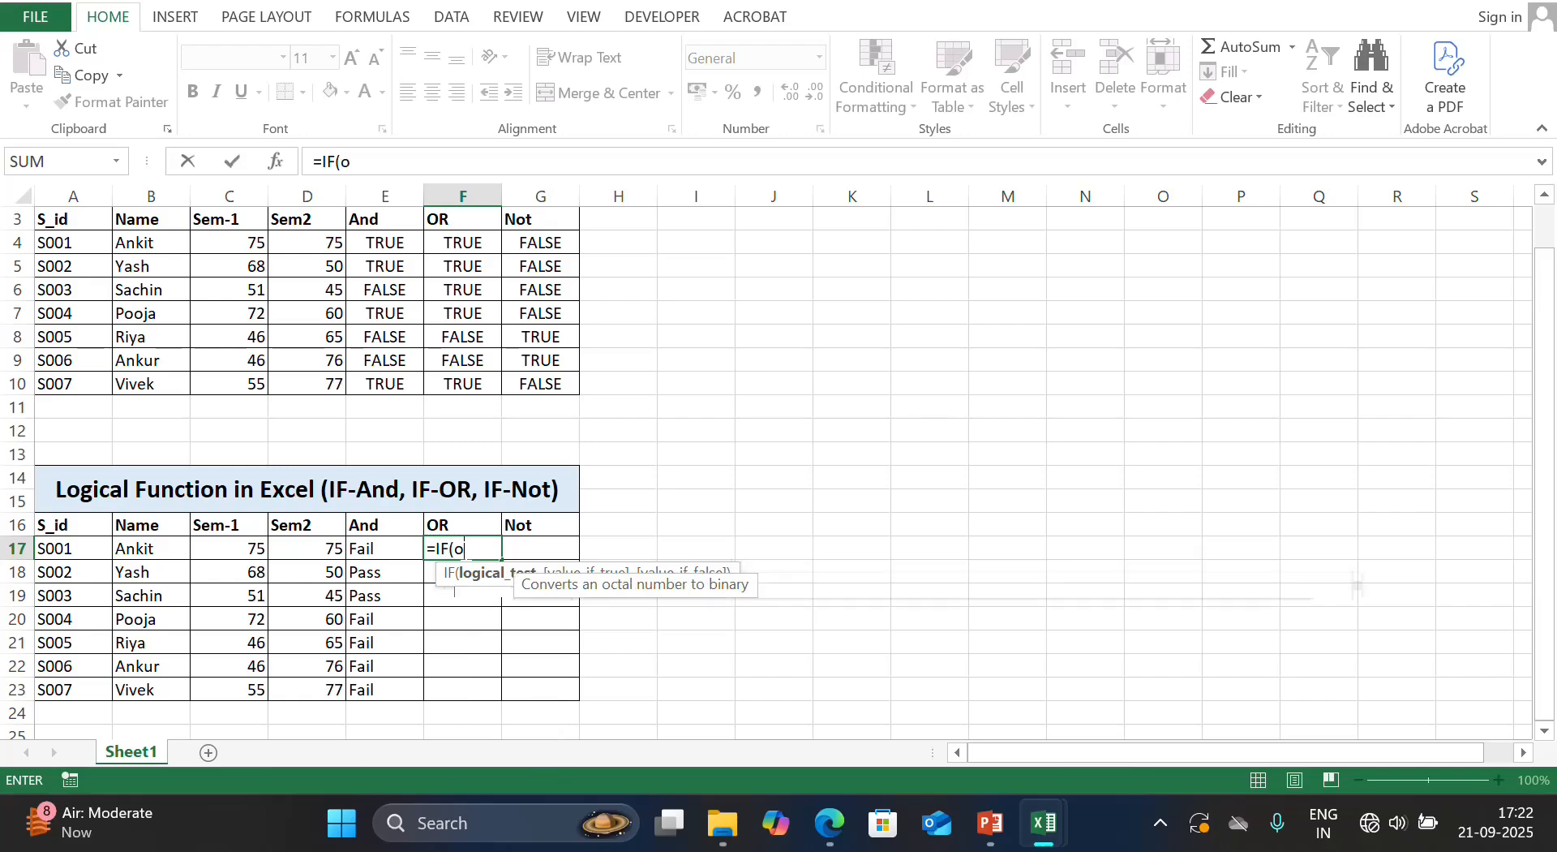
text(r)
key(Tab)
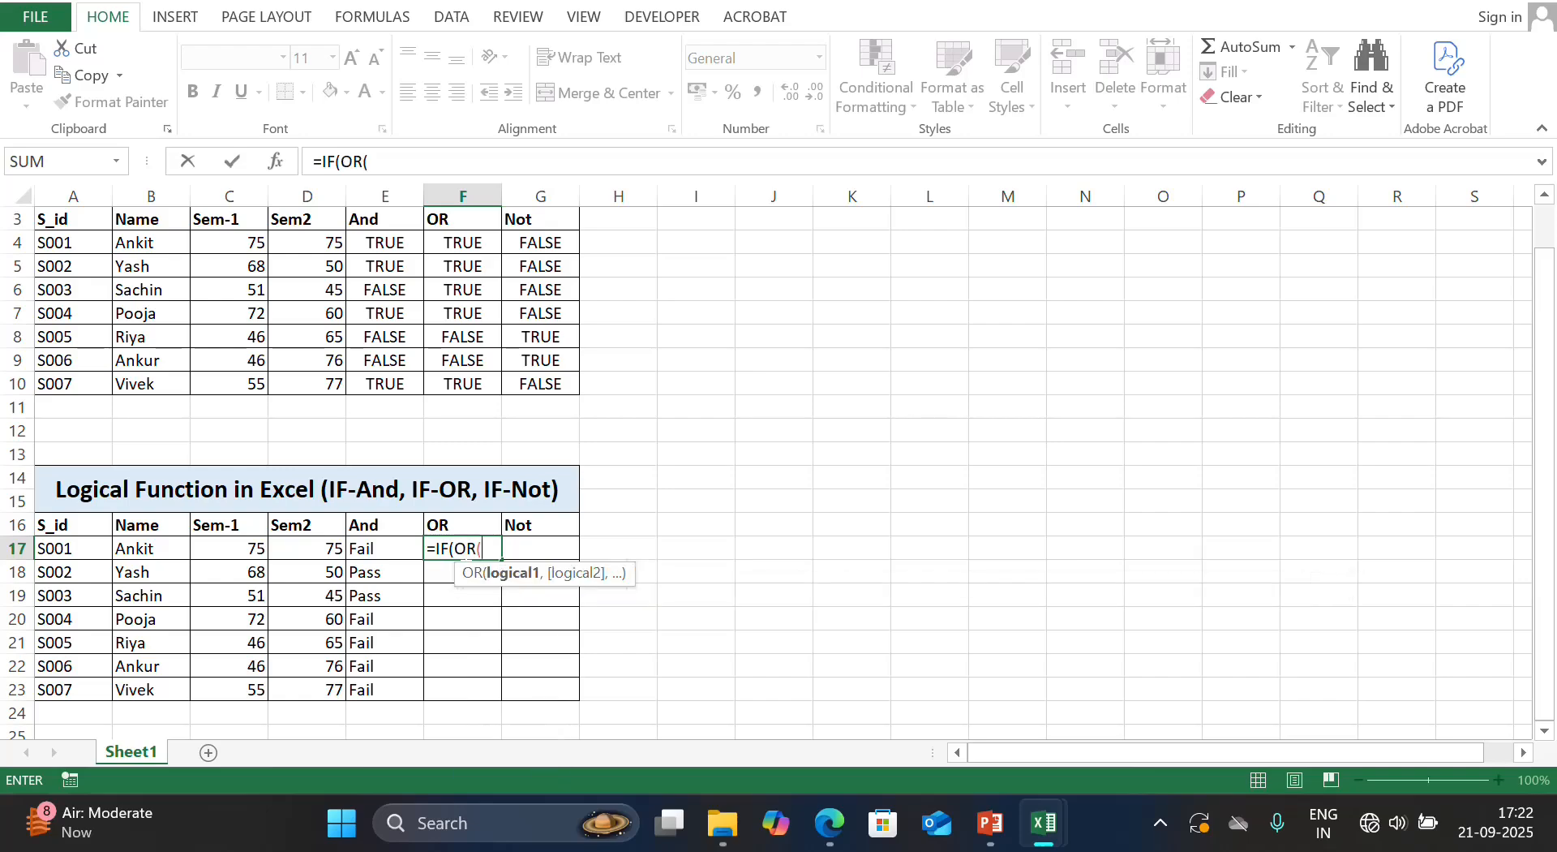
click(228, 549)
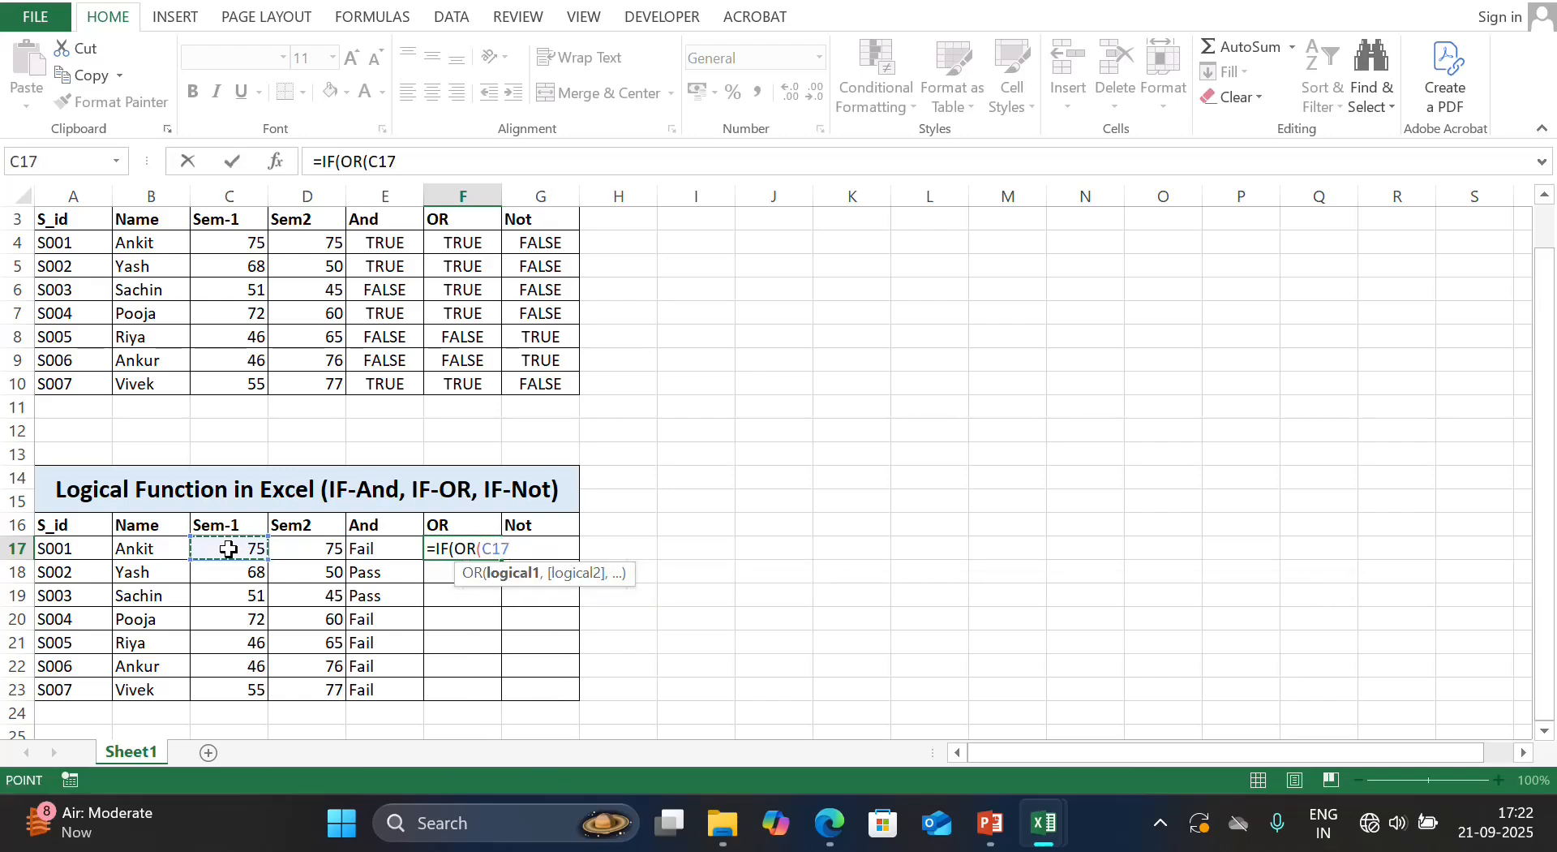
text(>=50,)
click(310, 549)
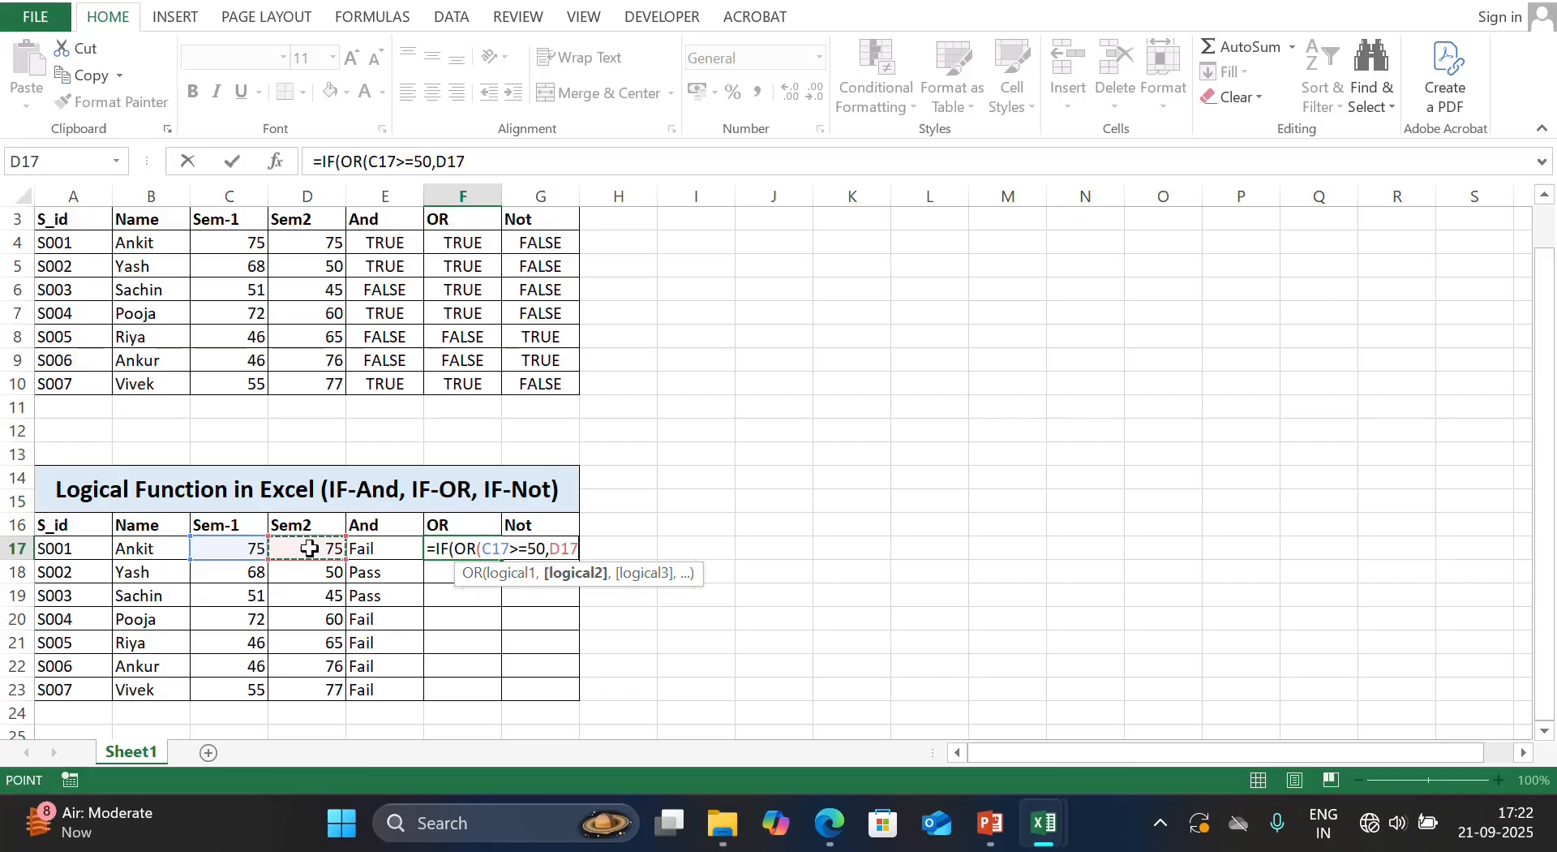
text(<=50), ")
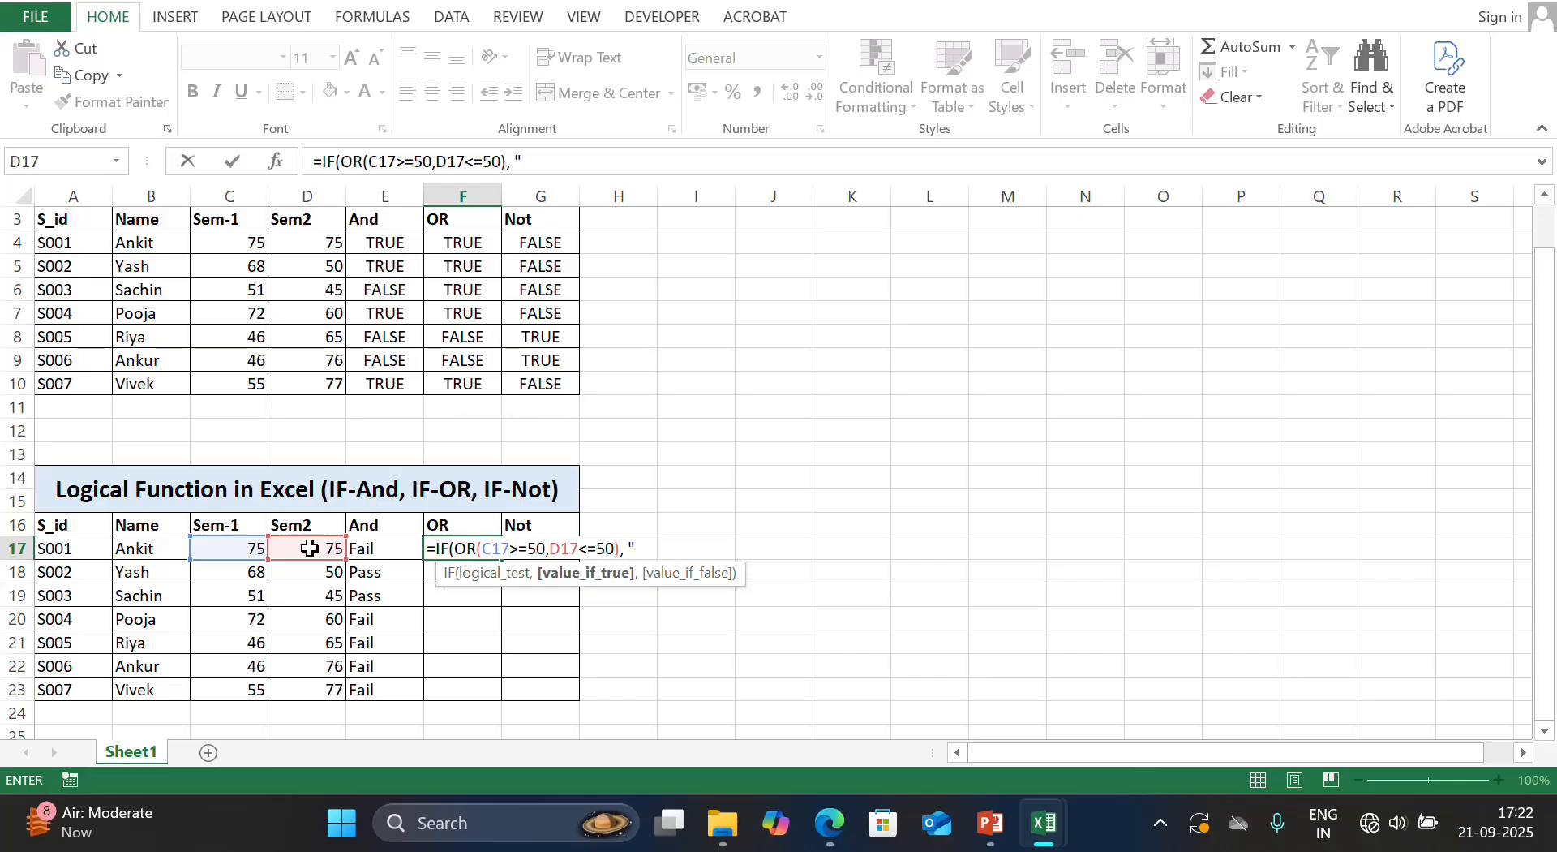
text(Pass", )
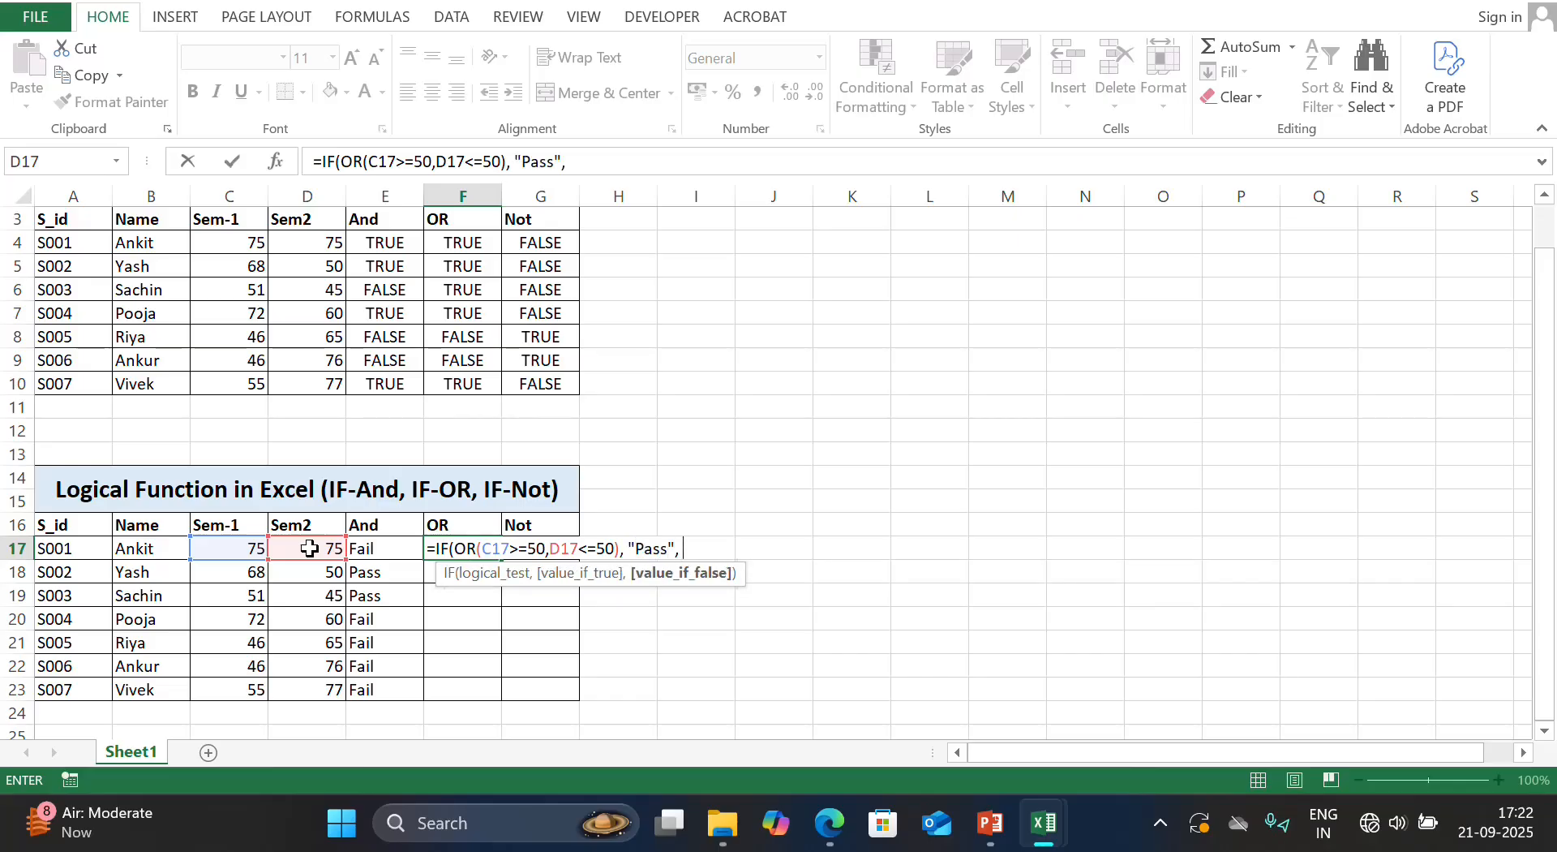
text("Fail"))
key(Return)
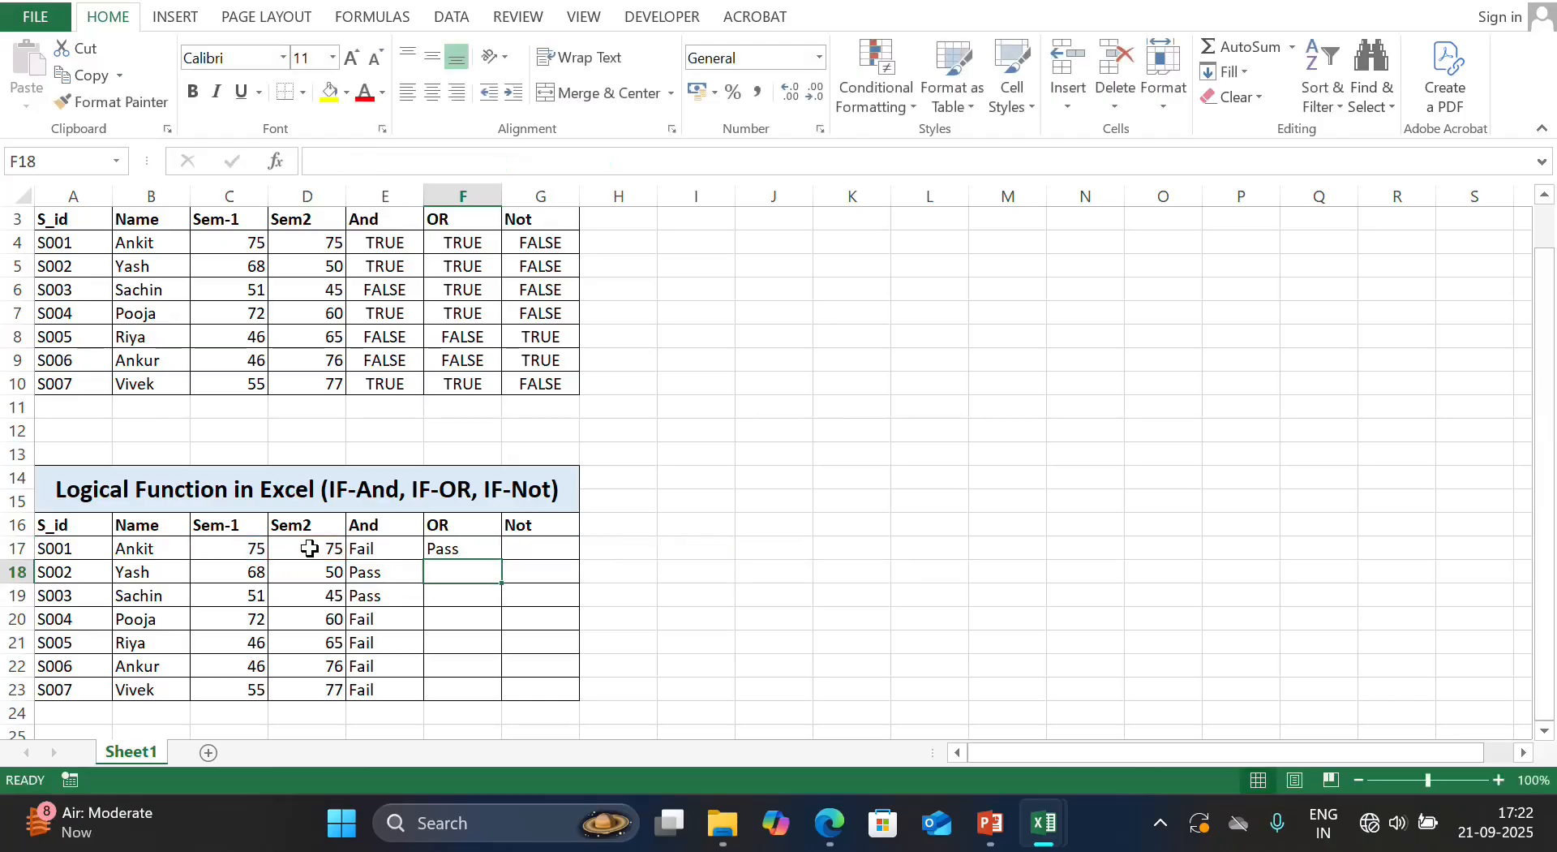
- Fill the IF-OR formula from F17 down the OR column to F23
click(475, 536)
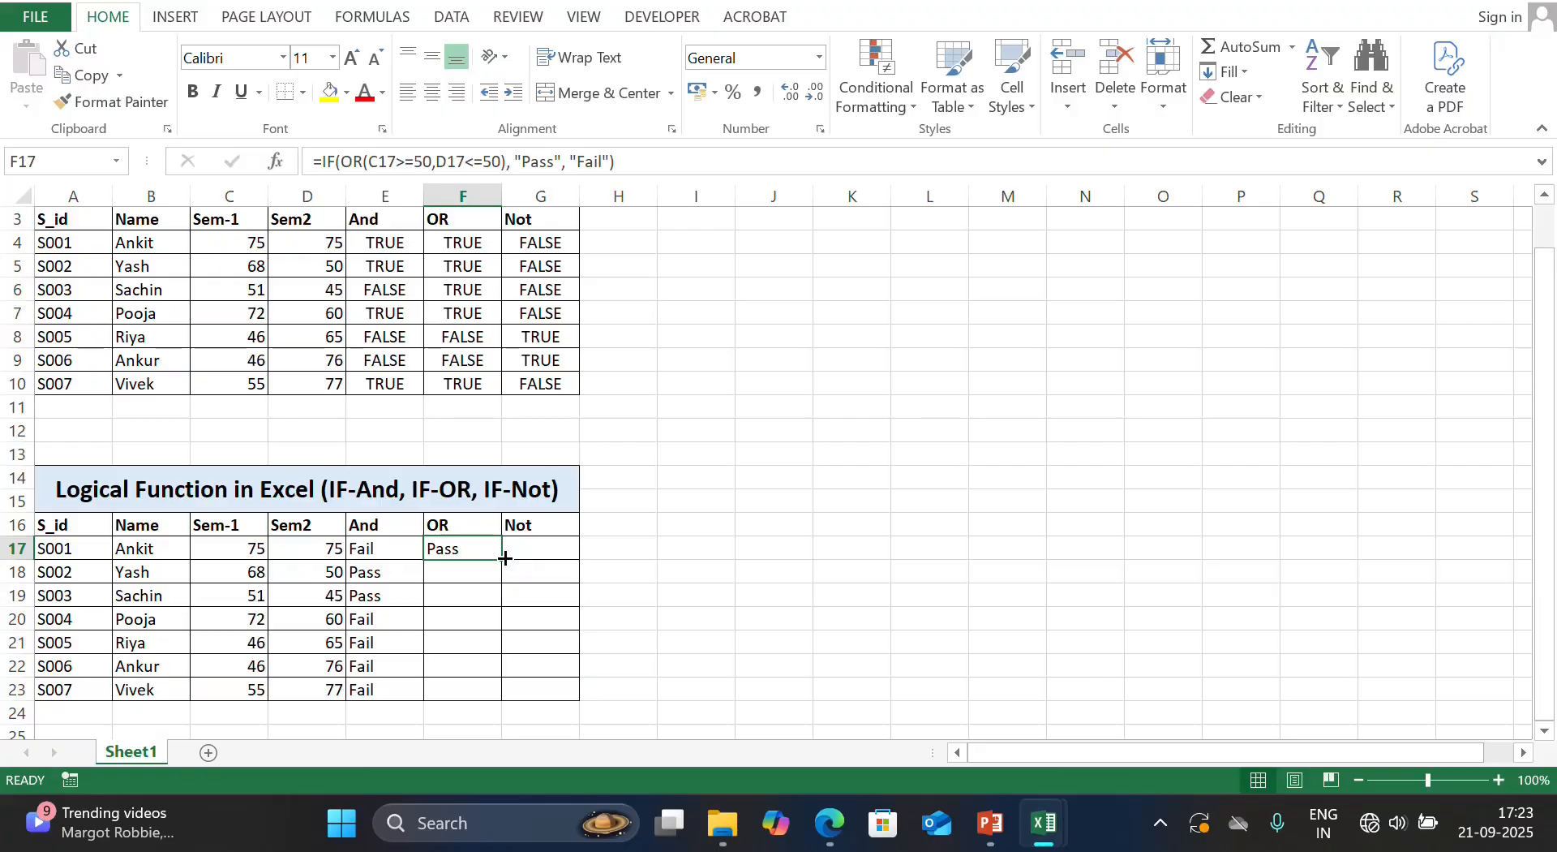
drag(502, 559, 485, 700)
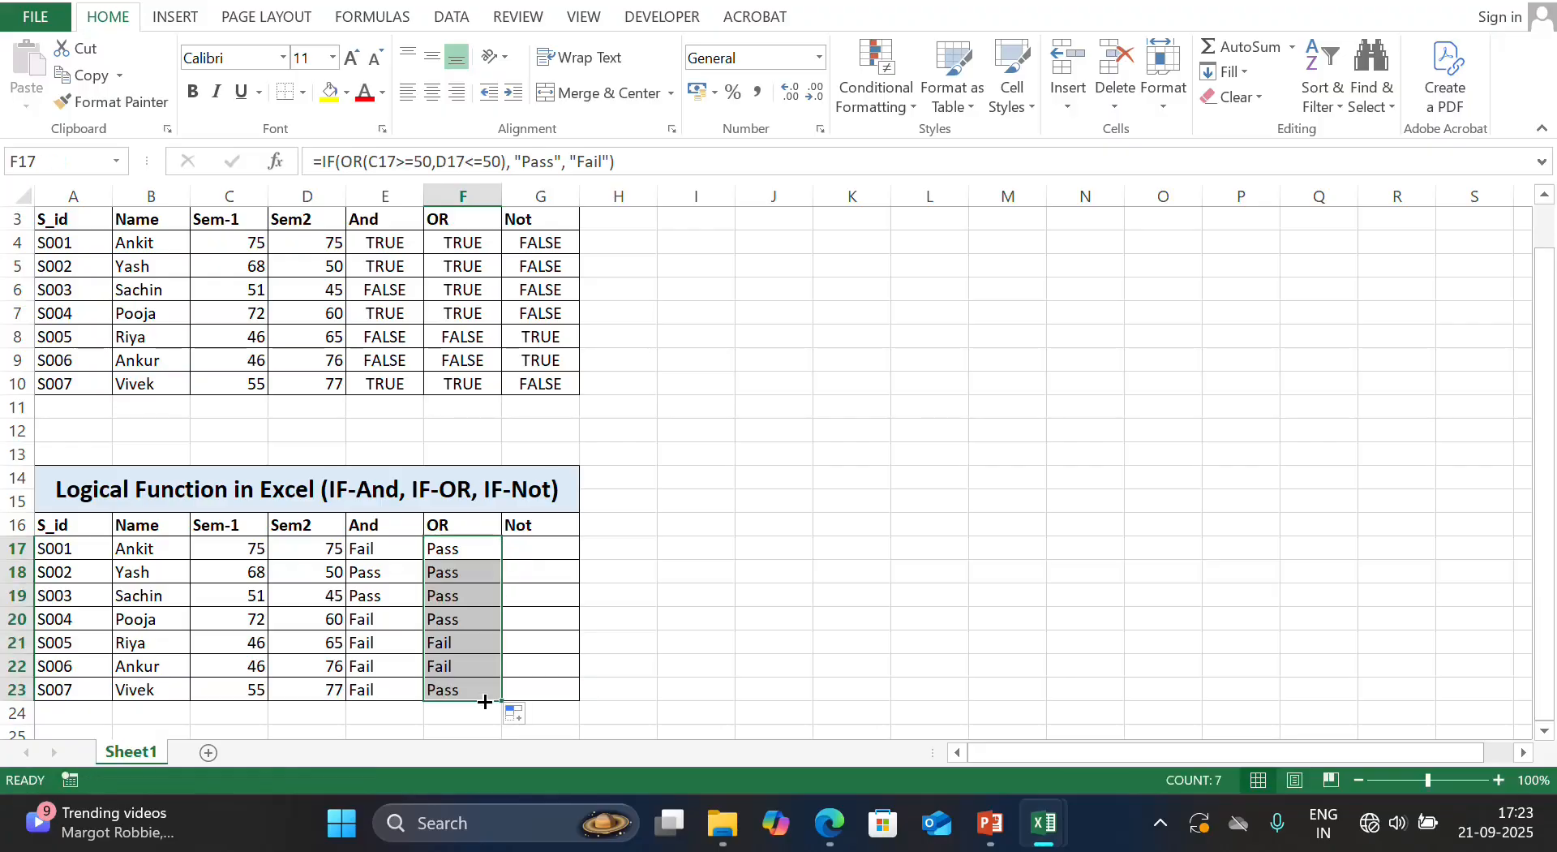
click(542, 526)
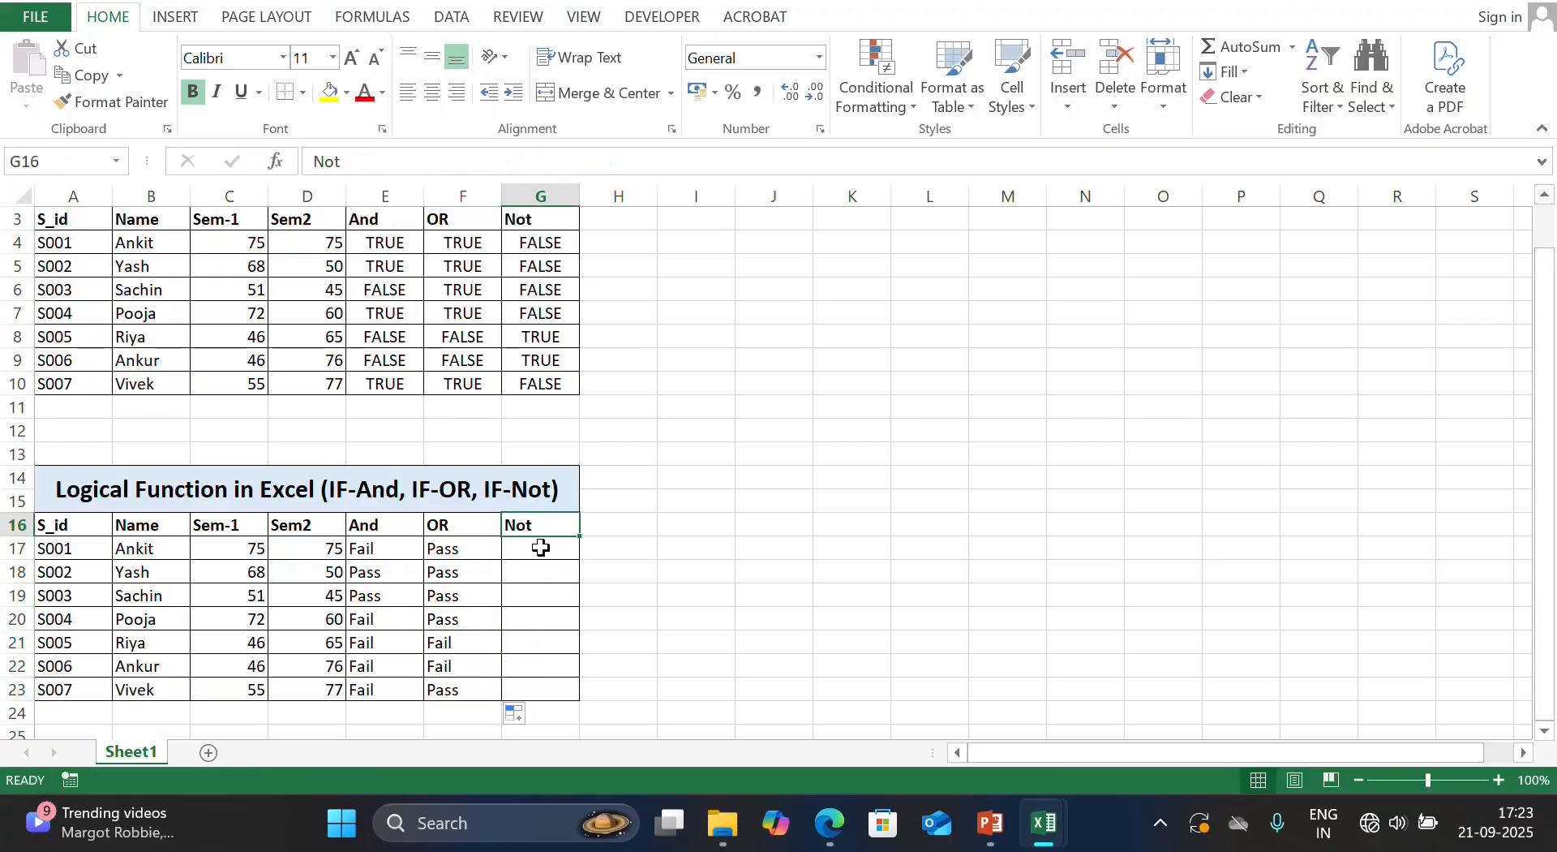
- Enter =IF(NOT(C17>=50),"Pass", "Fail") in cell G17 under the Not heading of the second table
click(541, 548)
text(=if)
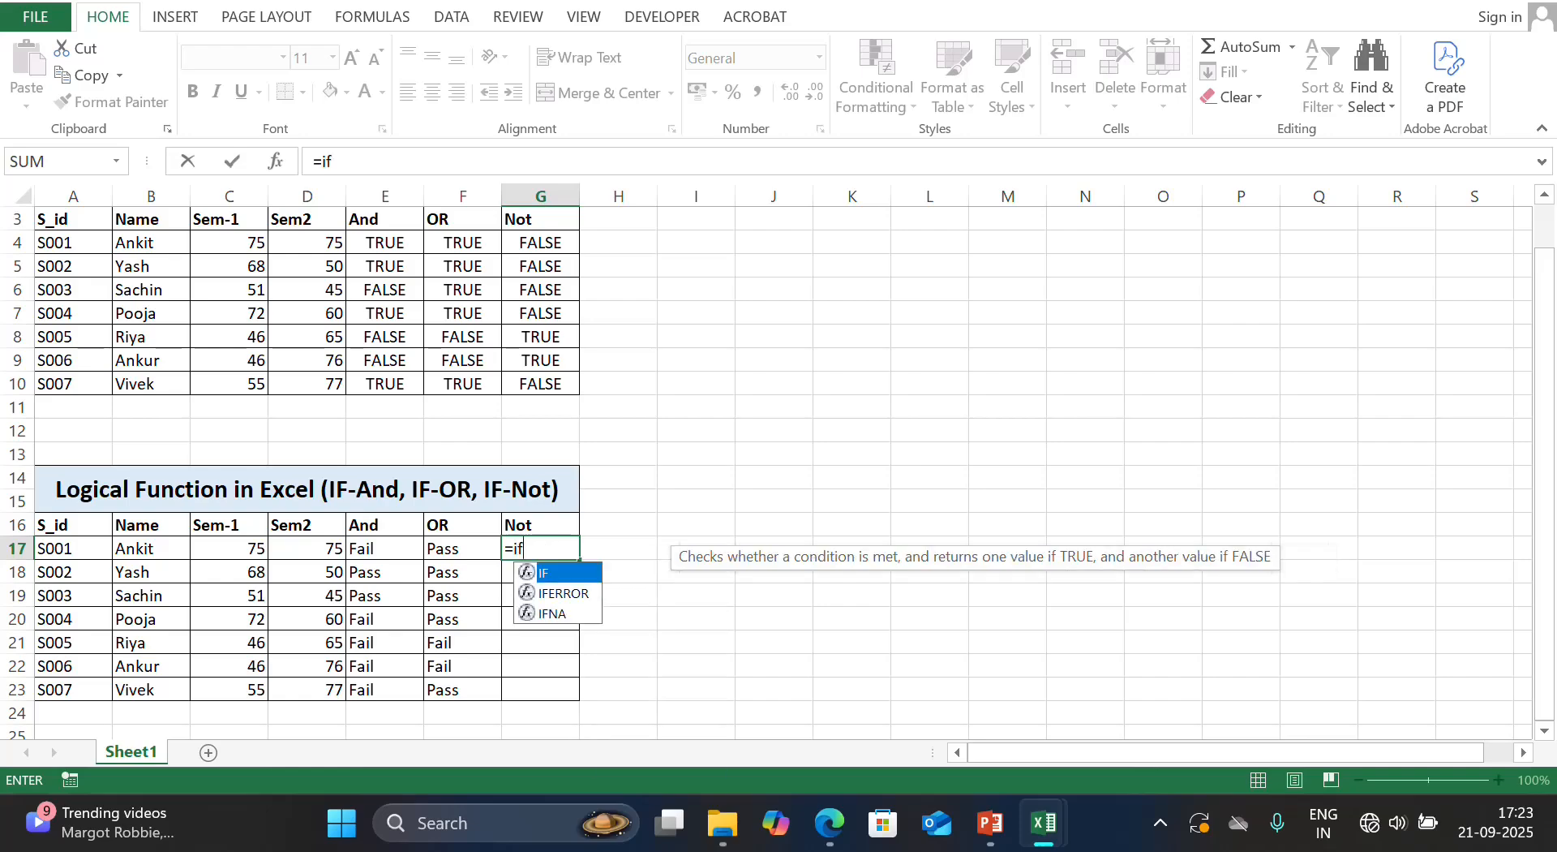
key(Tab)
text(not)
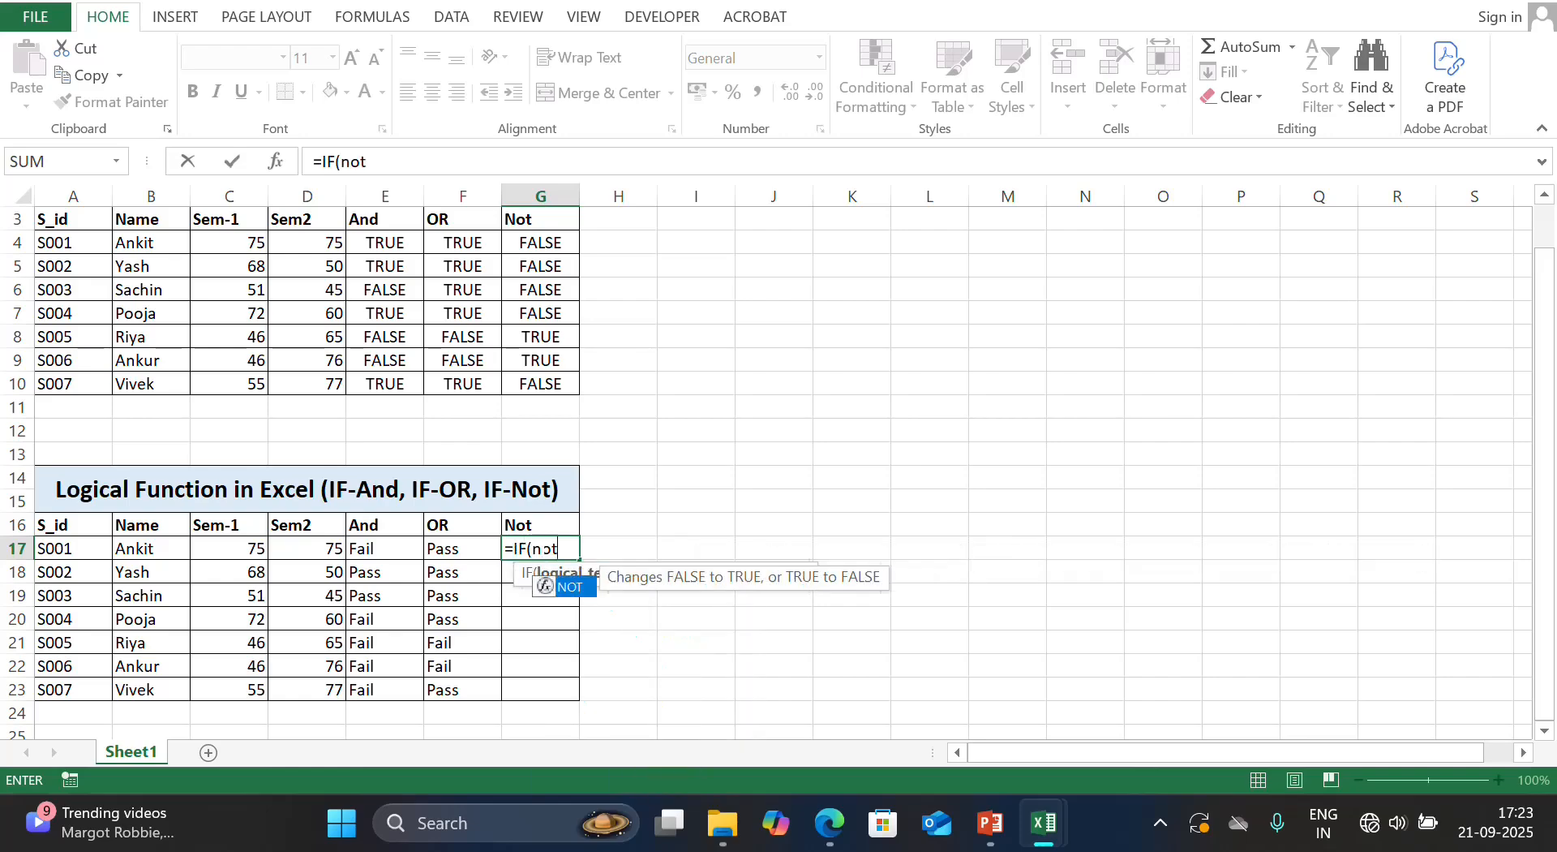
key(Tab)
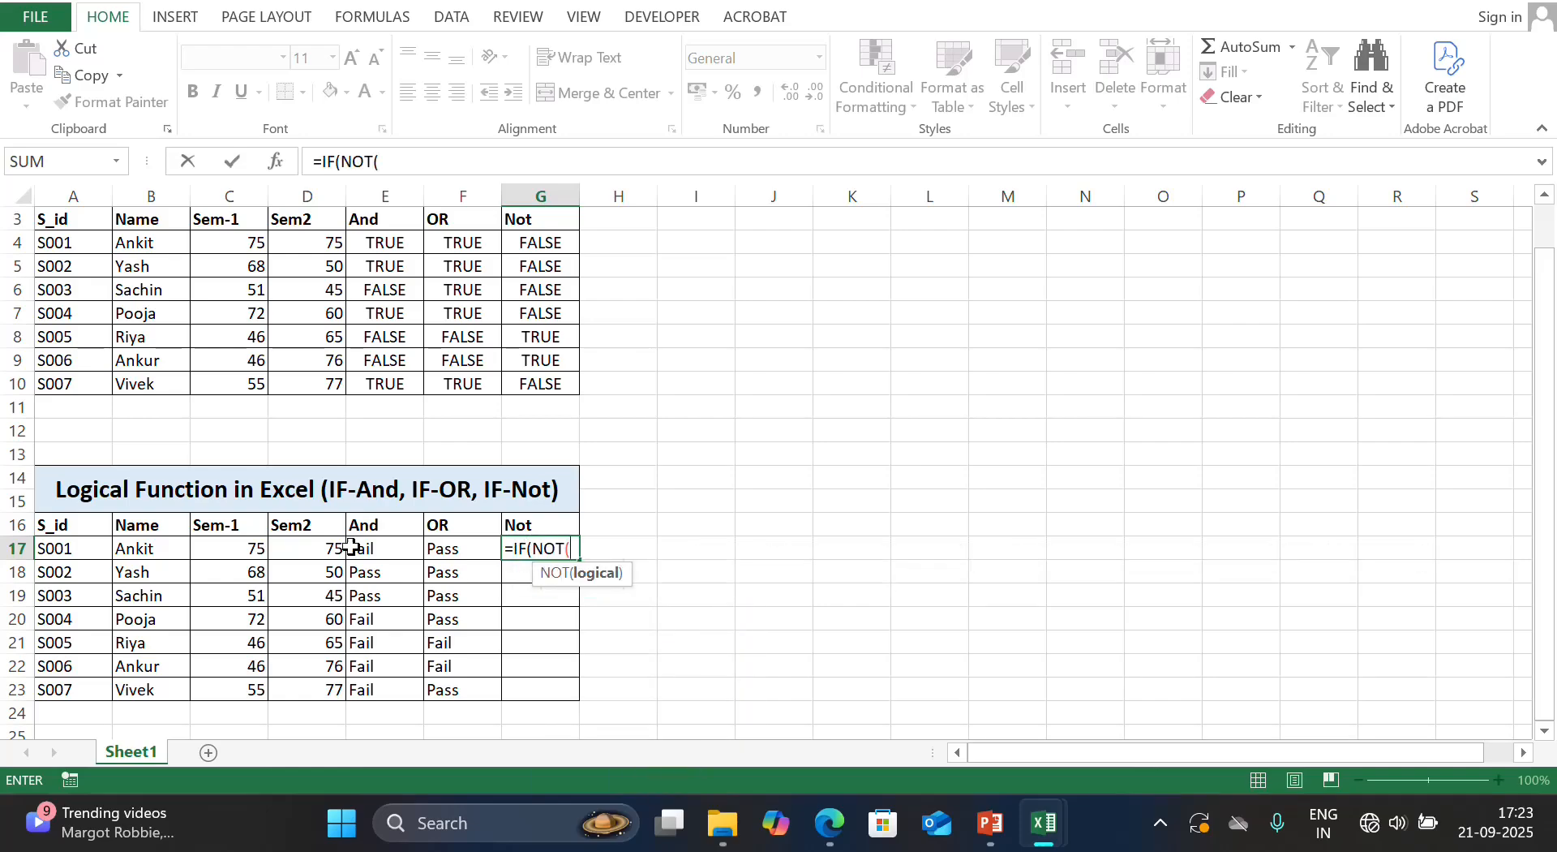
click(232, 542)
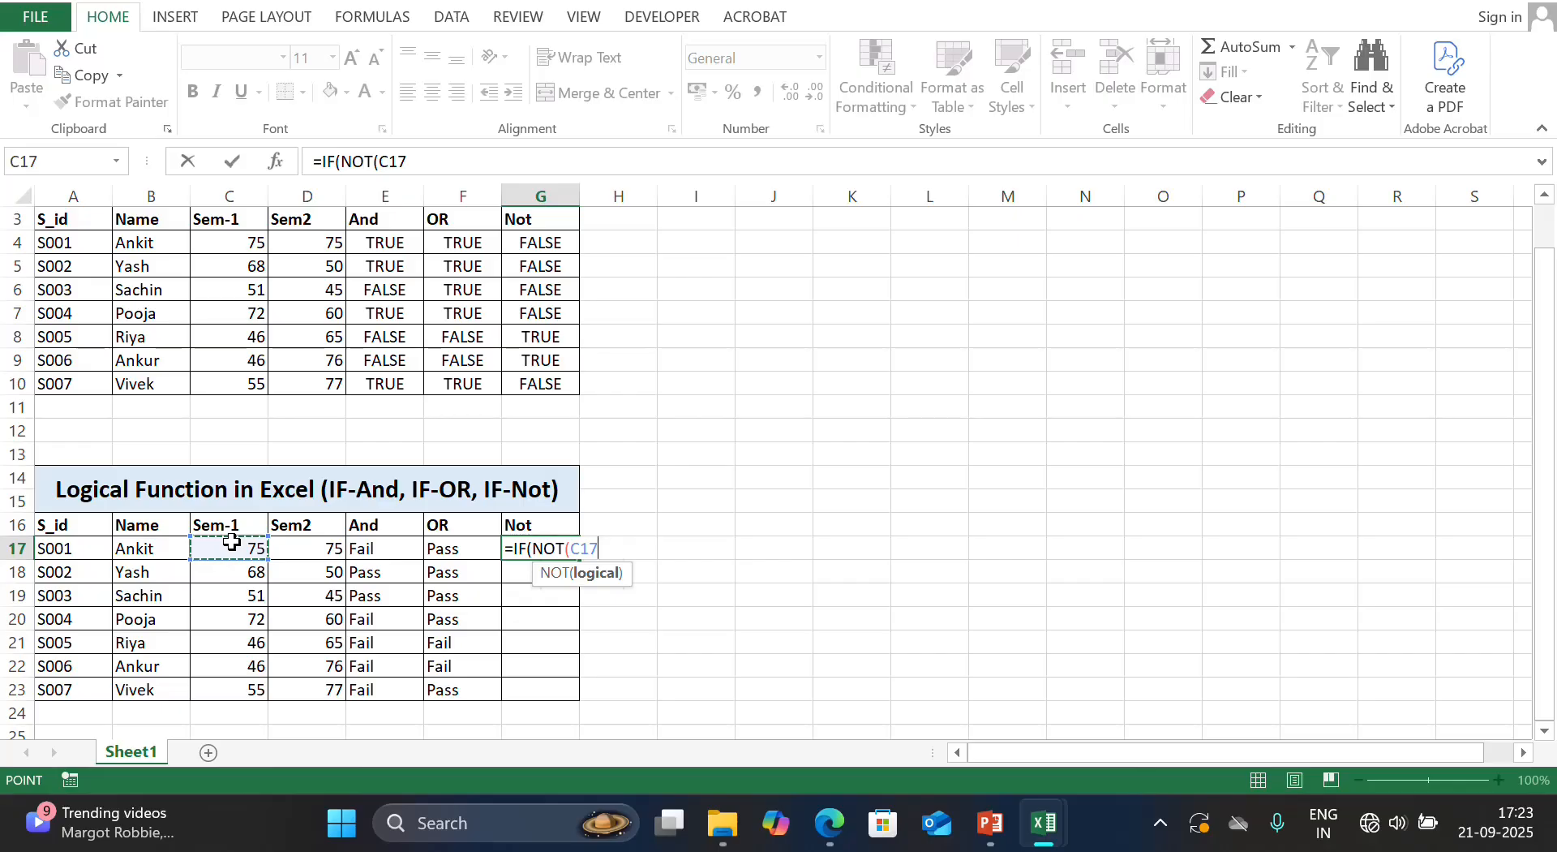
text(>=50),)
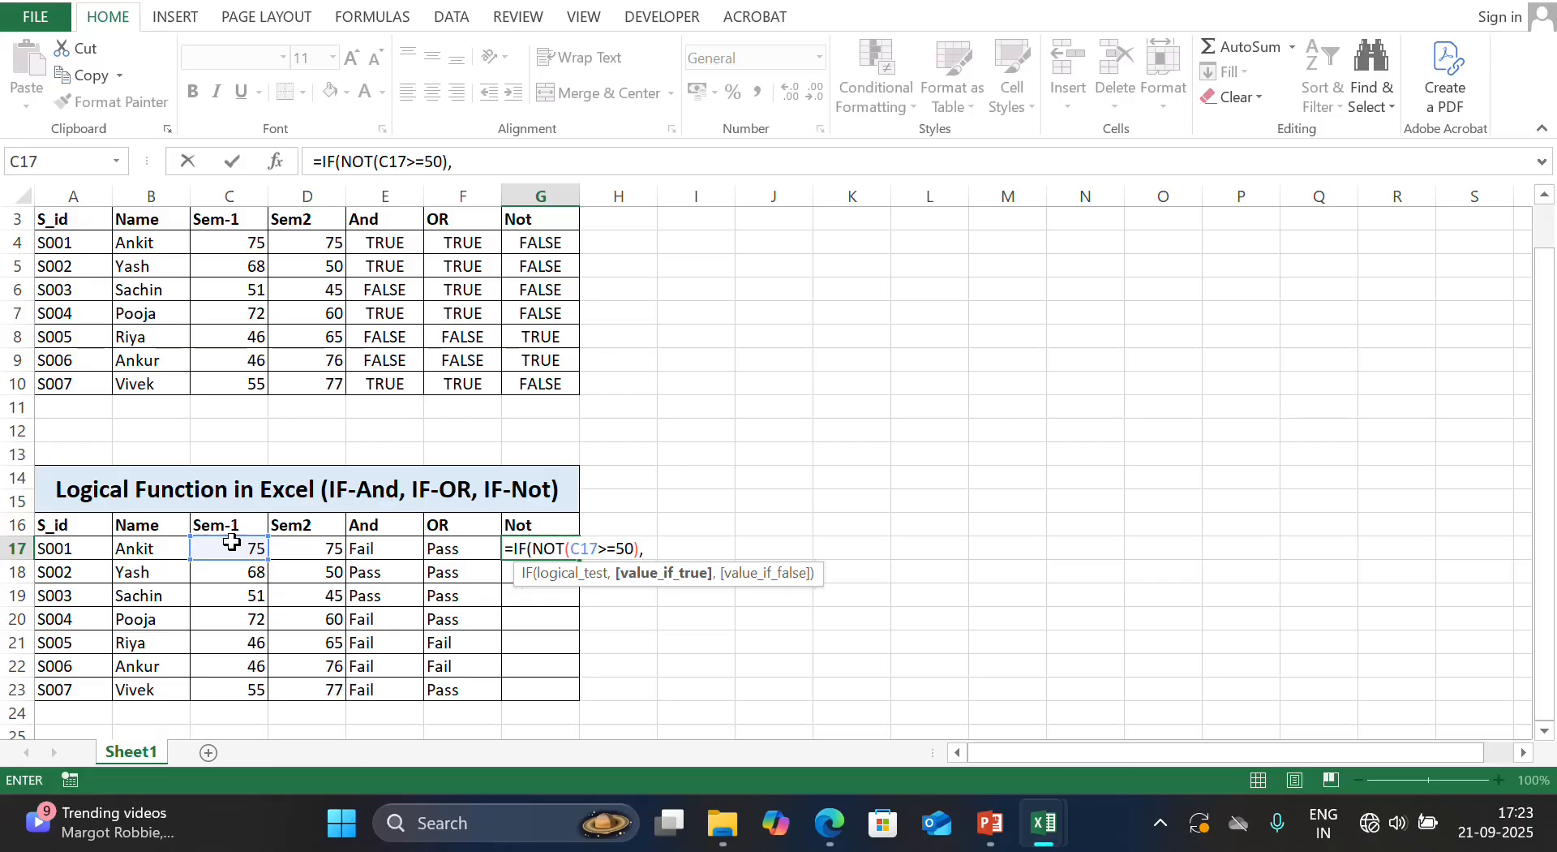
text("Pass",)
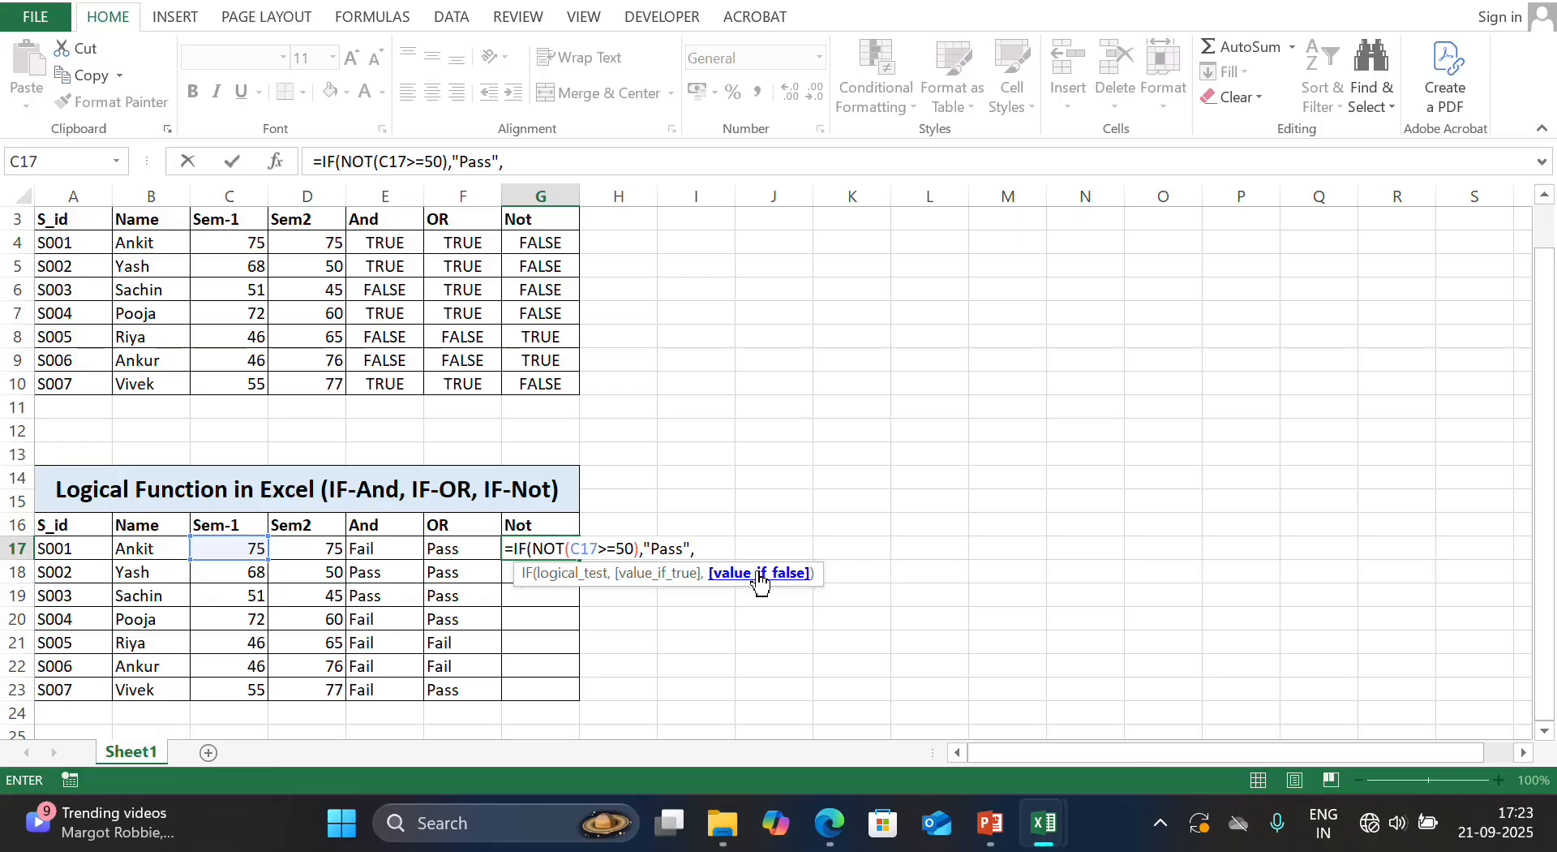
text("Fail"))
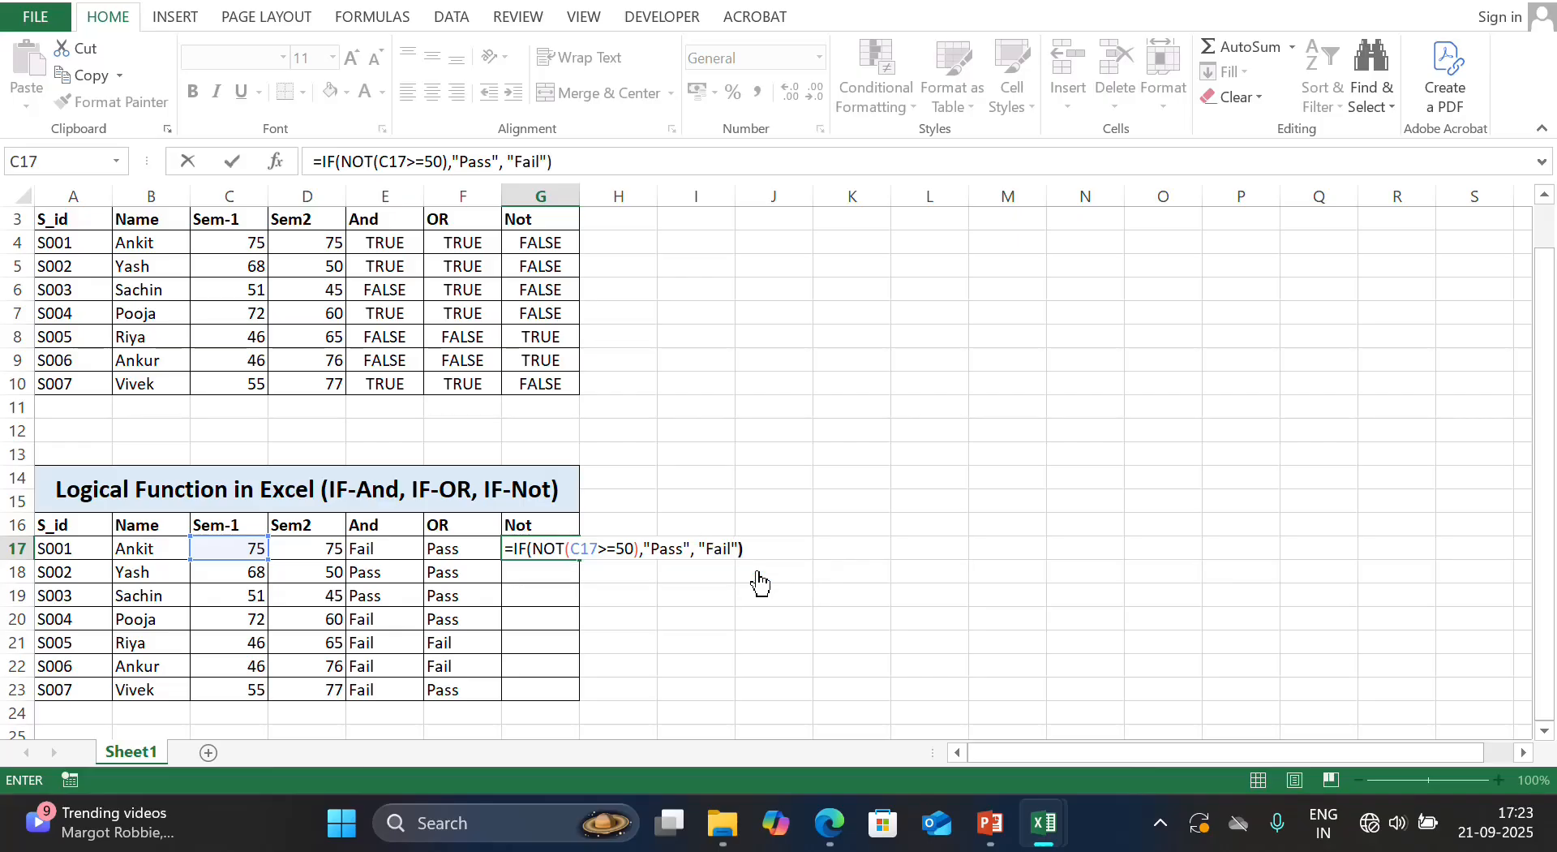
key(Return)
- Fill the IF-NOT formula from G17 down the Not column to G23
click(547, 548)
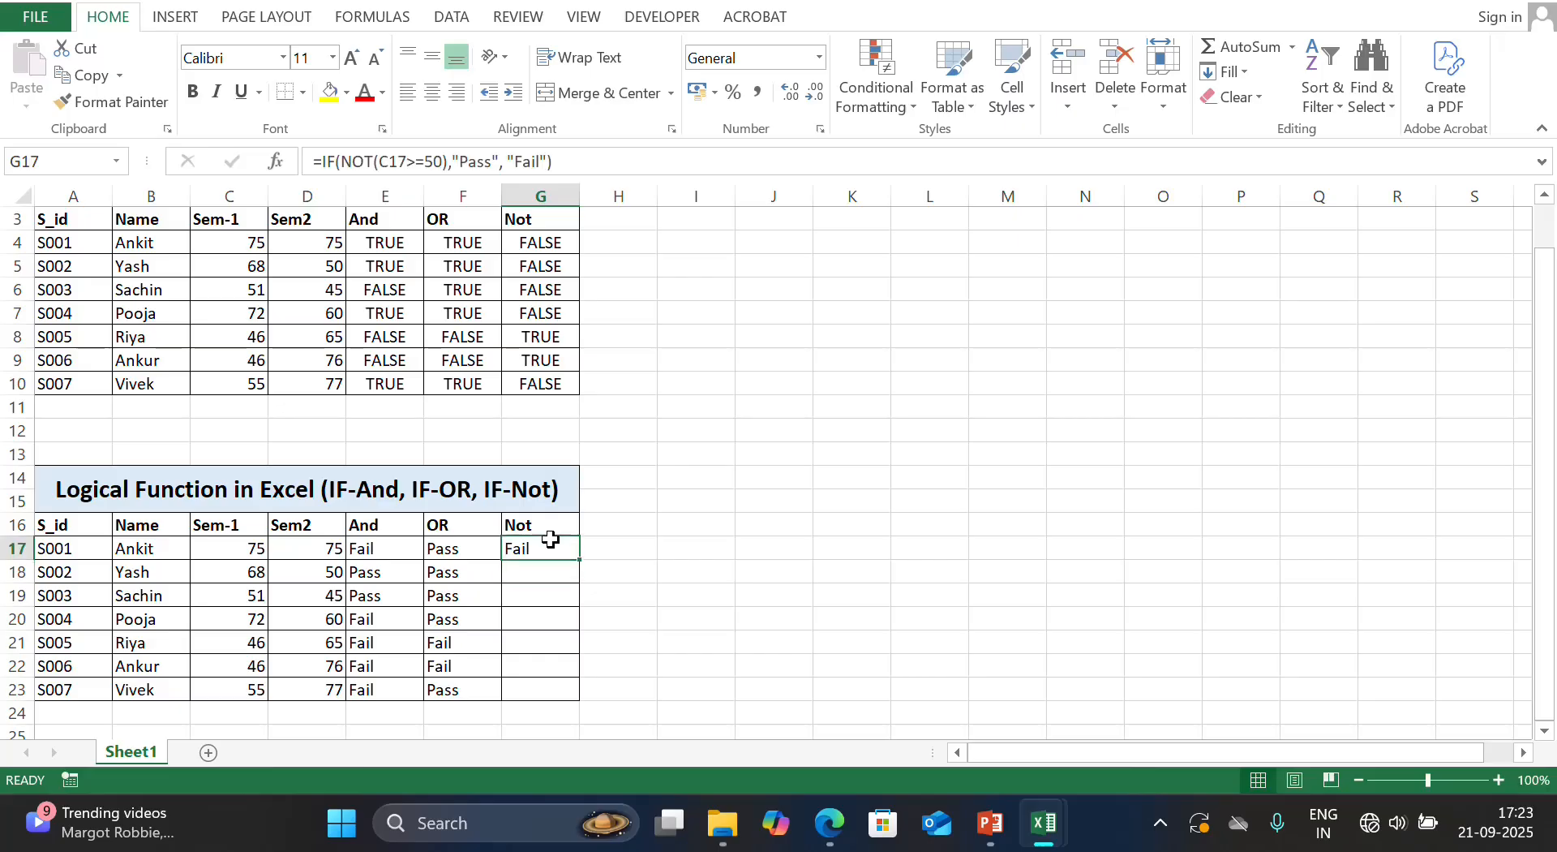
drag(584, 561, 584, 694)
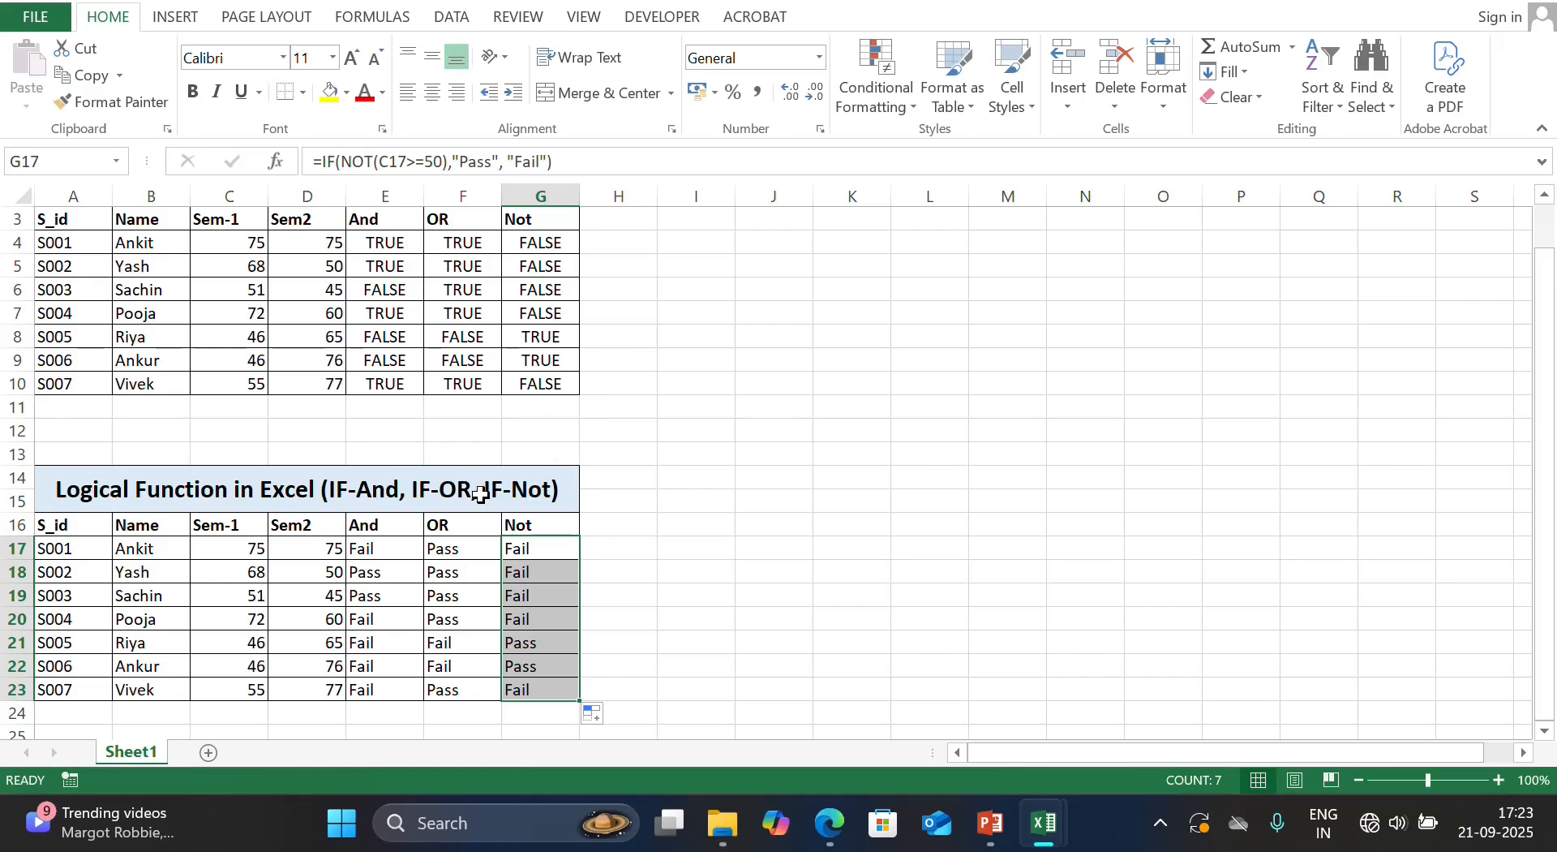
click(649, 442)
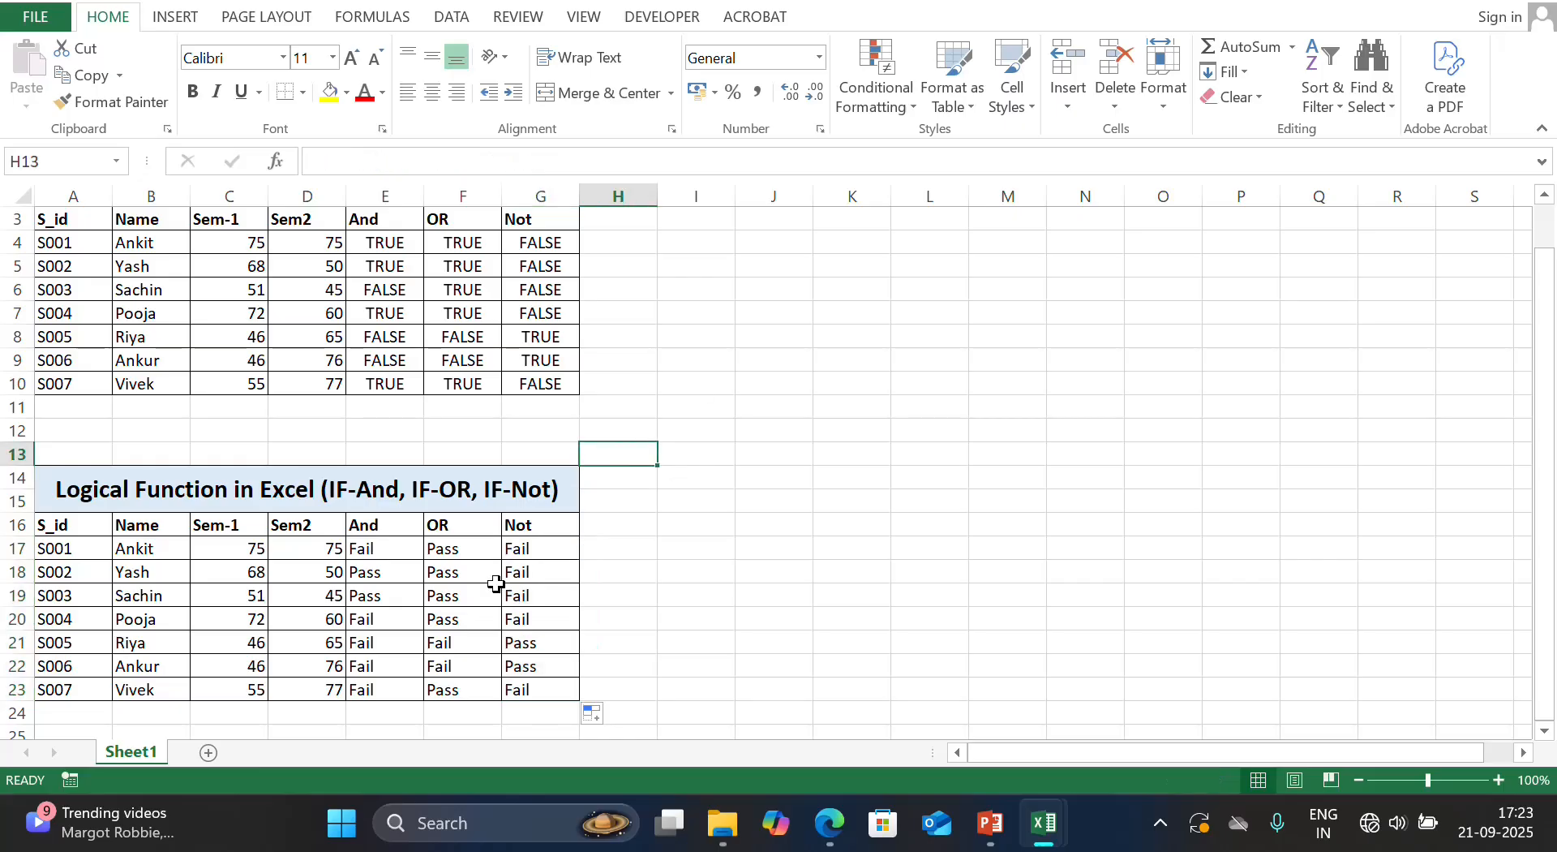
- Review the And, OR and Not formulas and results in the first table, and the IF-based ones in the second table
click(432, 305)
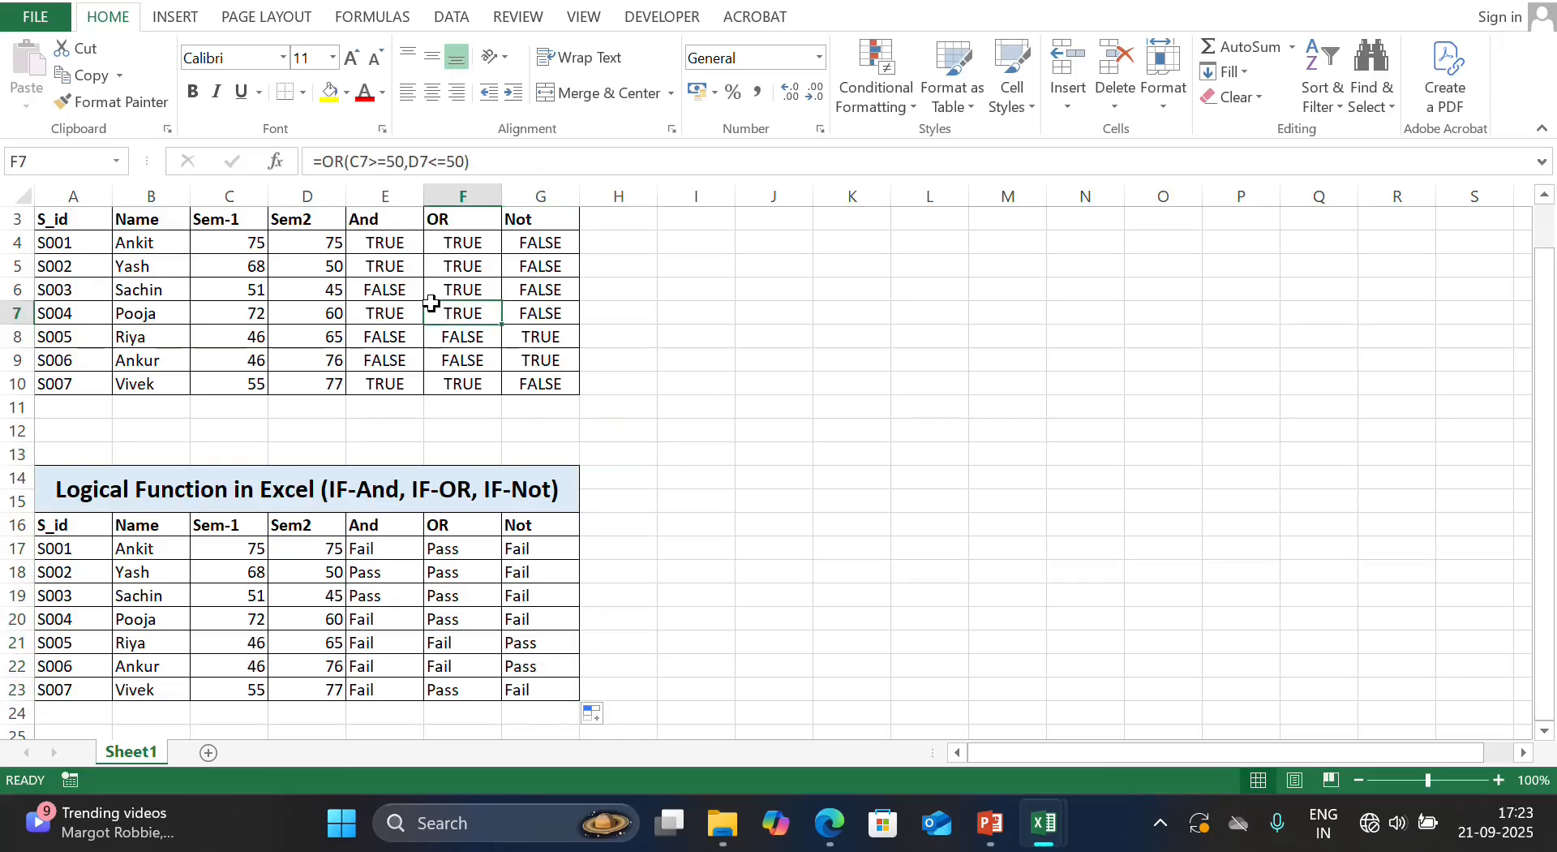
click(432, 301)
key(ctrl+Home)
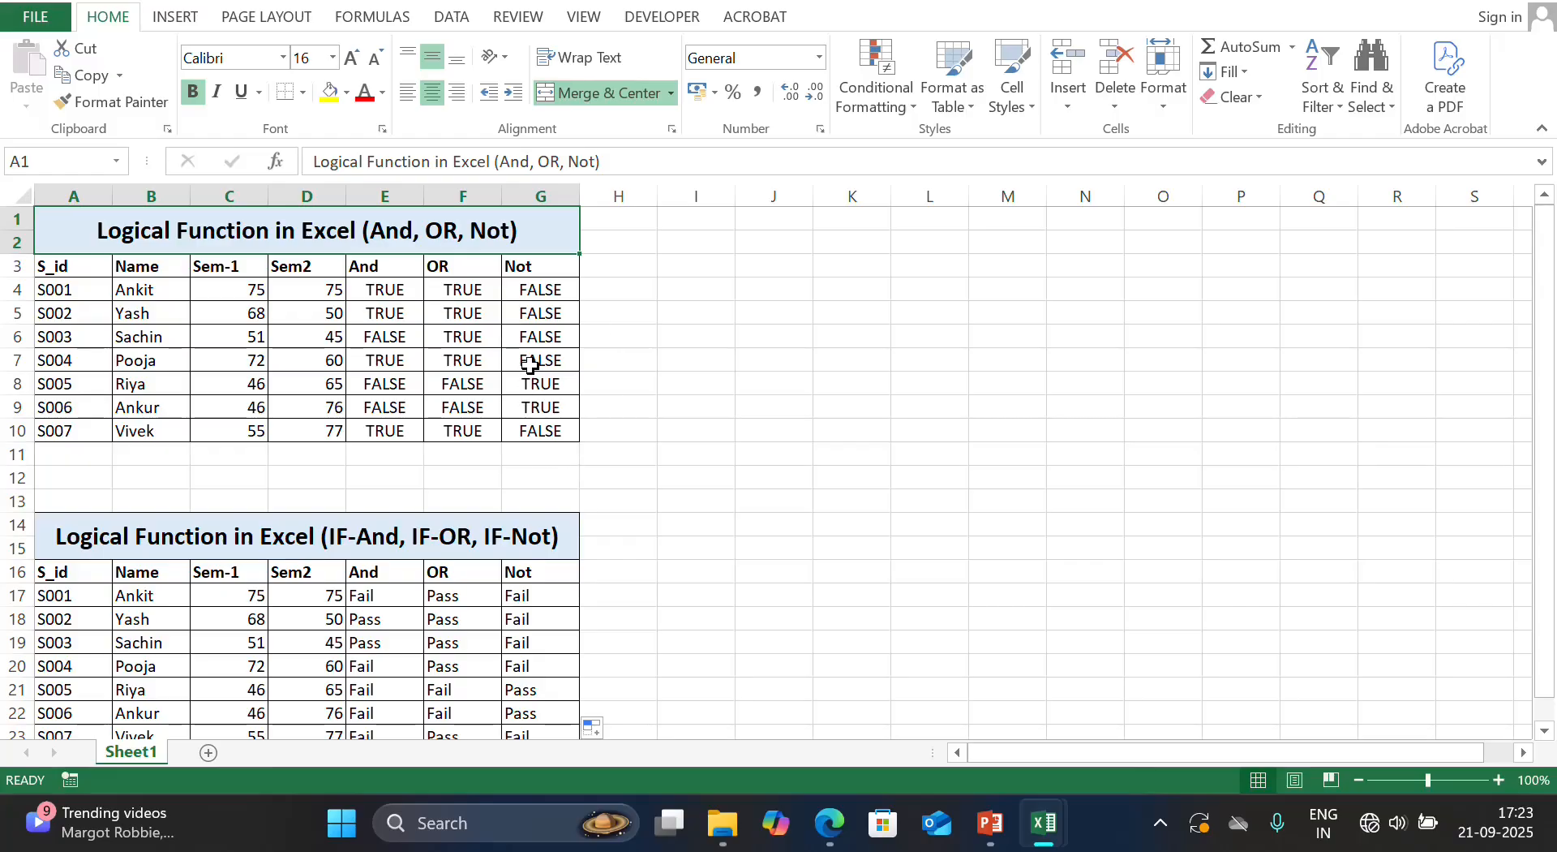
click(491, 406)
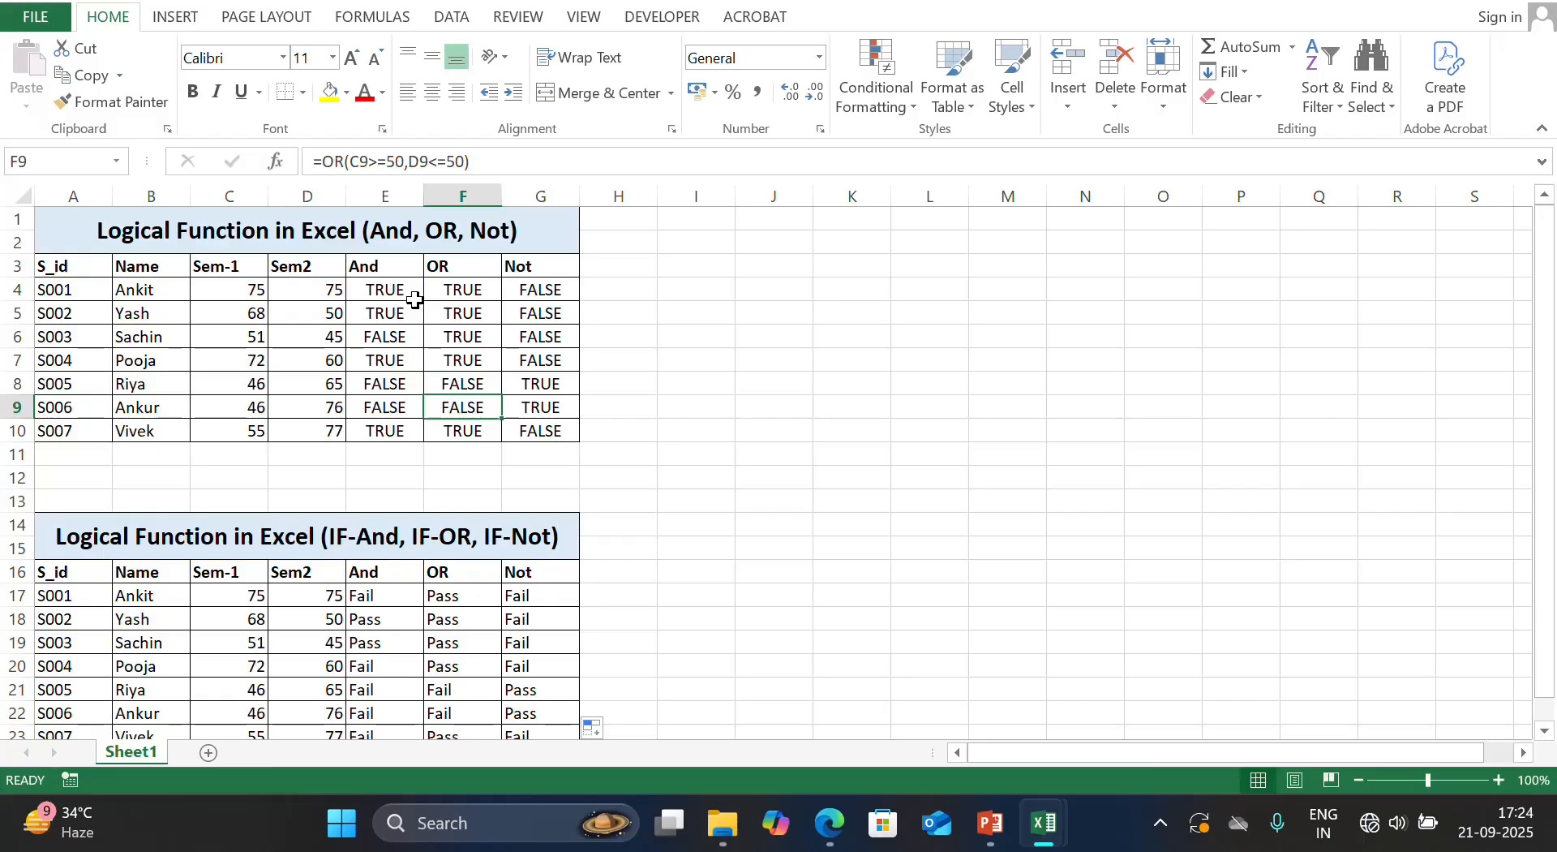
drag(385, 292, 537, 419)
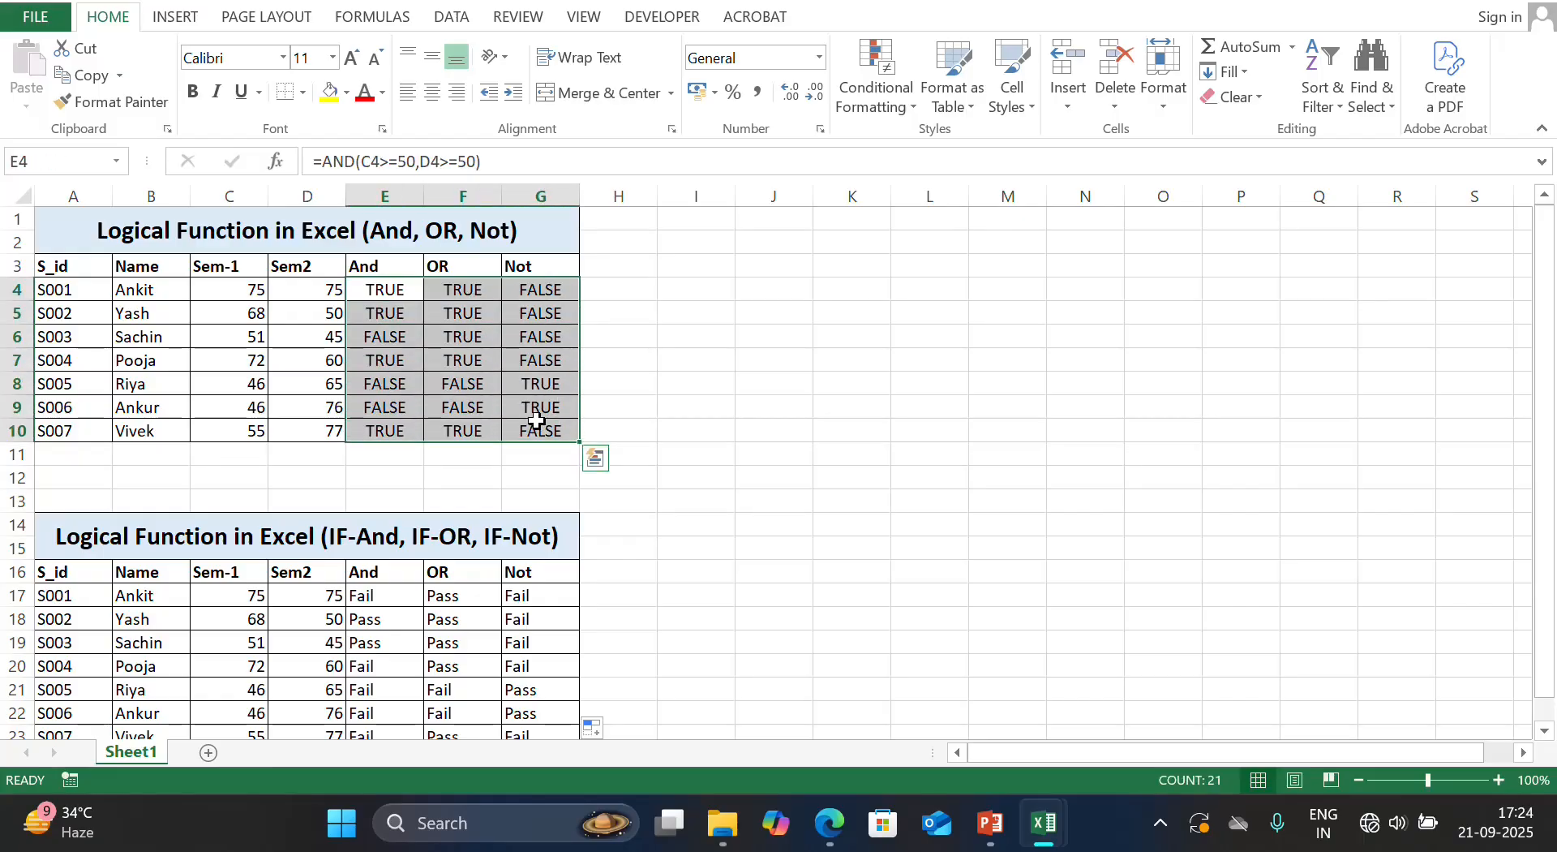
click(478, 635)
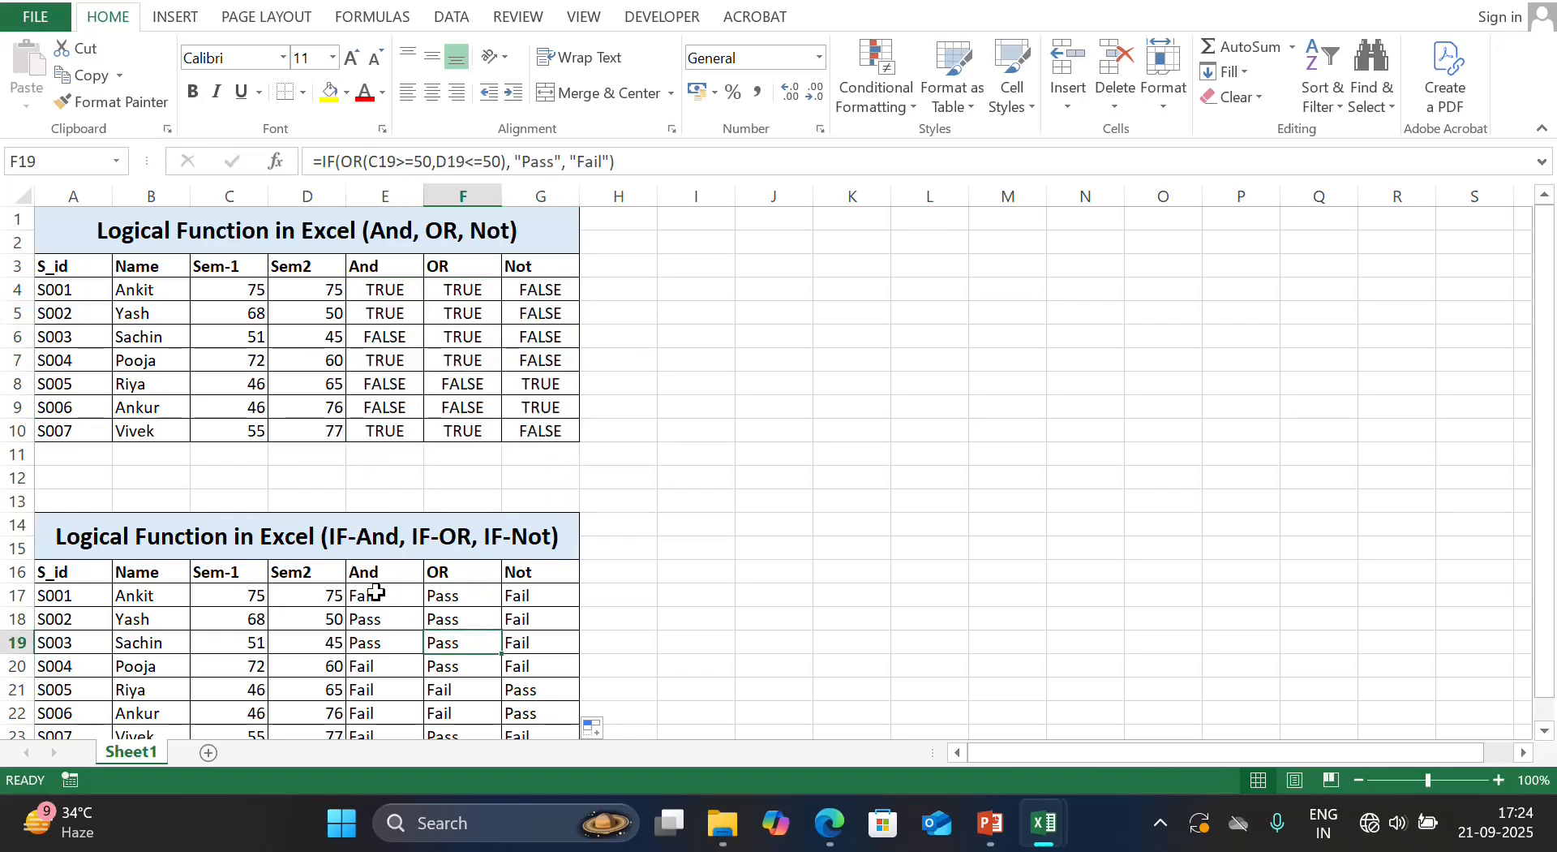
click(375, 593)
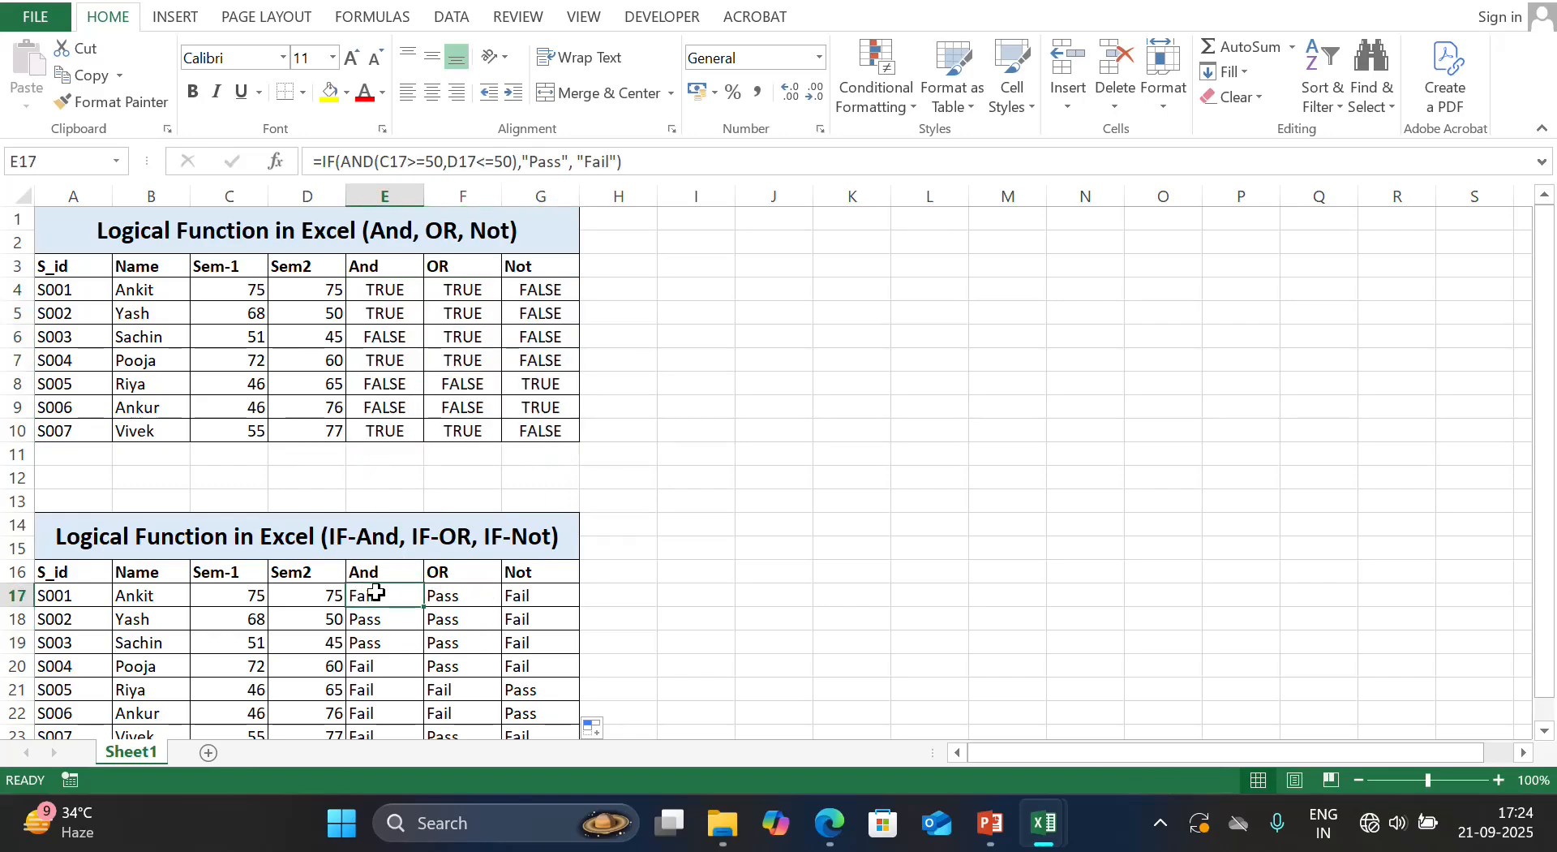
click(511, 654)
key(Down)
key(Down)
key(Down)
key(Down)
key(Down)
key(Down)
key(Down)
key(Down)
key(Down)
key(Down)
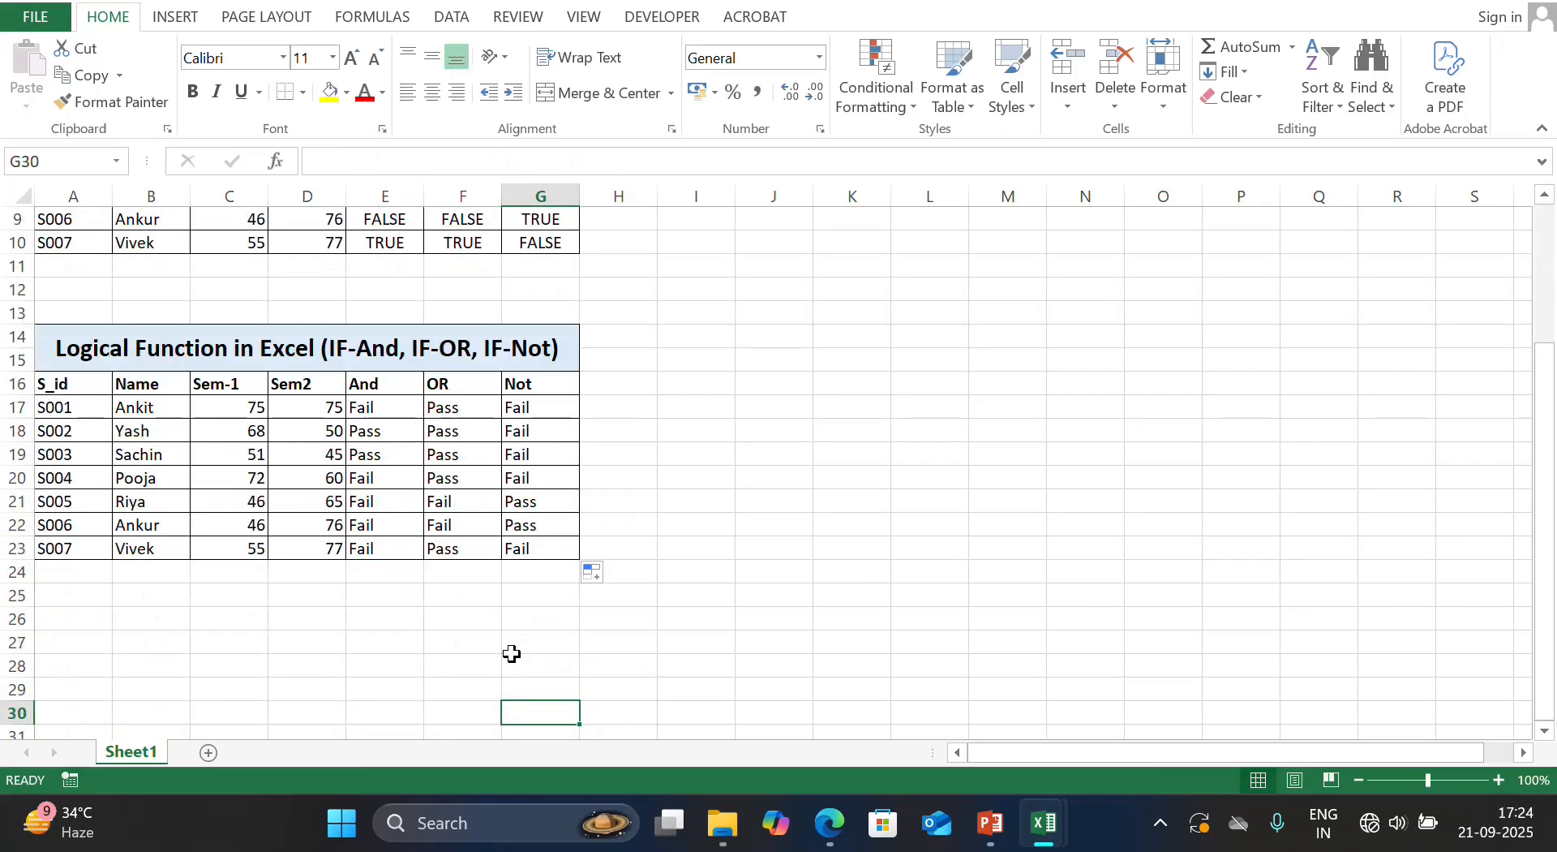